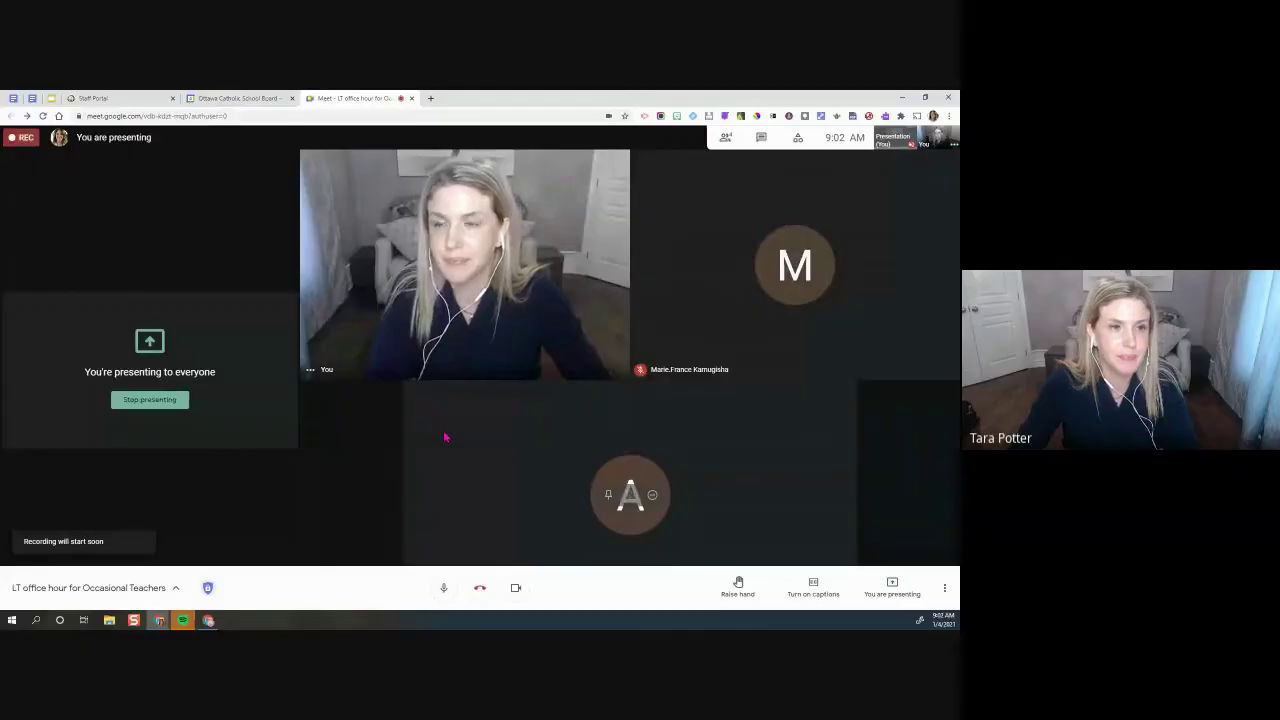
# - Switch to the pinned Slides tab to share the 'January 4th Google Meet for Occasional Teachers' Welcome slide
pyautogui.click(54, 97)
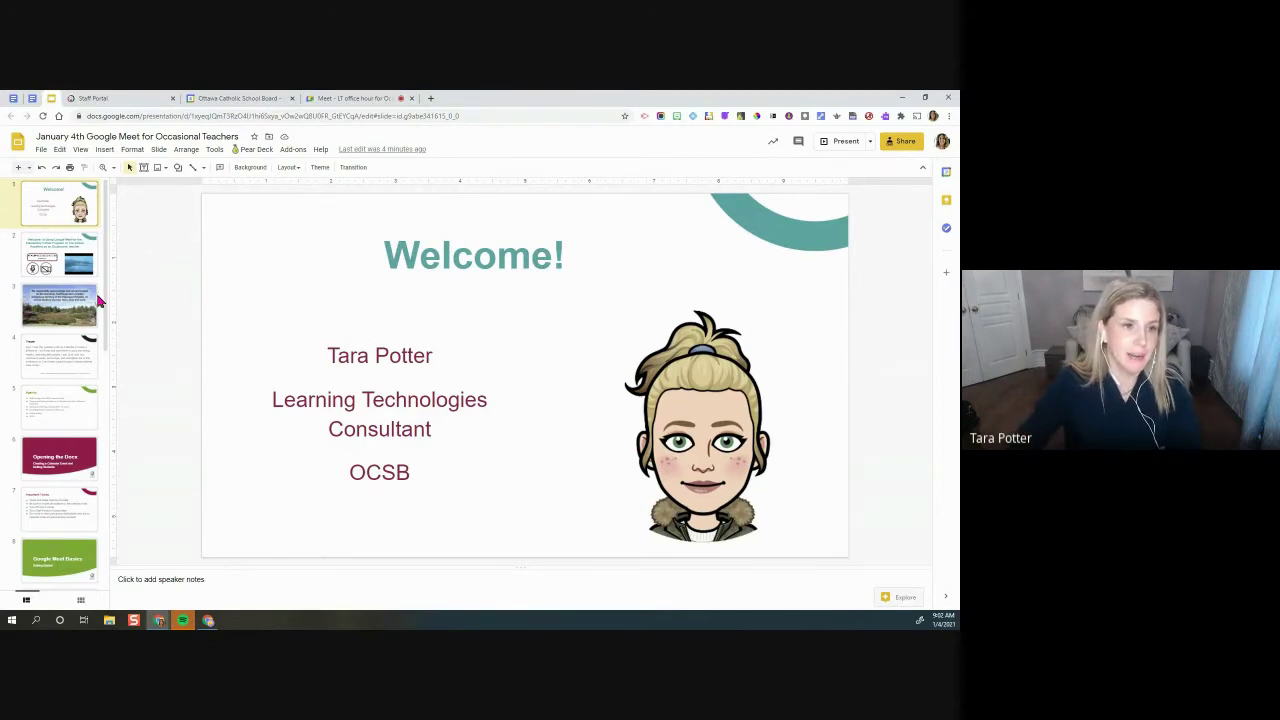
# - Step from the land acknowledgement slide (3) to slide 4, the Prayer slide
pyautogui.click(78, 324)
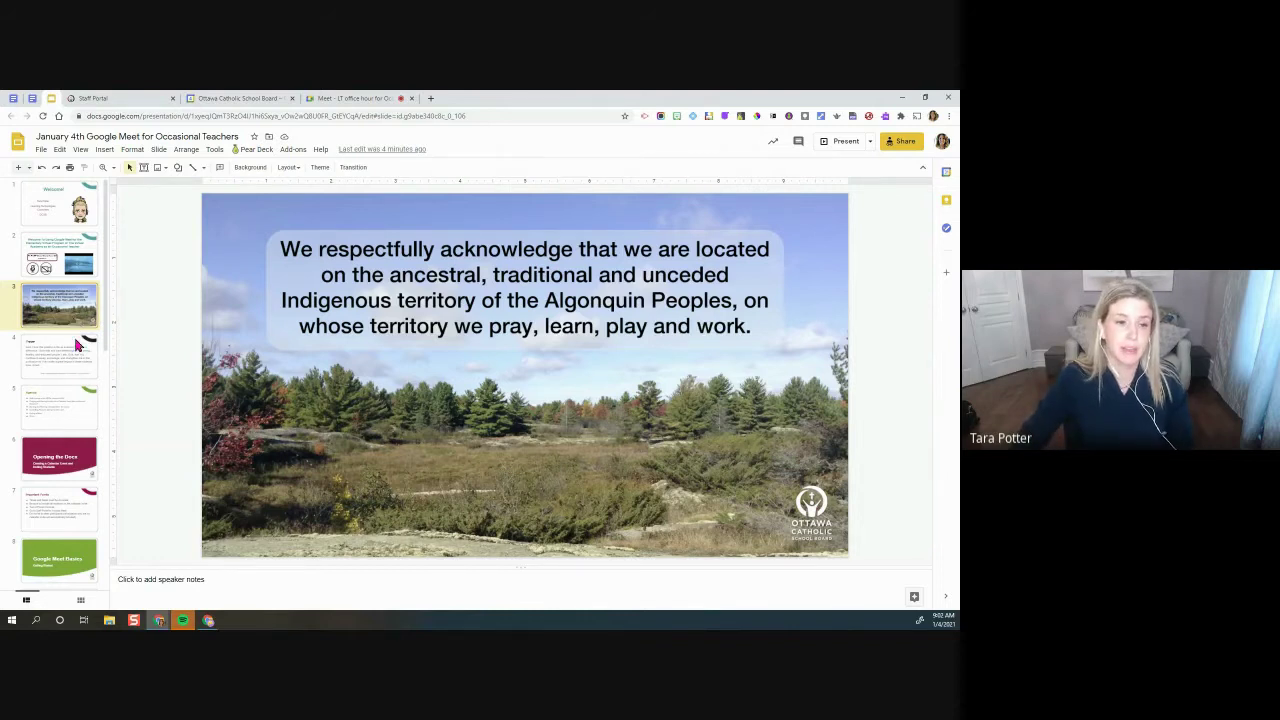
pyautogui.click(66, 369)
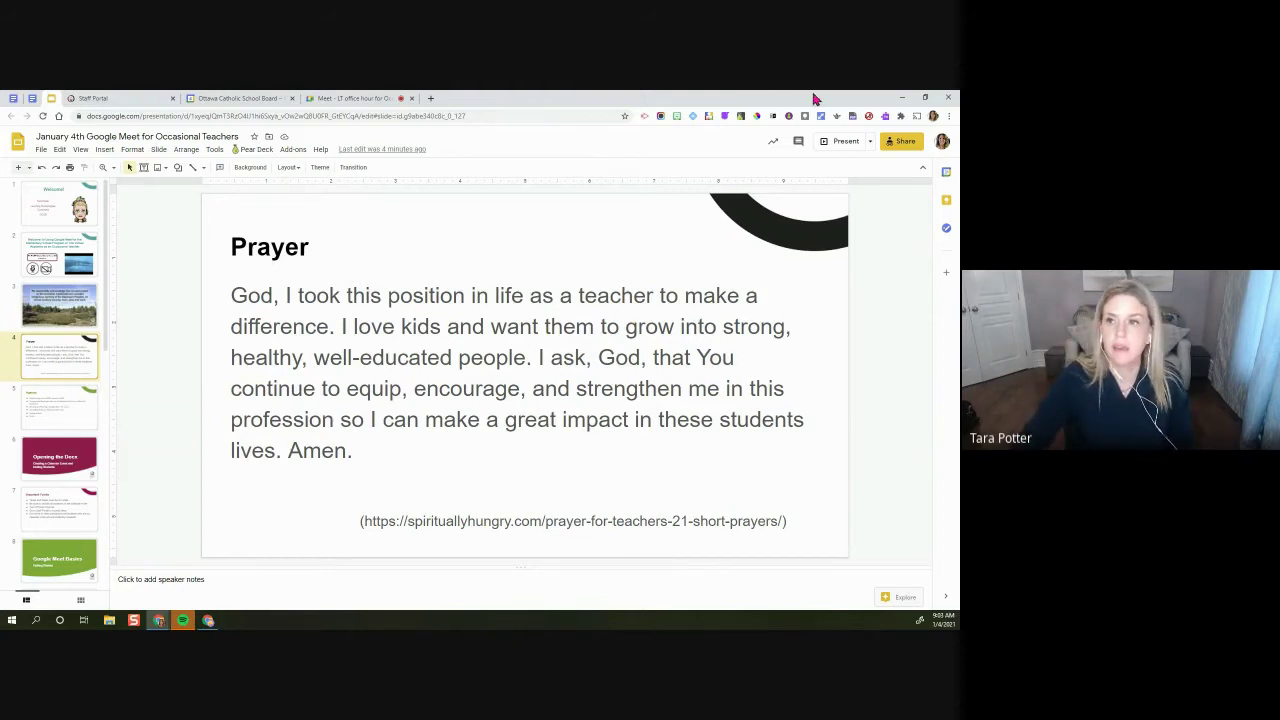
# - Present in Presenter view from the Prayer slide, advancing past Agenda to slide 6, 'Opening the Docx'
pyautogui.click(870, 145)
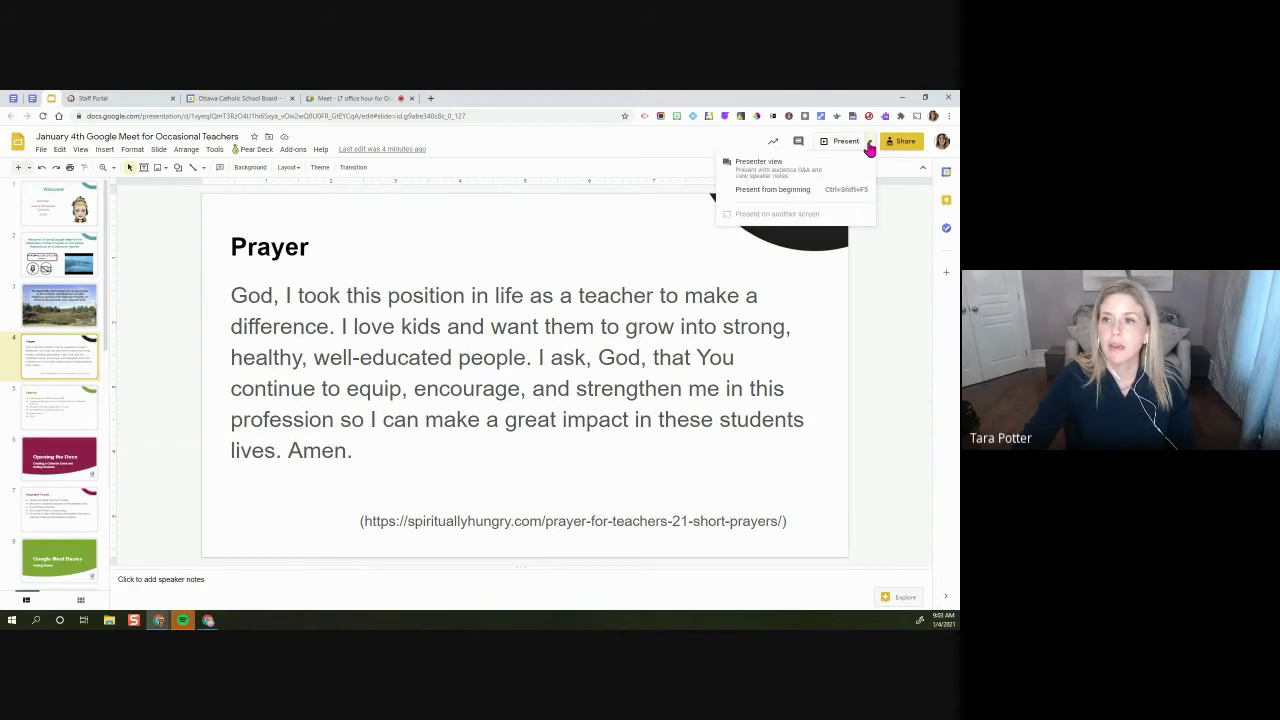
pyautogui.click(829, 172)
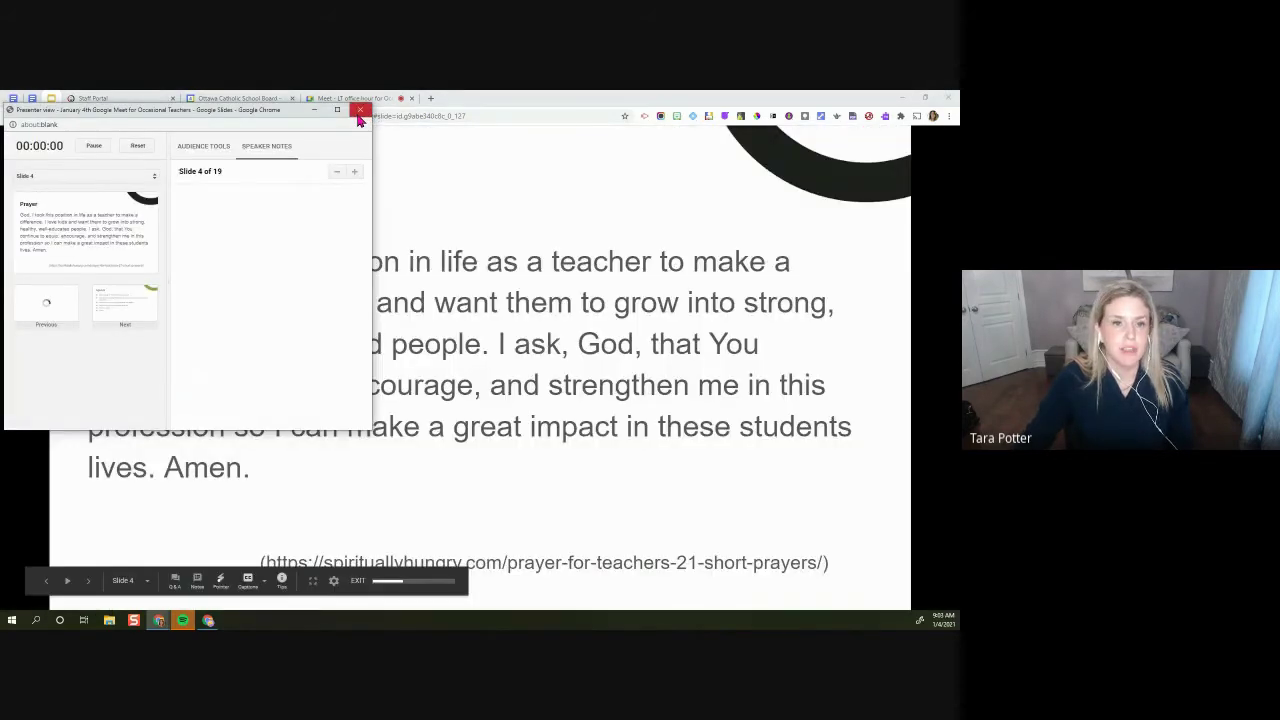
pyautogui.click(358, 109)
pyautogui.click(88, 581)
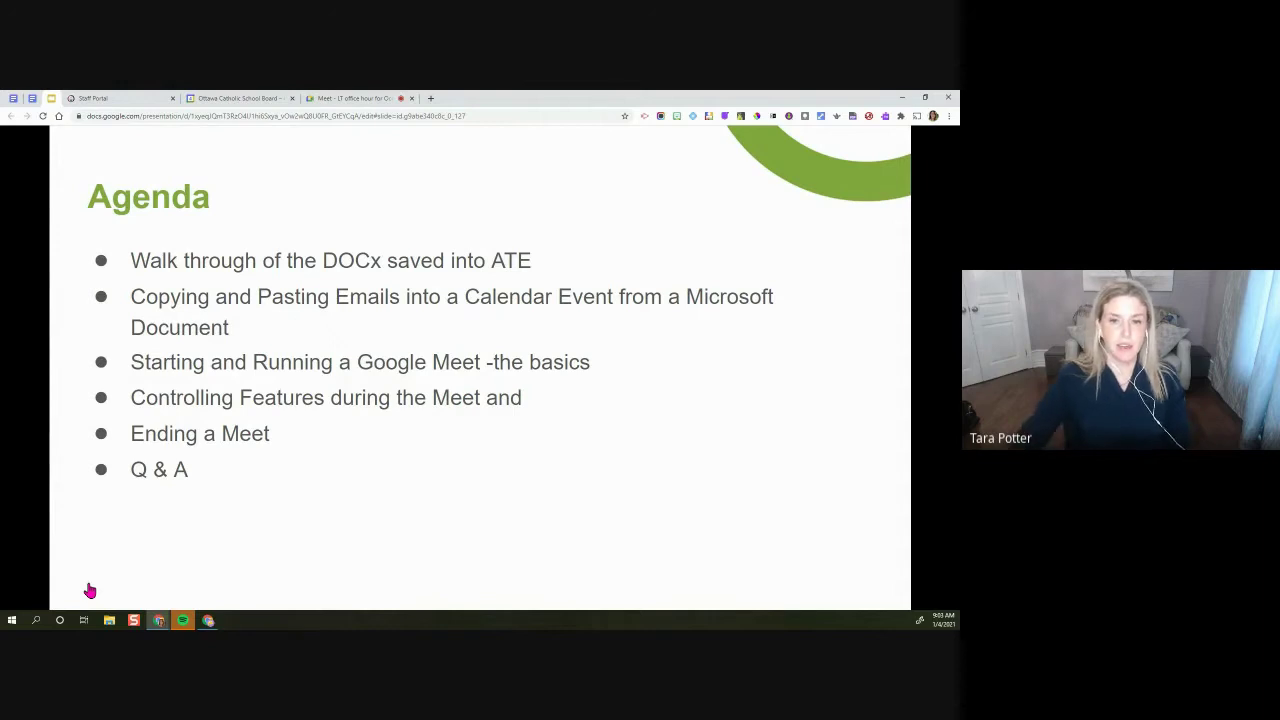
pyautogui.moveTo(89, 590)
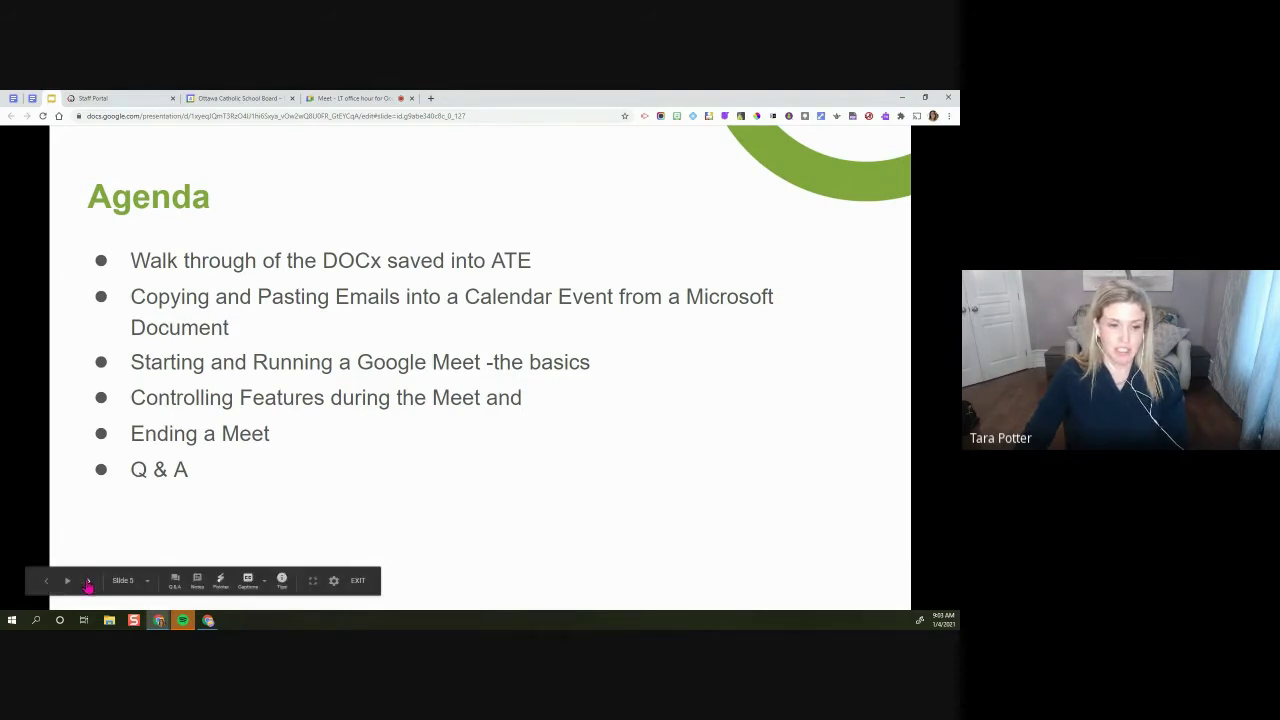
pyautogui.click(89, 583)
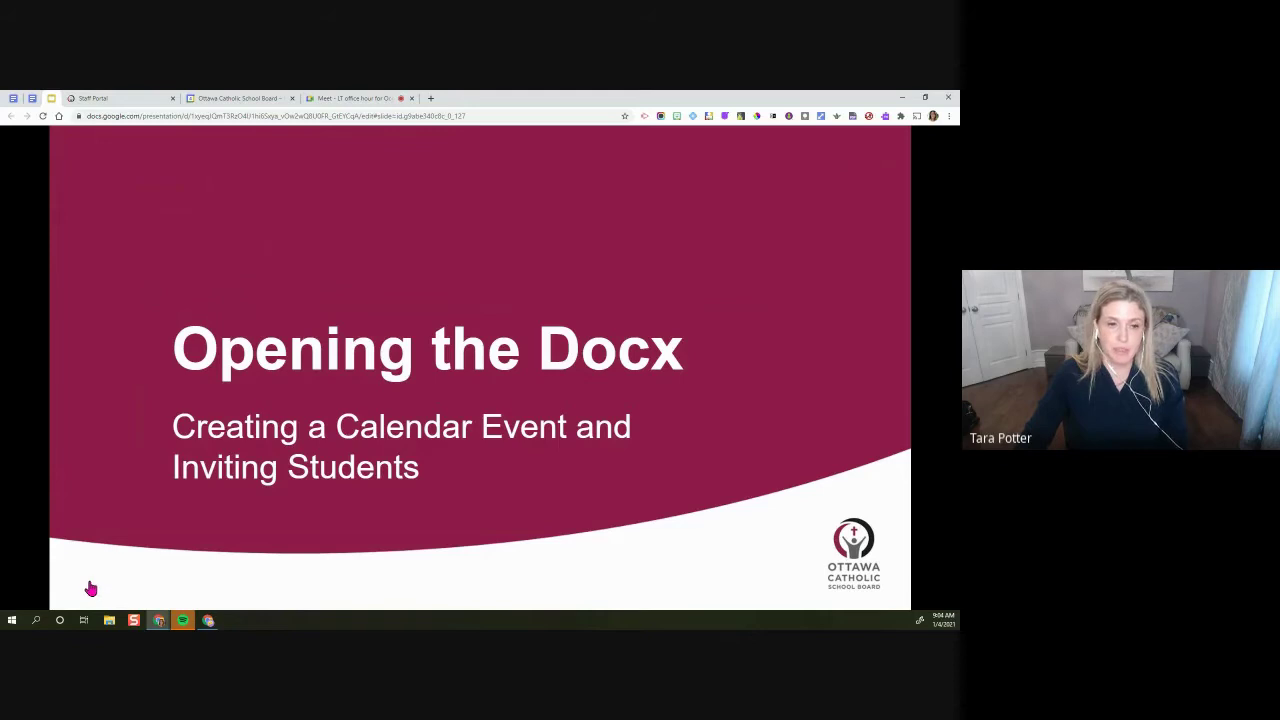
# - In the lesson plan template, type a staff e-mail address into the empty ECE/EA field
pyautogui.click(13, 98)
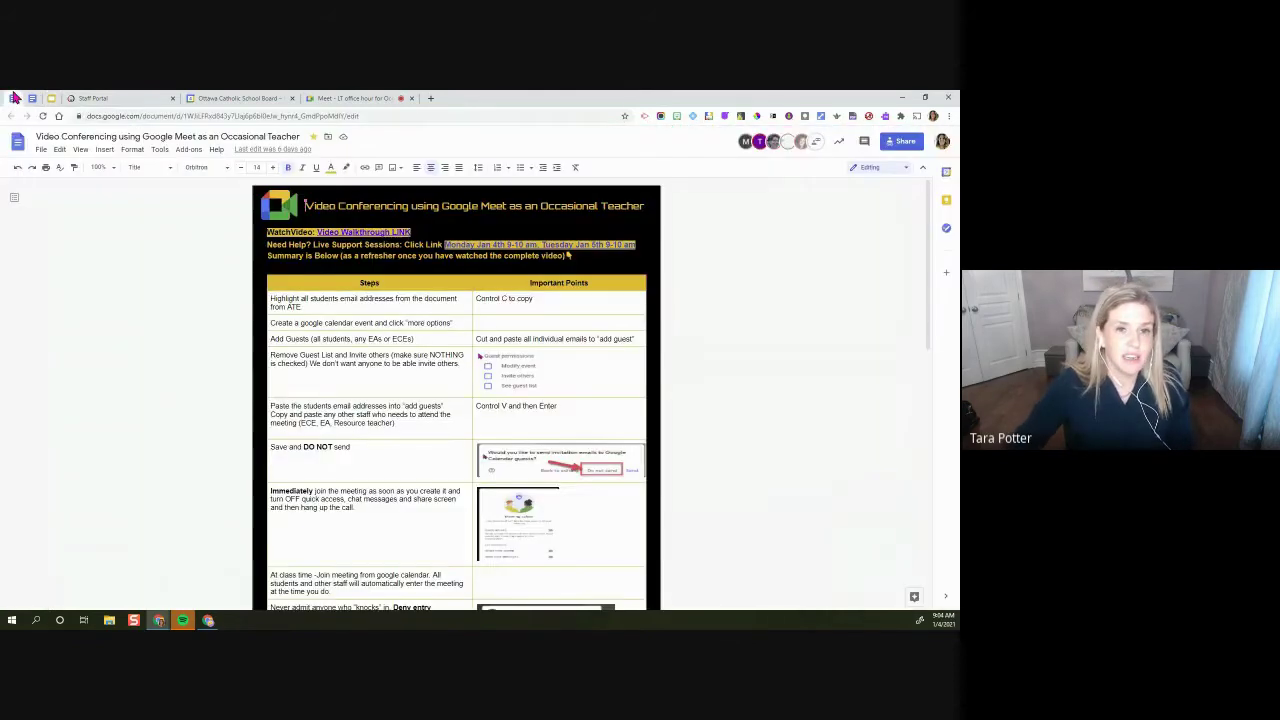
pyautogui.click(32, 98)
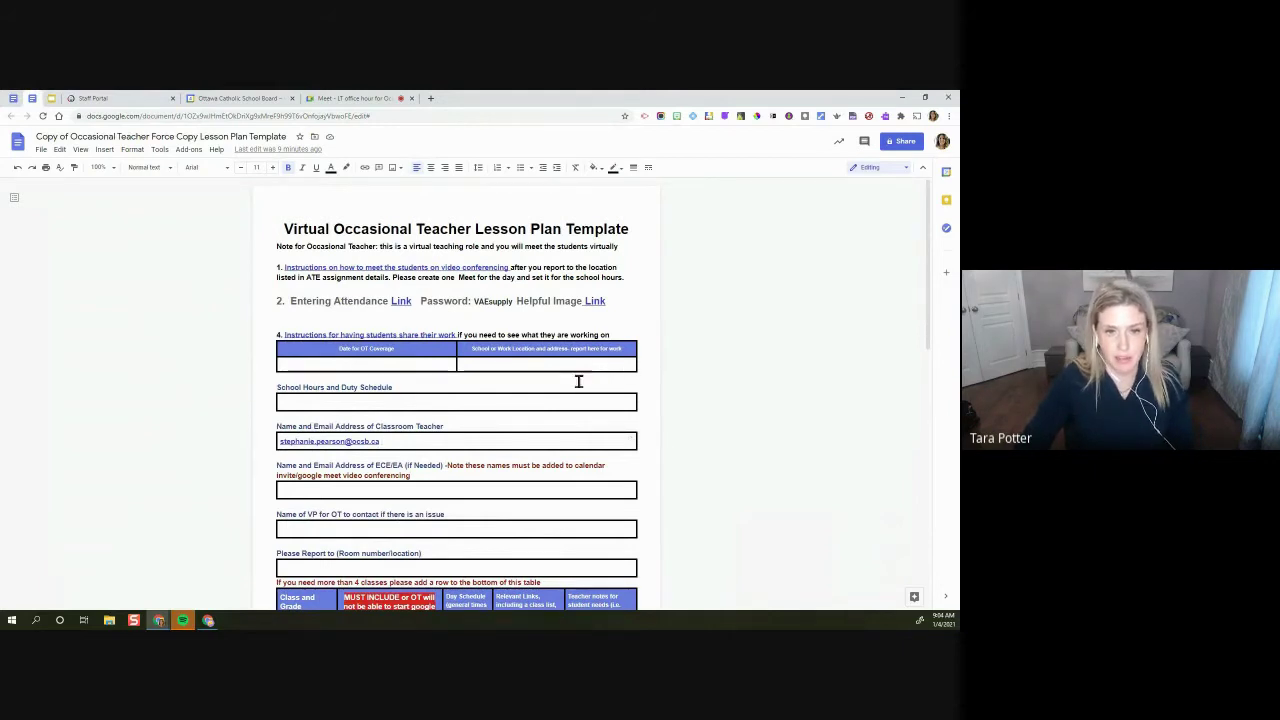
pyautogui.scroll(-1, 468, 486)
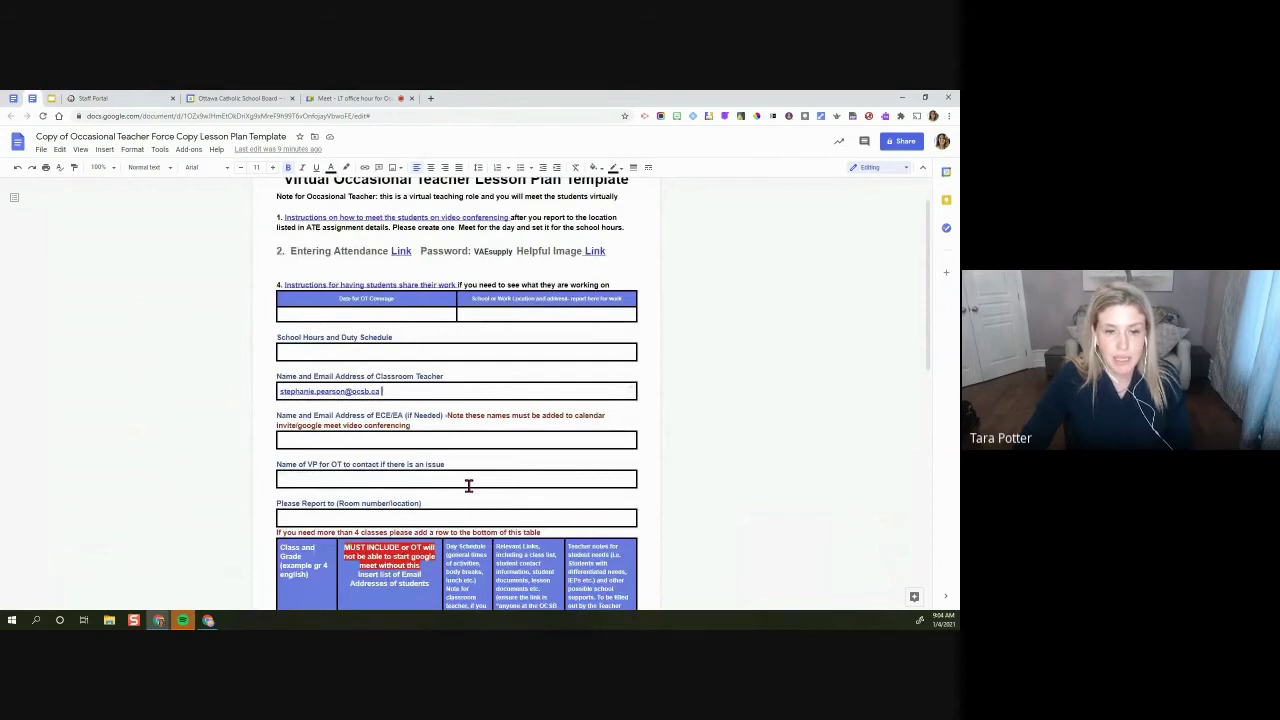
pyautogui.scroll(-1, 468, 486)
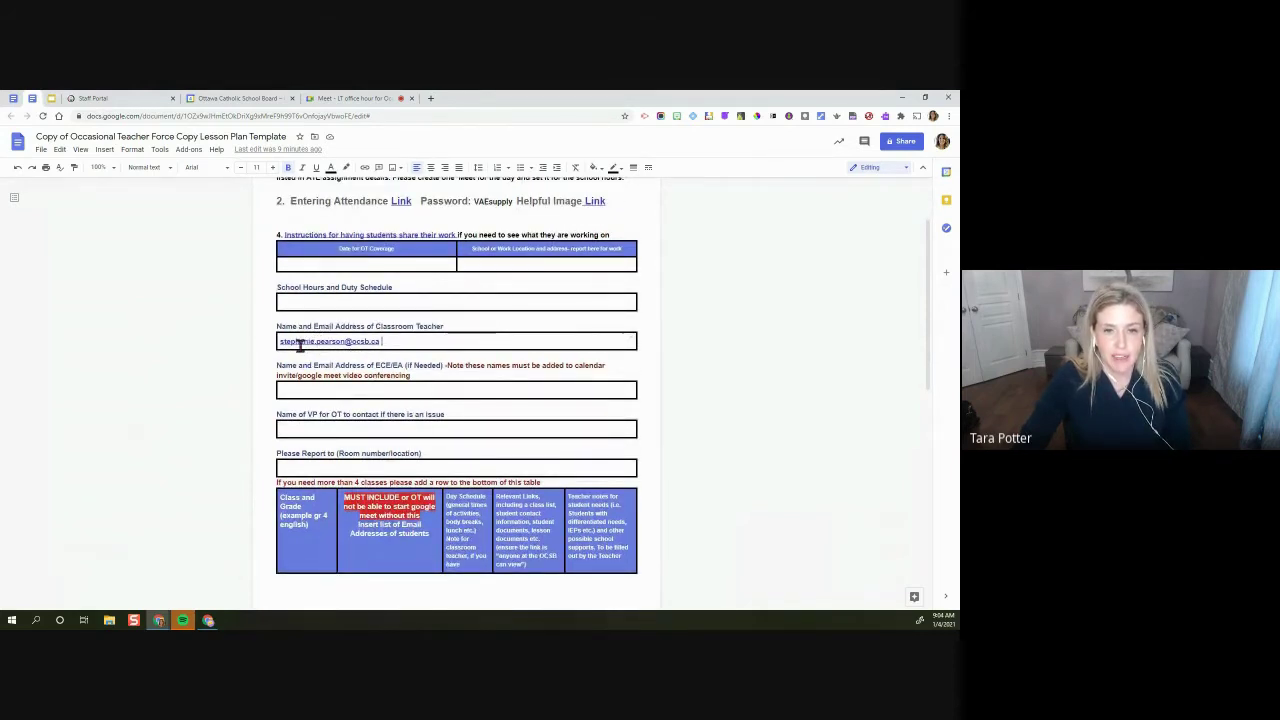
pyautogui.click(348, 342)
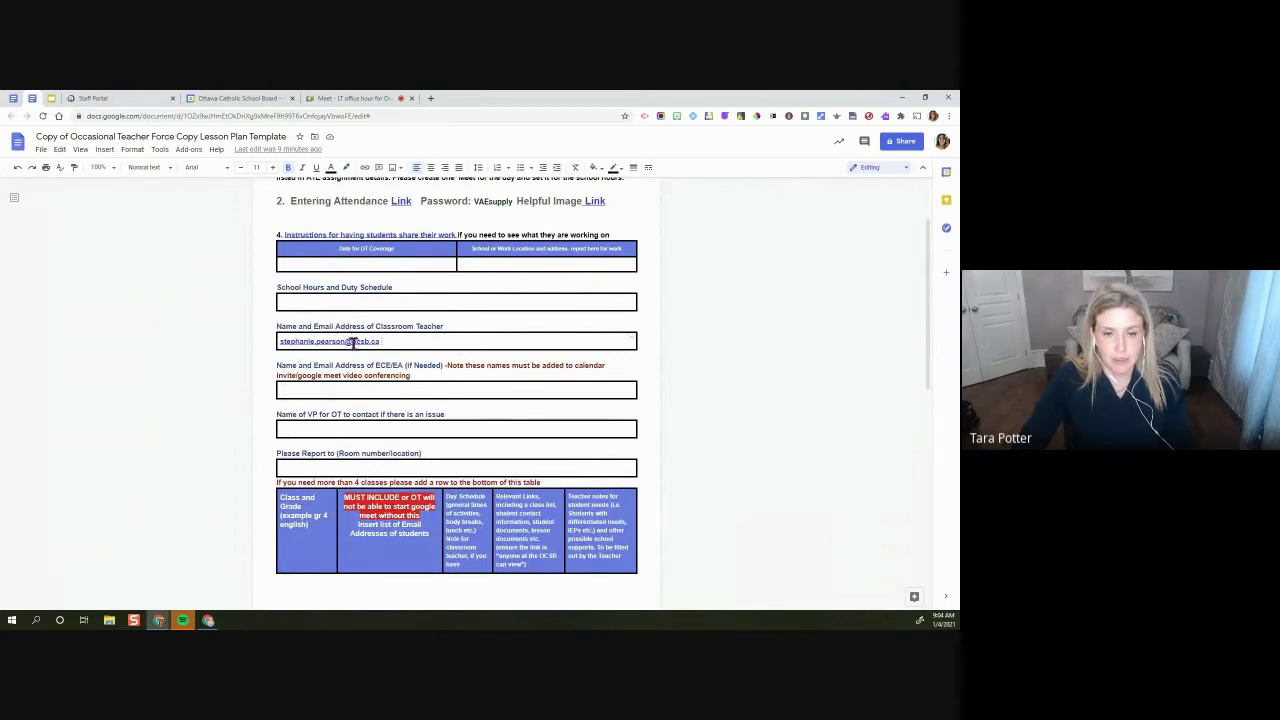
pyautogui.click(319, 393)
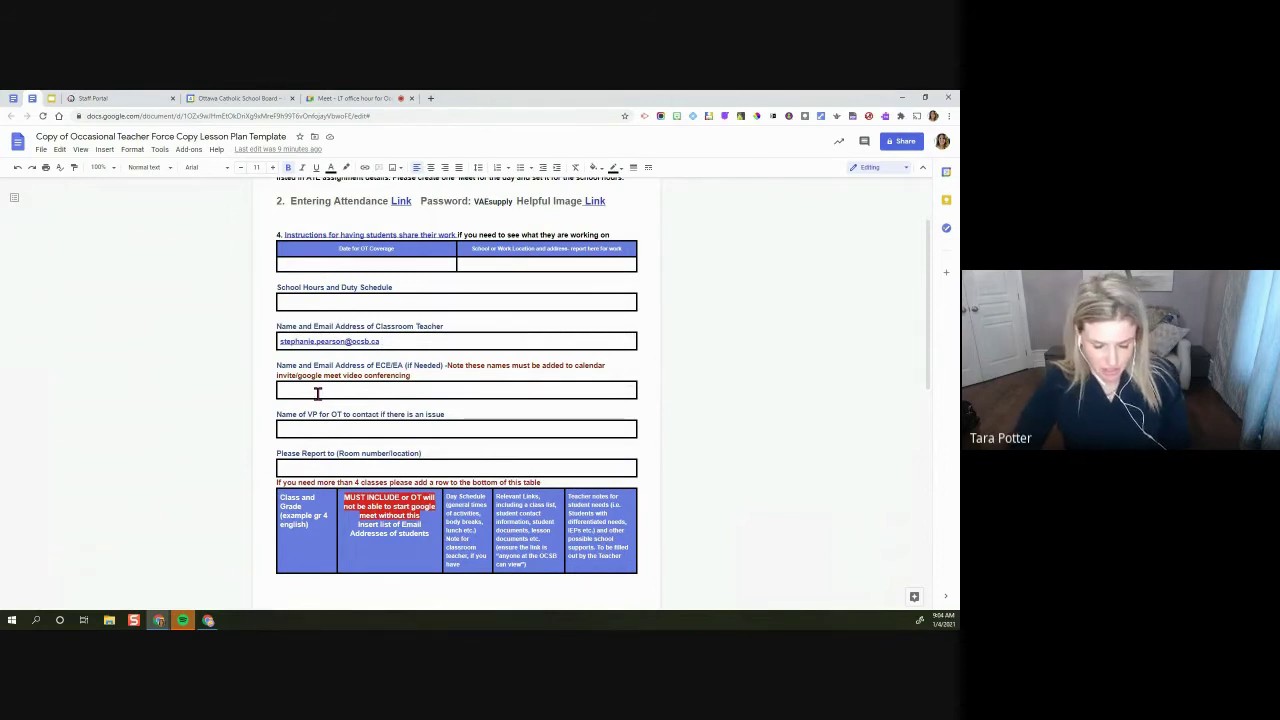
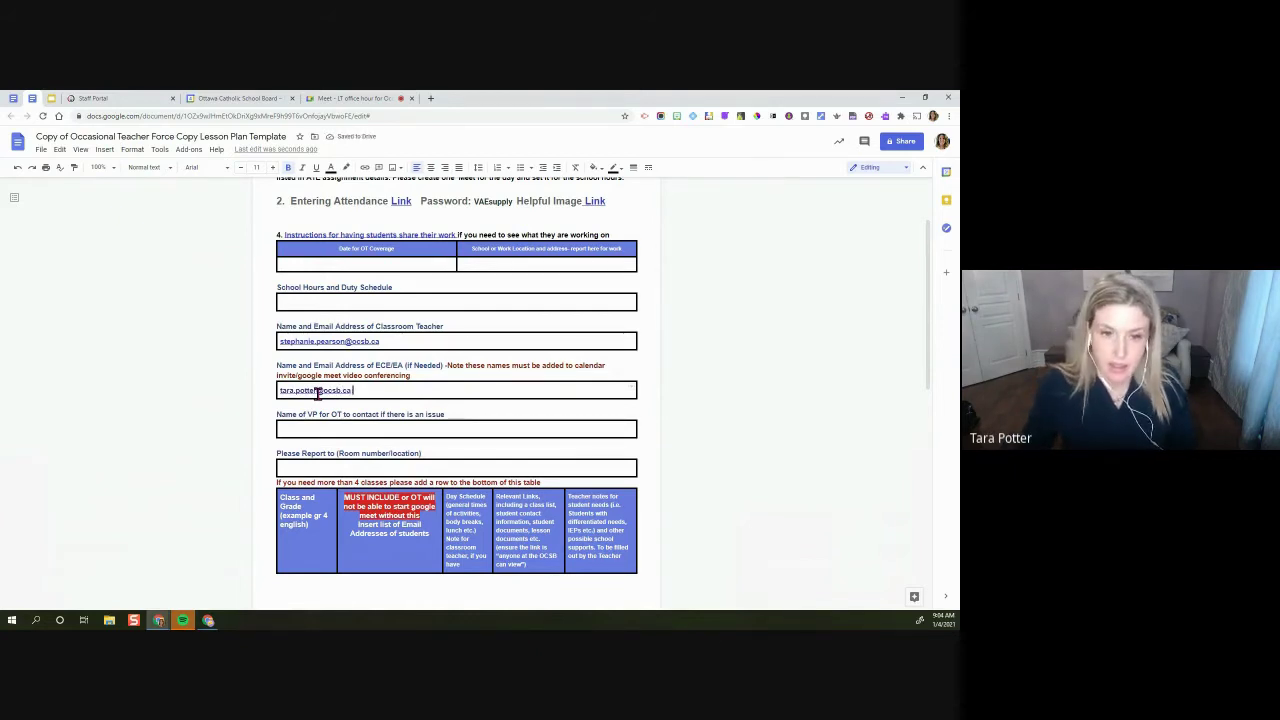
# - Scroll through the template, then return to the Google Meet guide document
pyautogui.scroll(-5, 324, 424)
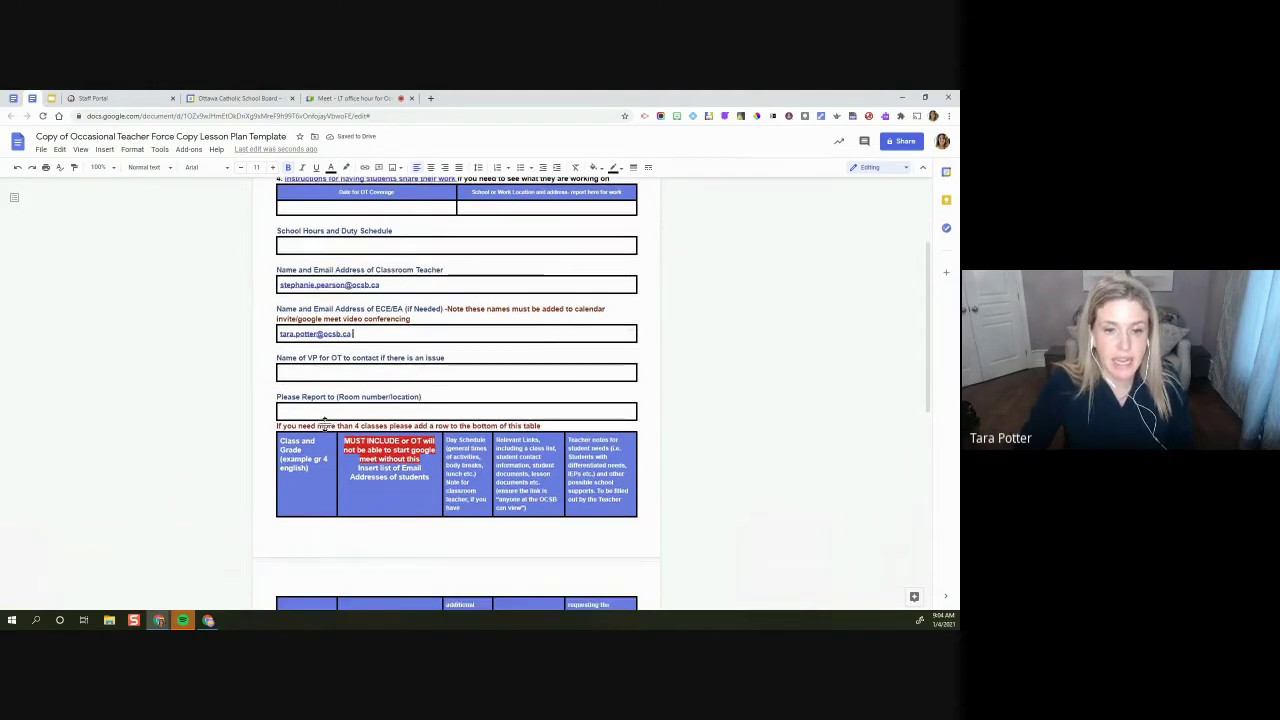
pyautogui.scroll(-4, 324, 424)
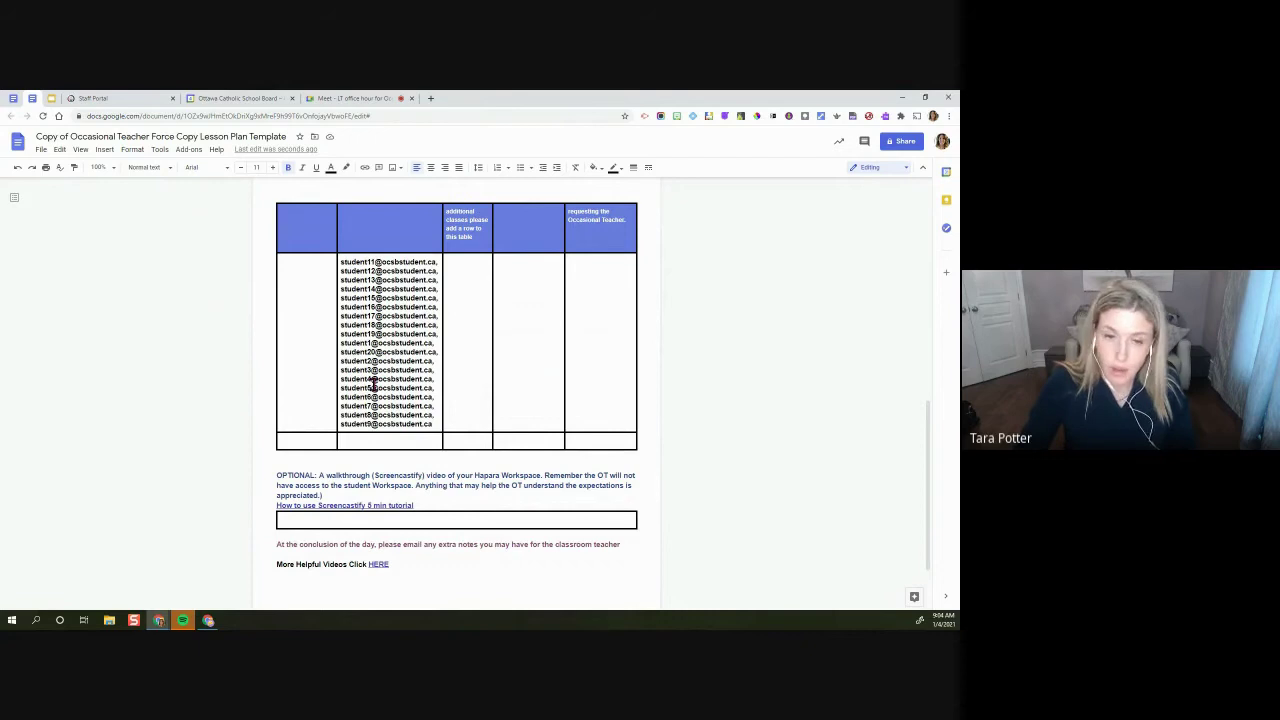
pyautogui.scroll(3, 373, 383)
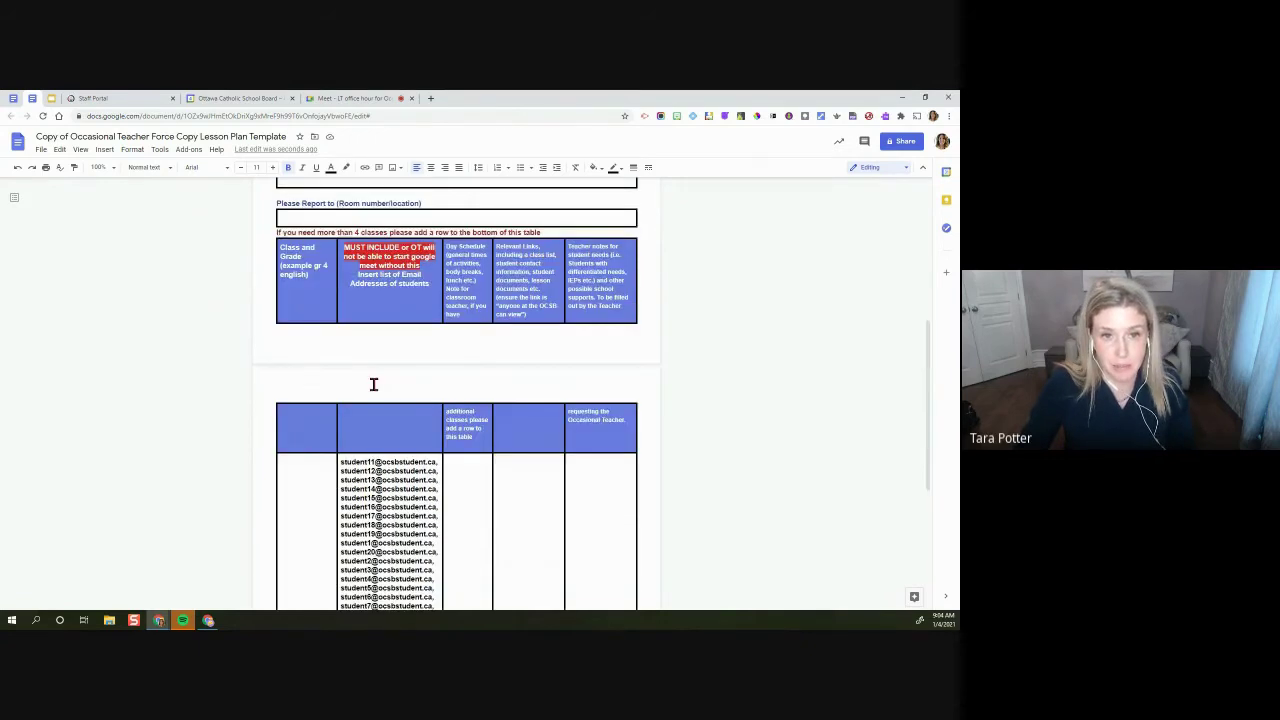
pyautogui.scroll(-3, 373, 384)
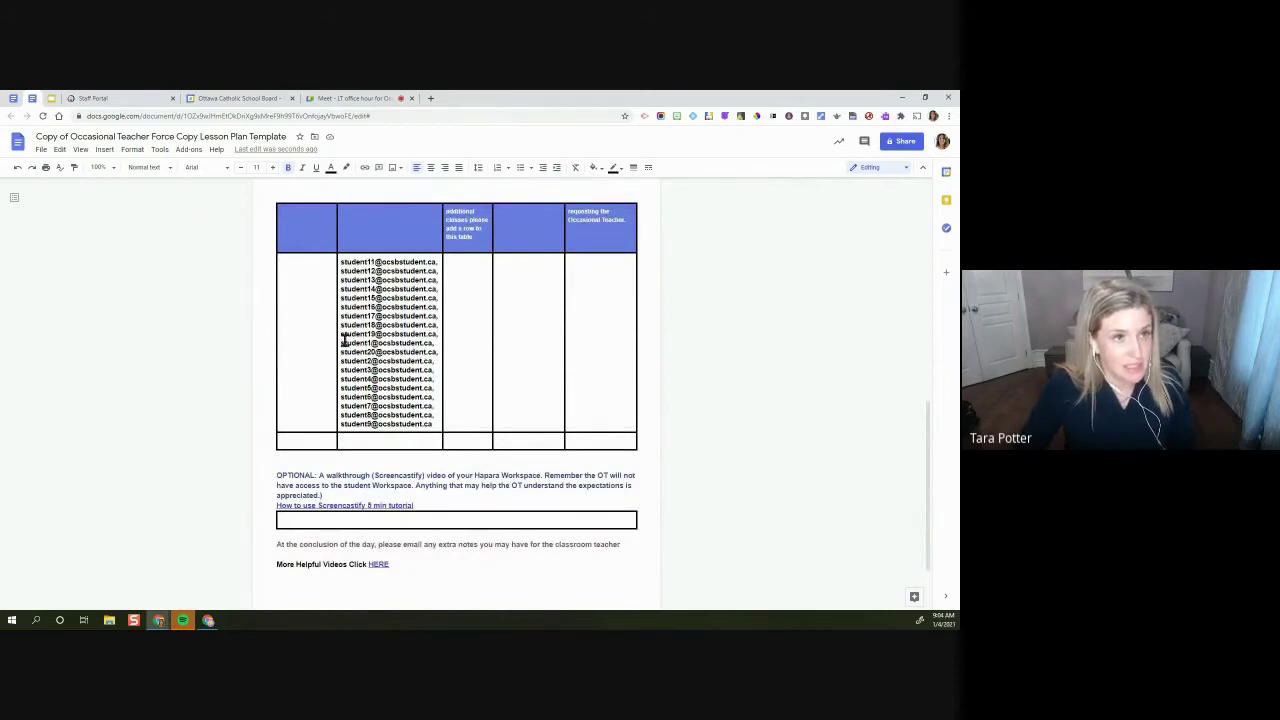
pyautogui.click(13, 97)
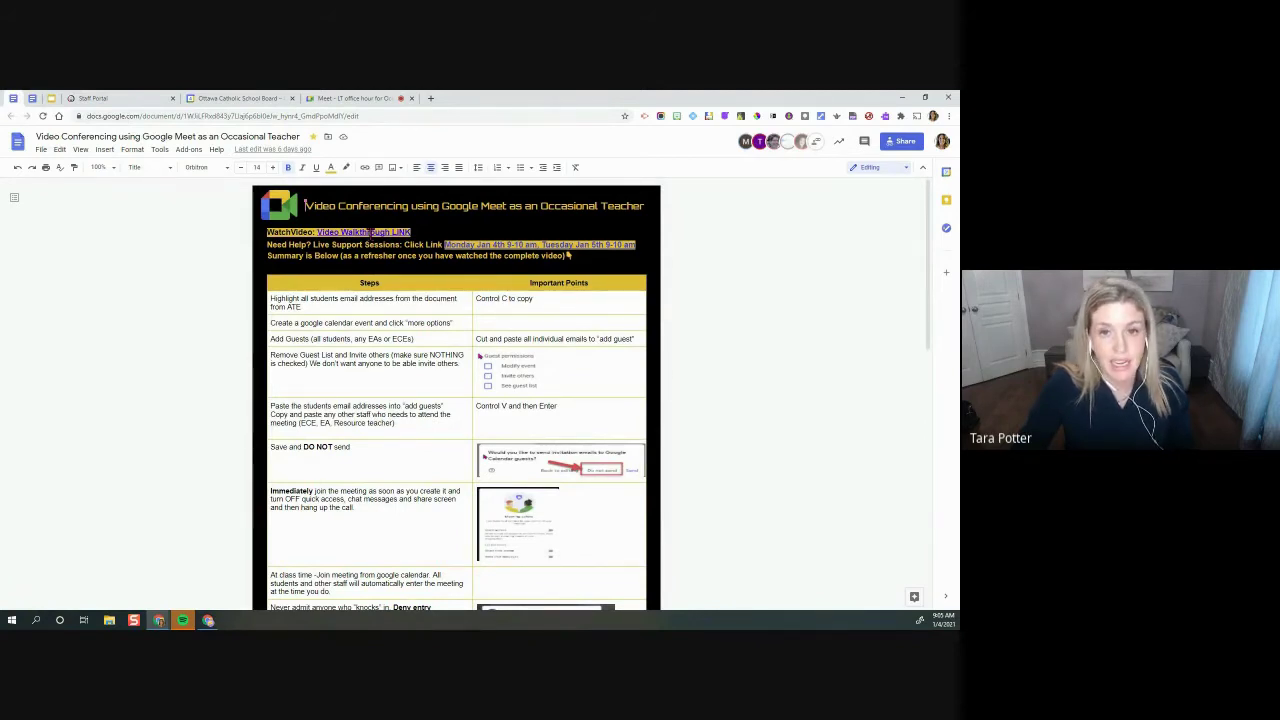
# - Preview the 'Video Walkthrough LINK' address, then return to the lesson plan template's student e-mail table
pyautogui.click(369, 232)
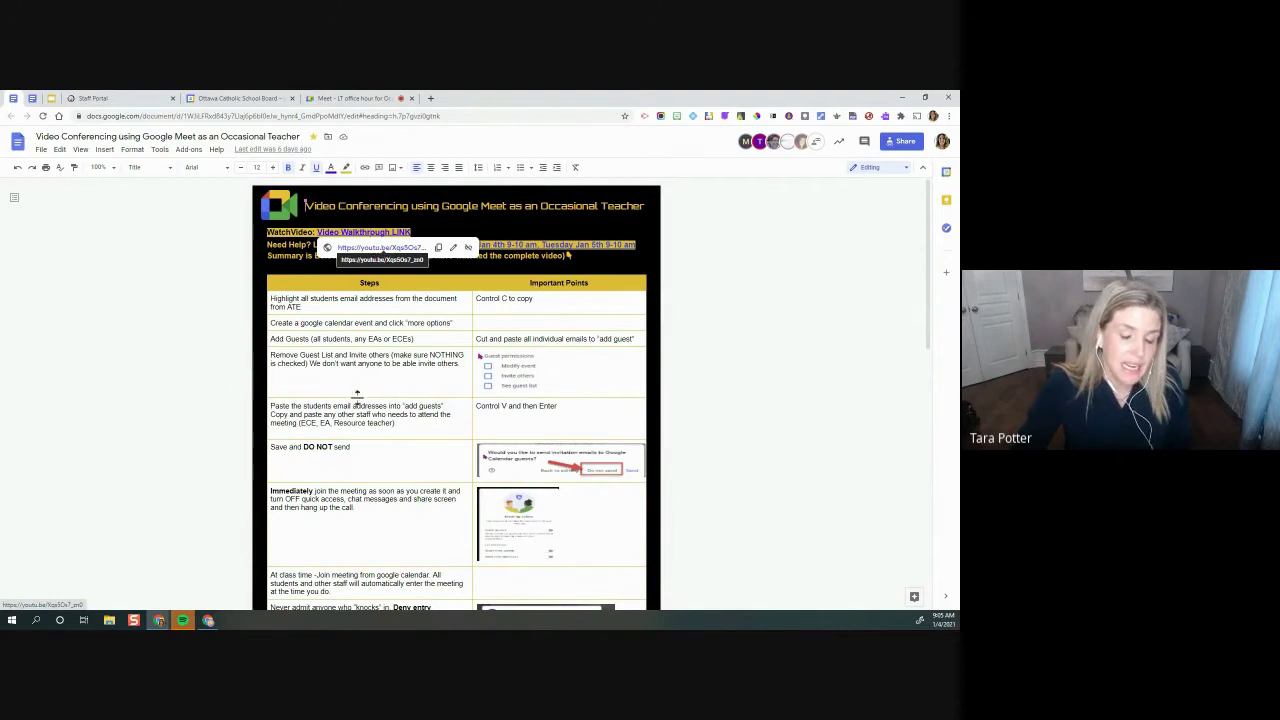
pyautogui.scroll(-1, 358, 390)
pyautogui.scroll(-3, 358, 381)
pyautogui.scroll(3, 358, 381)
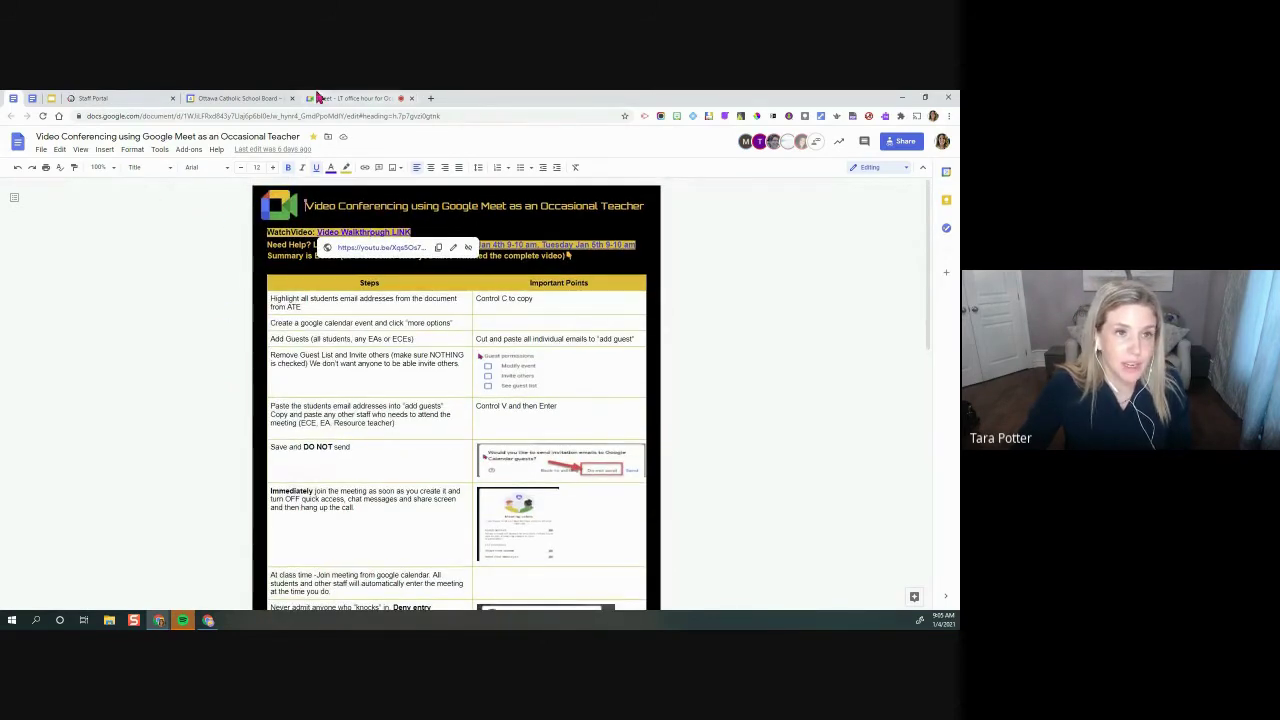
pyautogui.click(32, 98)
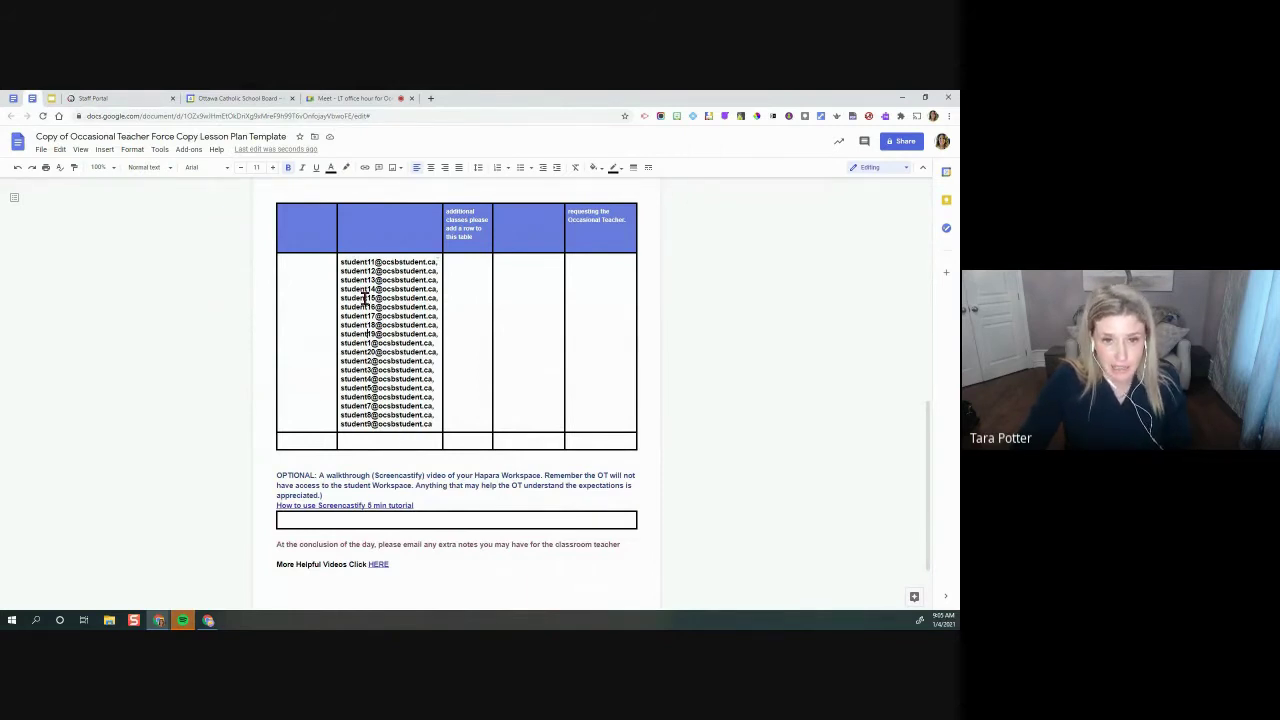
# - Select all twenty student e-mail addresses in the class table cell, scrolling to verify the selection
pyautogui.tripleClick(365, 298)
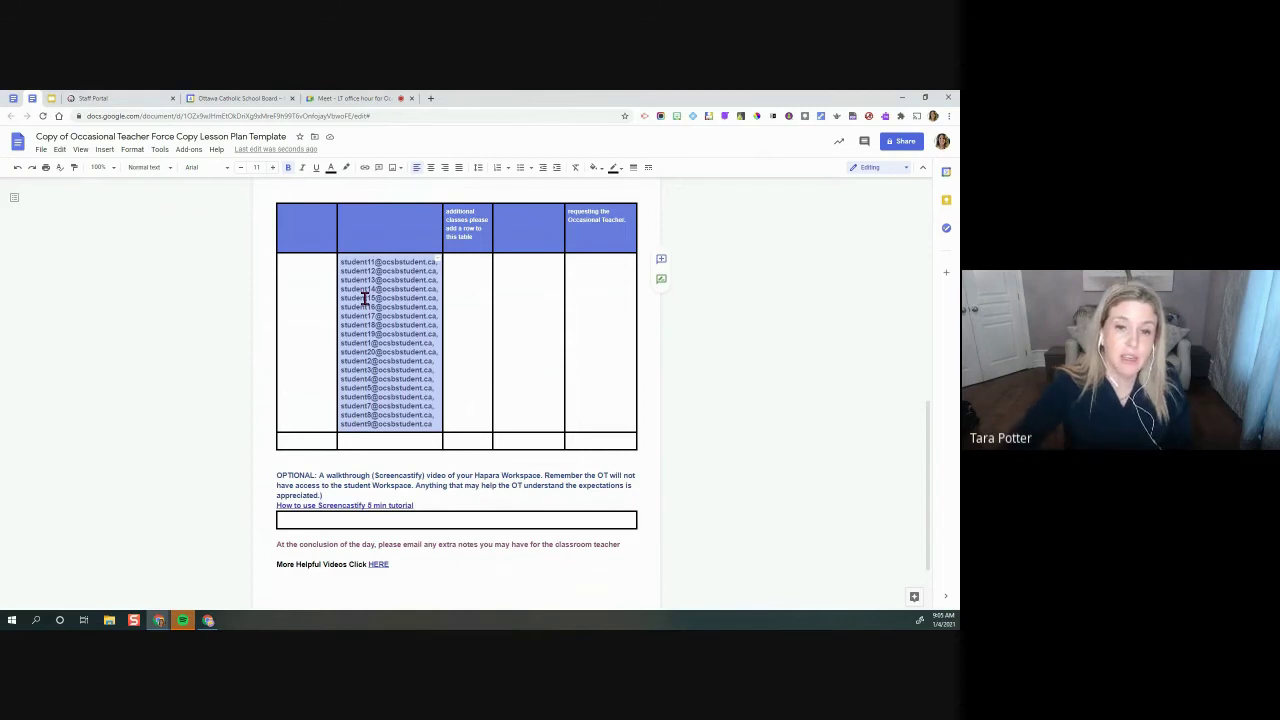
pyautogui.scroll(3, 397, 294)
pyautogui.scroll(1, 397, 294)
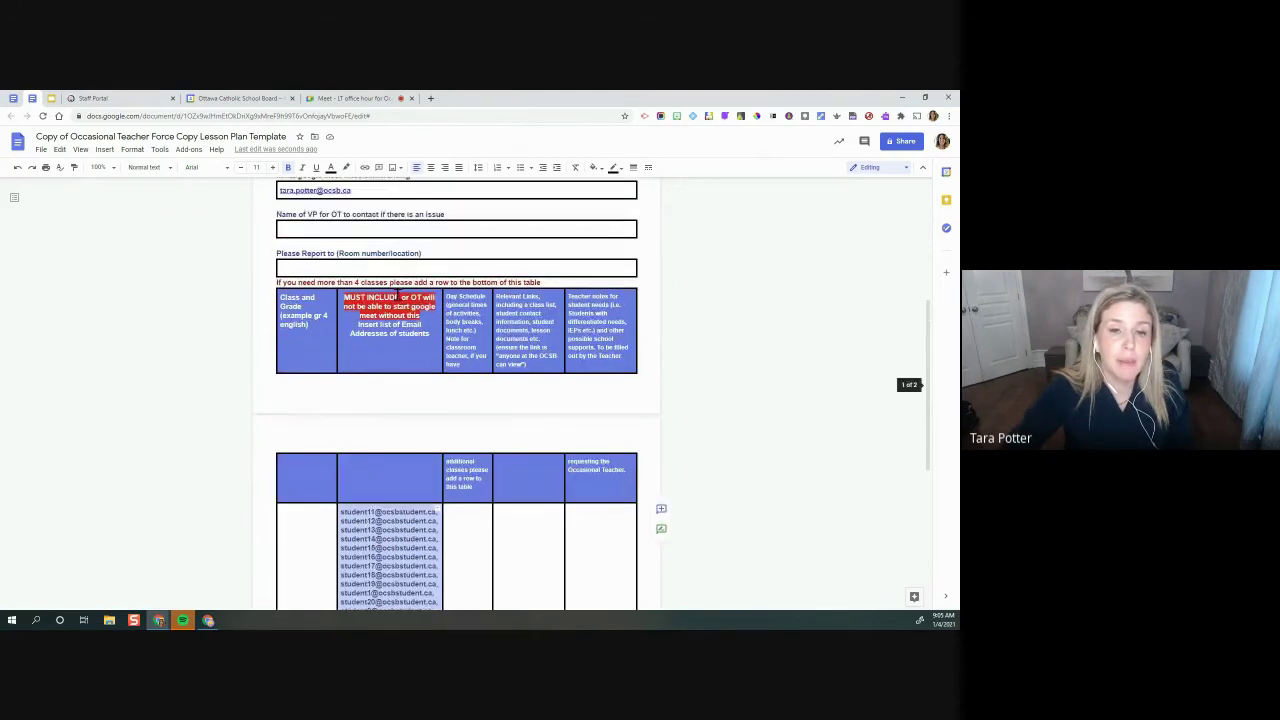
pyautogui.scroll(-5, 400, 290)
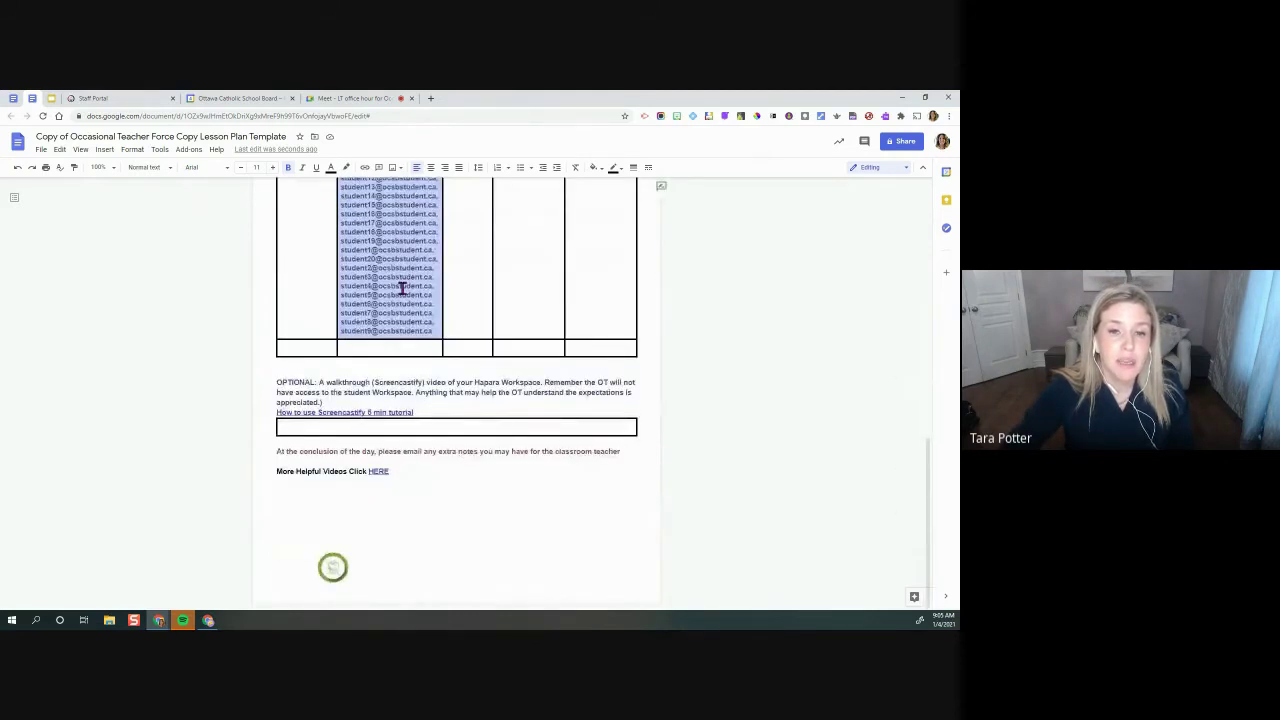
pyautogui.scroll(5, 400, 288)
pyautogui.scroll(-3, 395, 287)
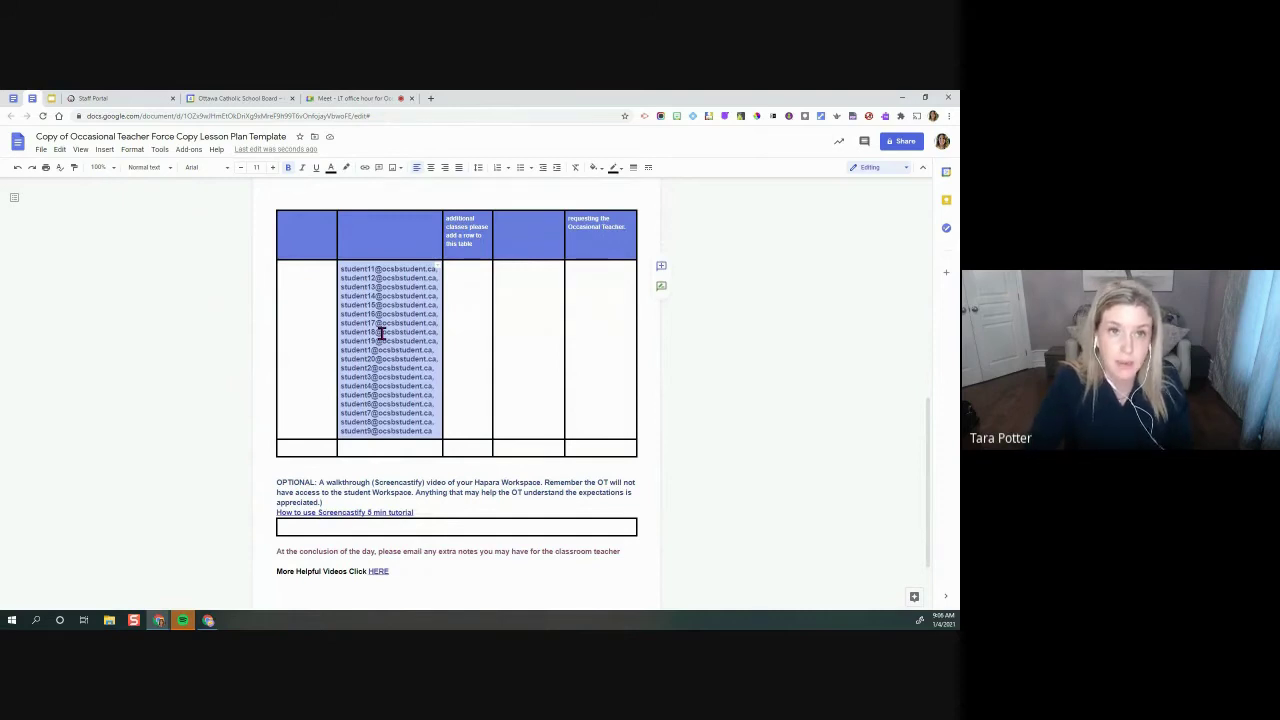
# - On the Staff Portal page, dismiss the account menu and launch Google Calendar on January 4–10, 2021
pyautogui.click(129, 98)
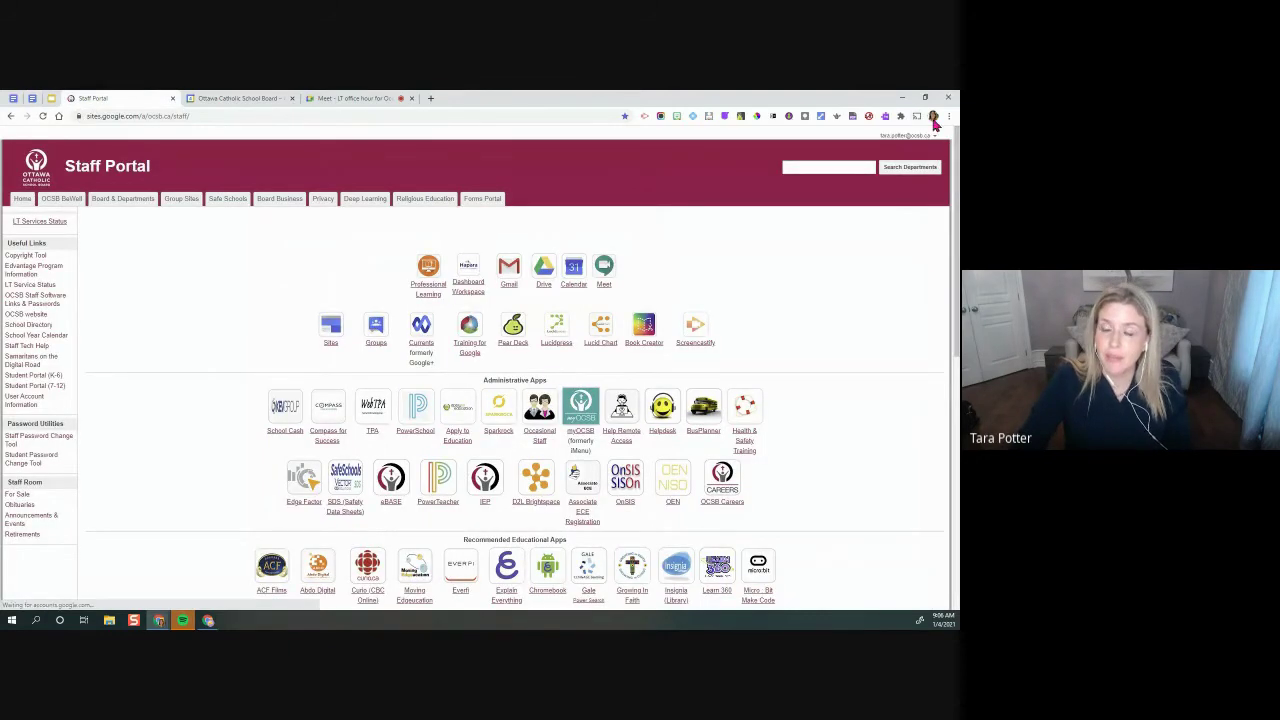
pyautogui.click(933, 117)
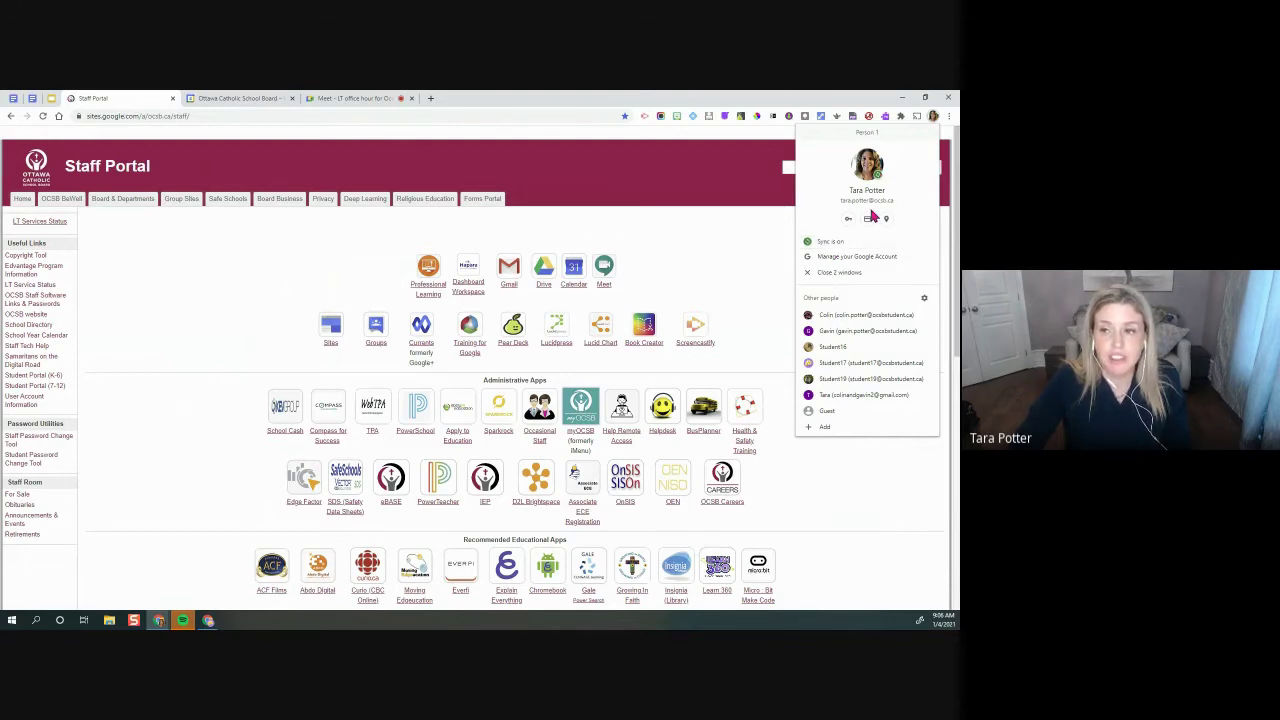
pyautogui.click(730, 219)
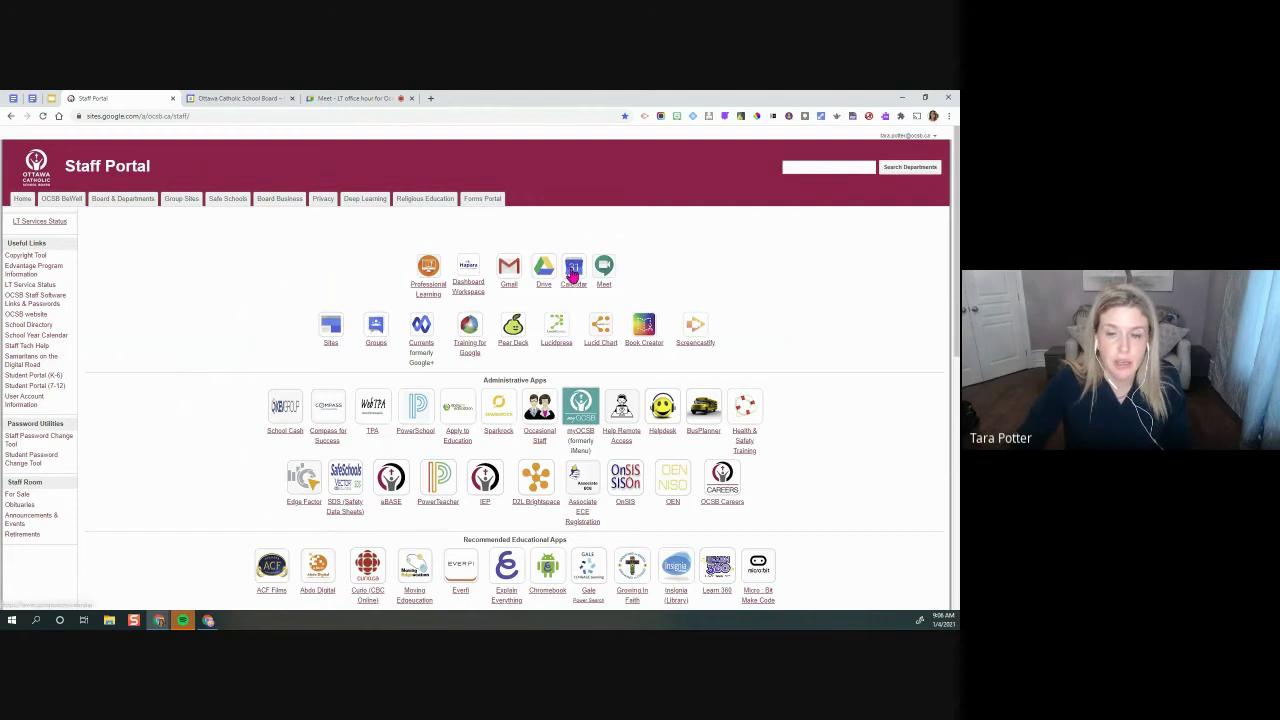
pyautogui.click(573, 271)
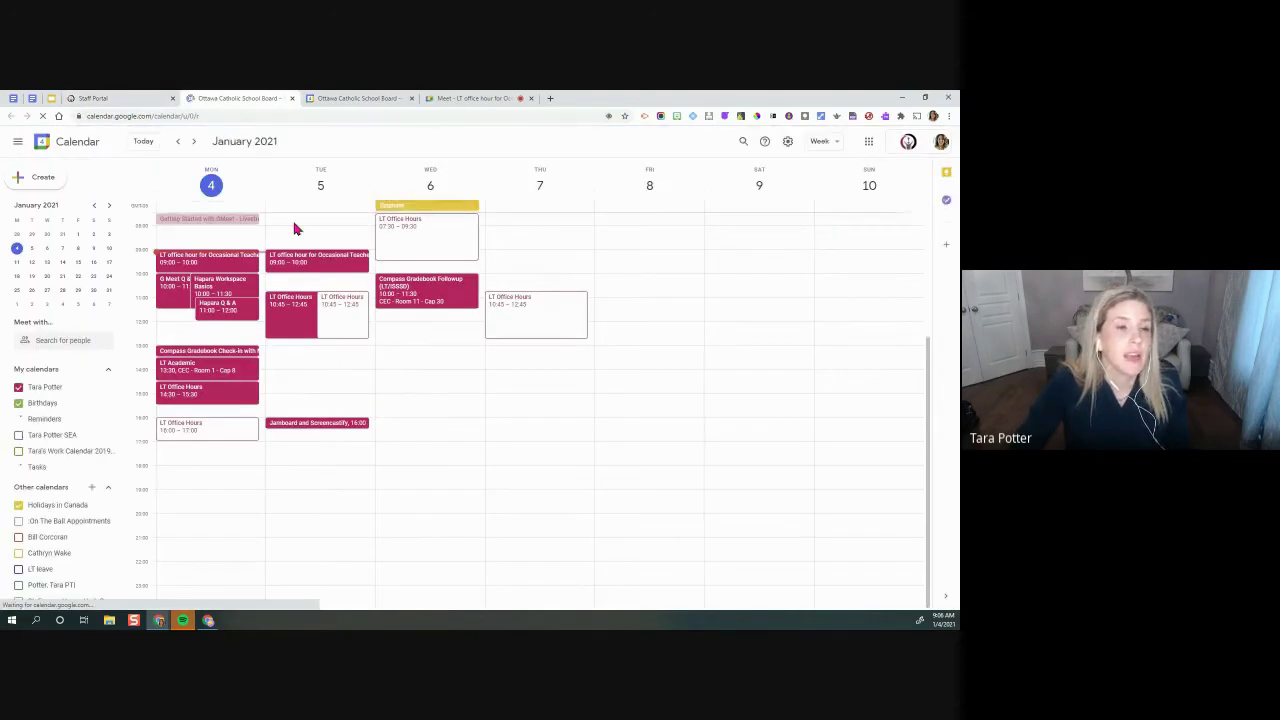
# - Create a 4 Jan 09:30–10:30 event in the full editor with Invite others and See guest list off
pyautogui.click(43, 186)
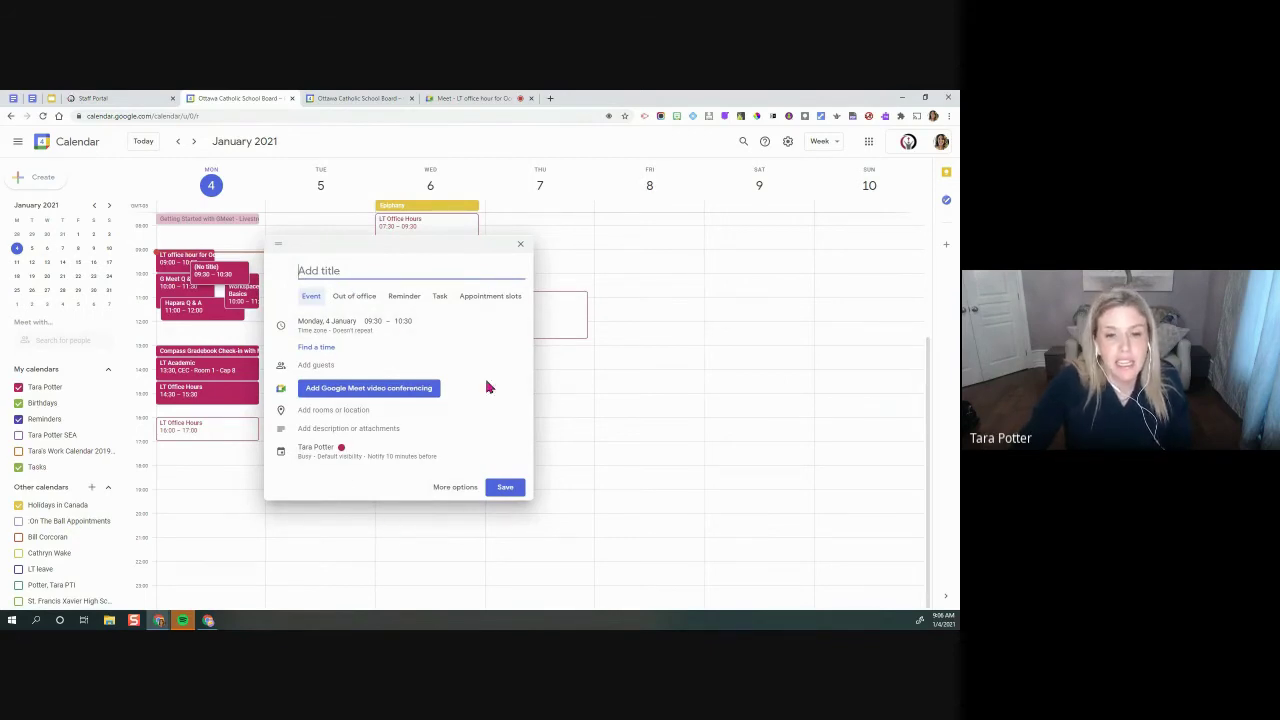
pyautogui.click(455, 488)
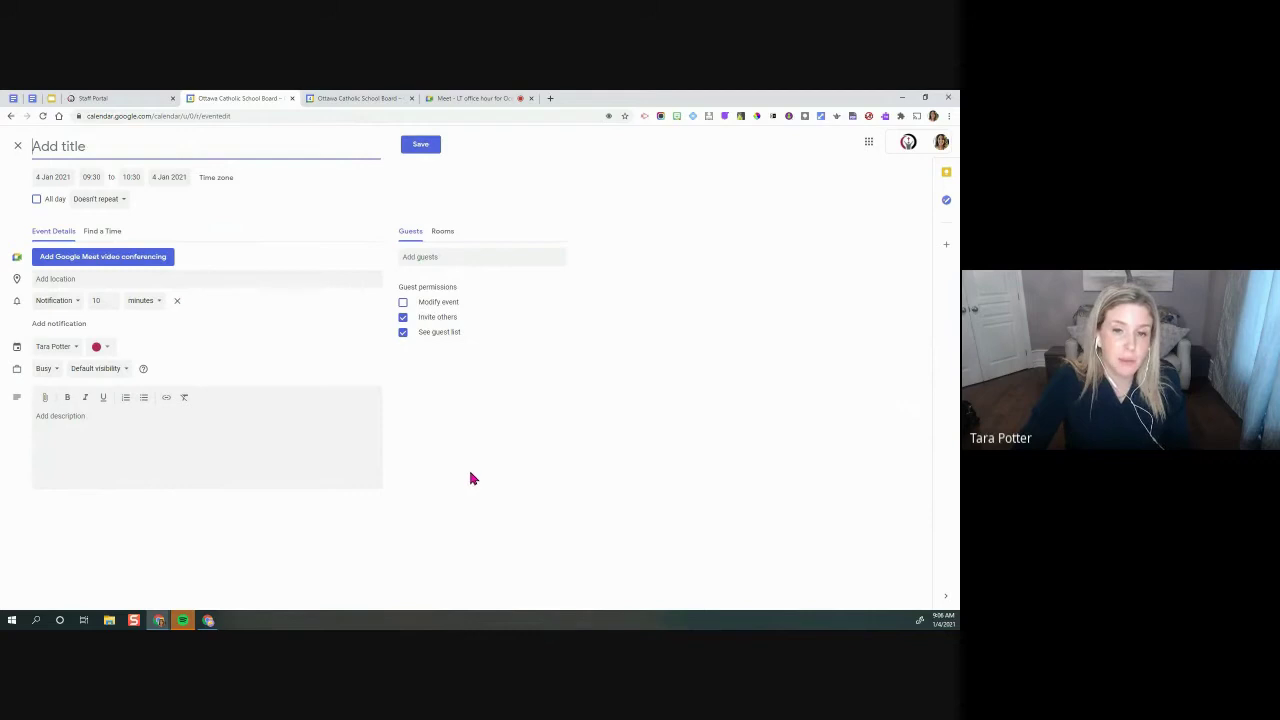
pyautogui.click(403, 318)
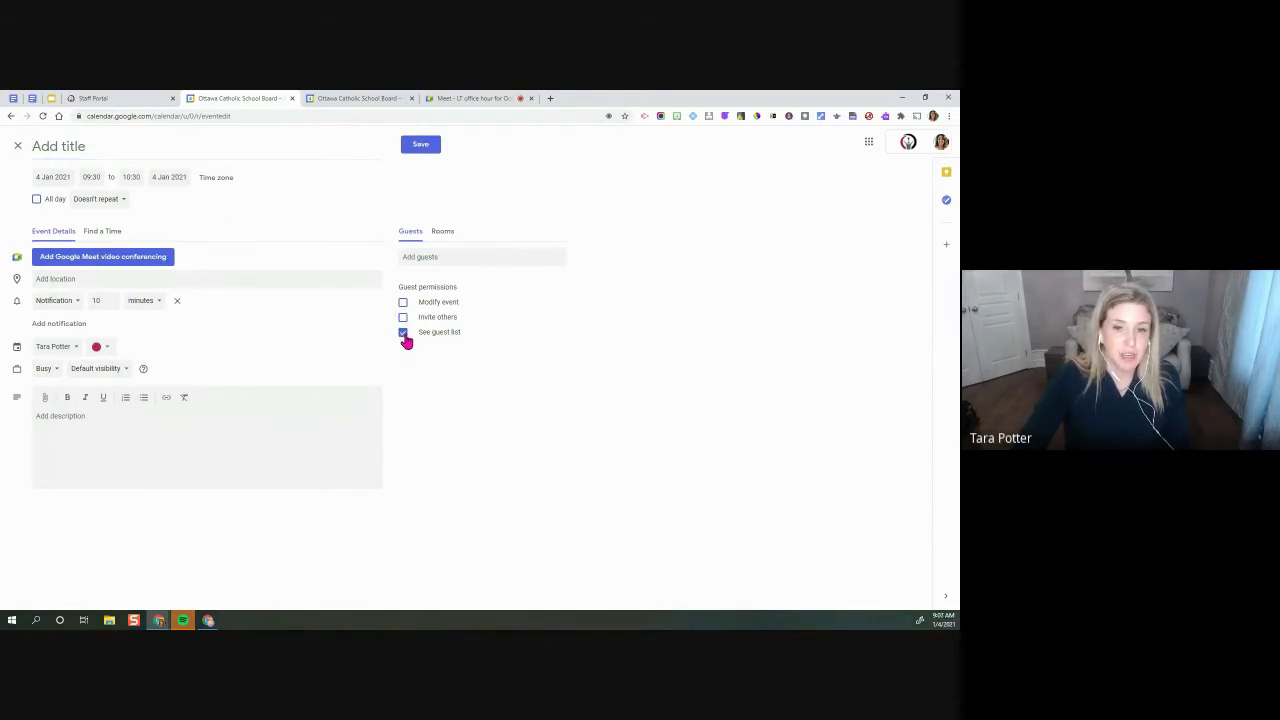
pyautogui.click(403, 332)
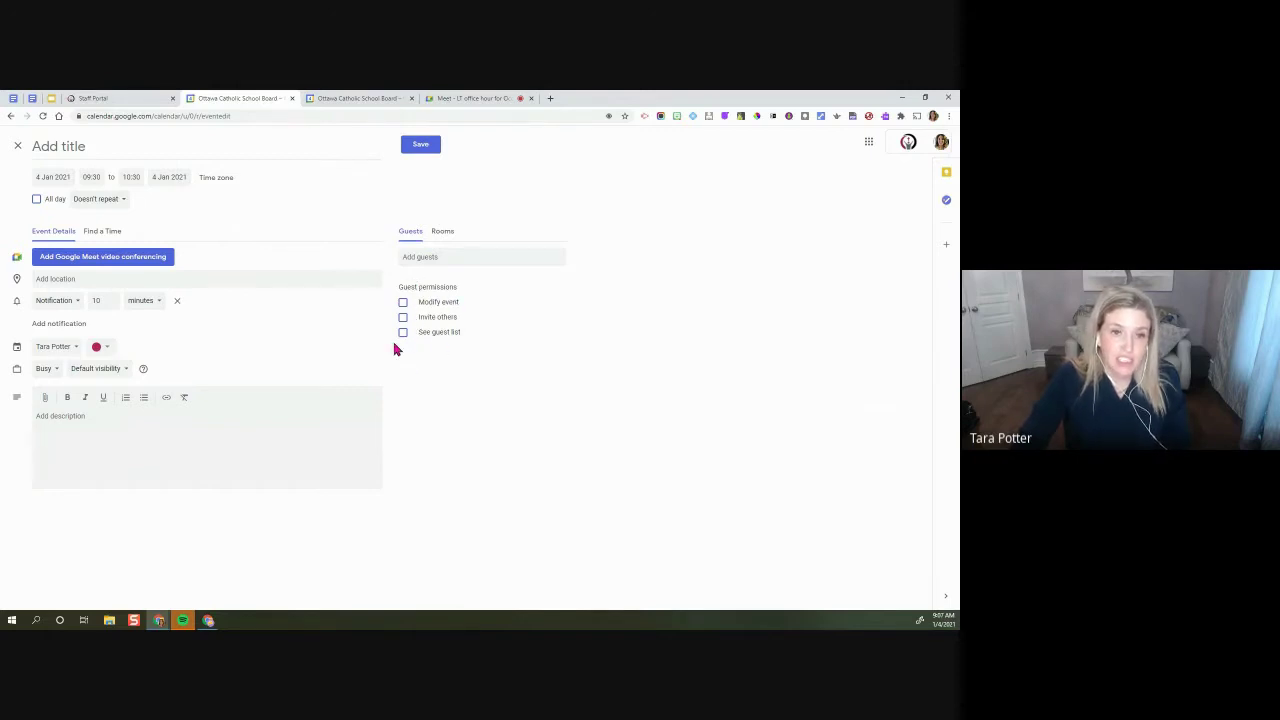
# - Paste the twenty student e-mail addresses into Add guests so they become event guests
pyautogui.click(416, 257)
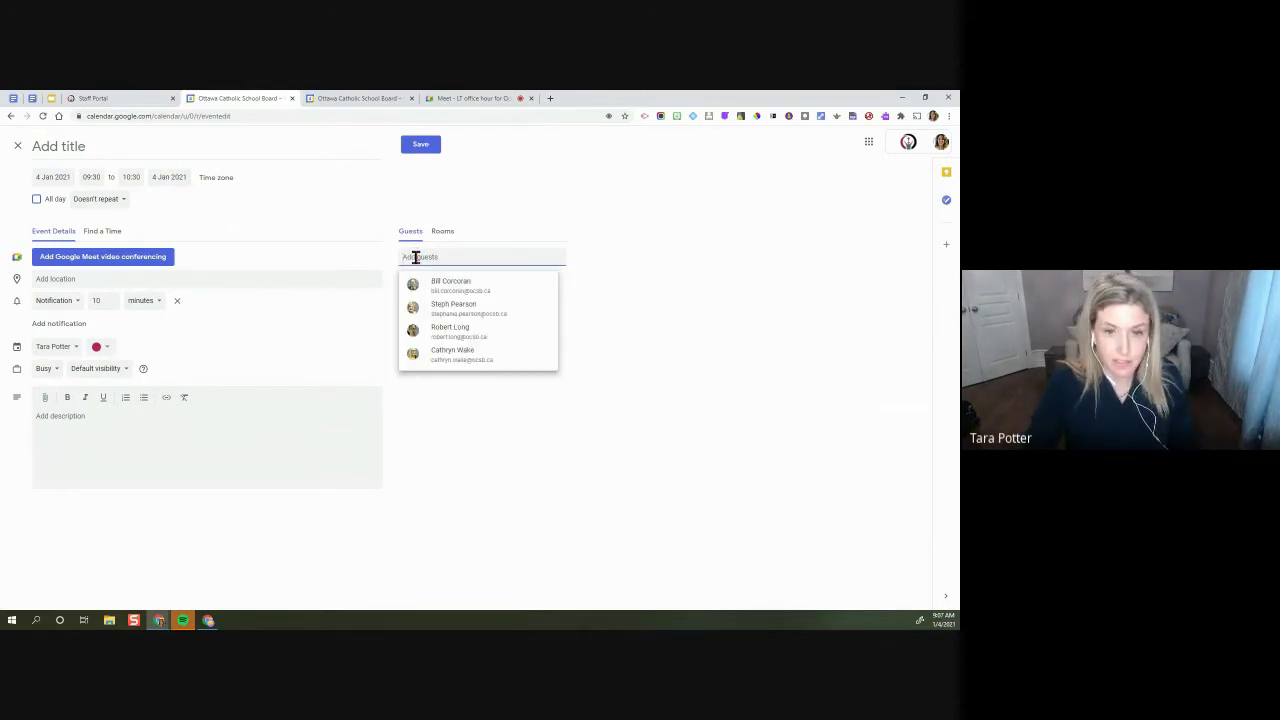
pyautogui.hotkey('ctrl', 'v')
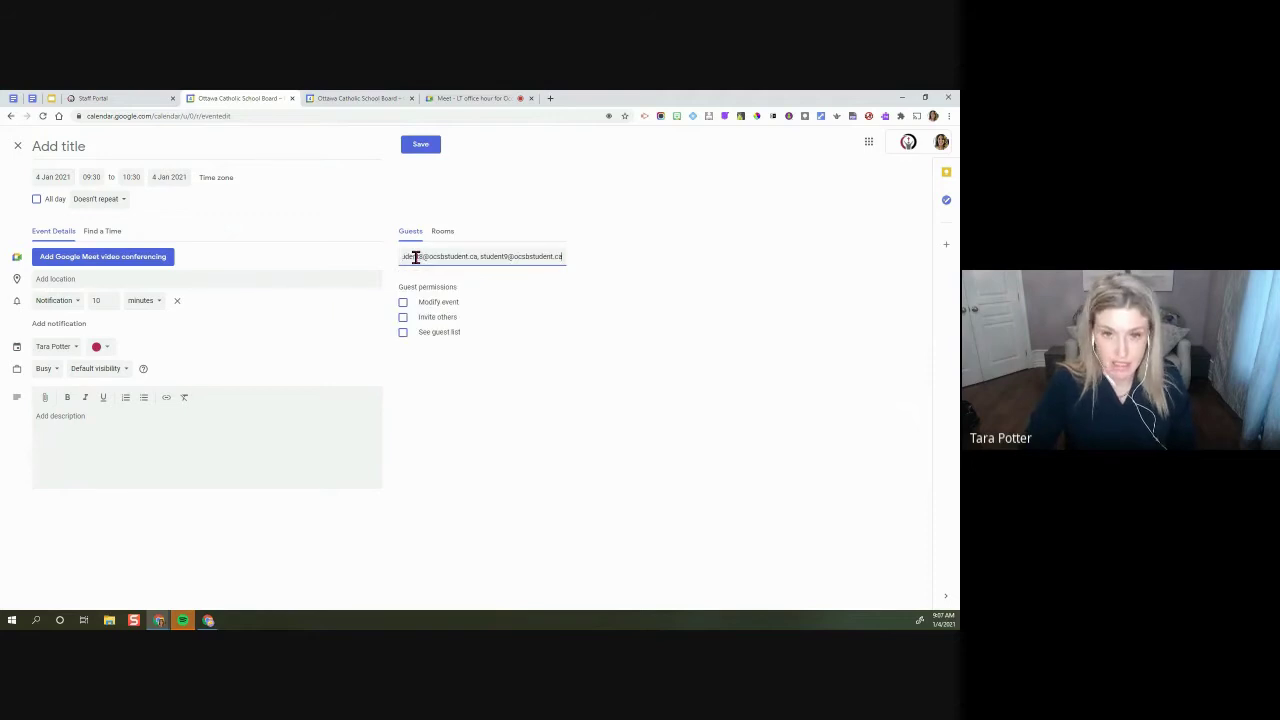
pyautogui.press('Return')
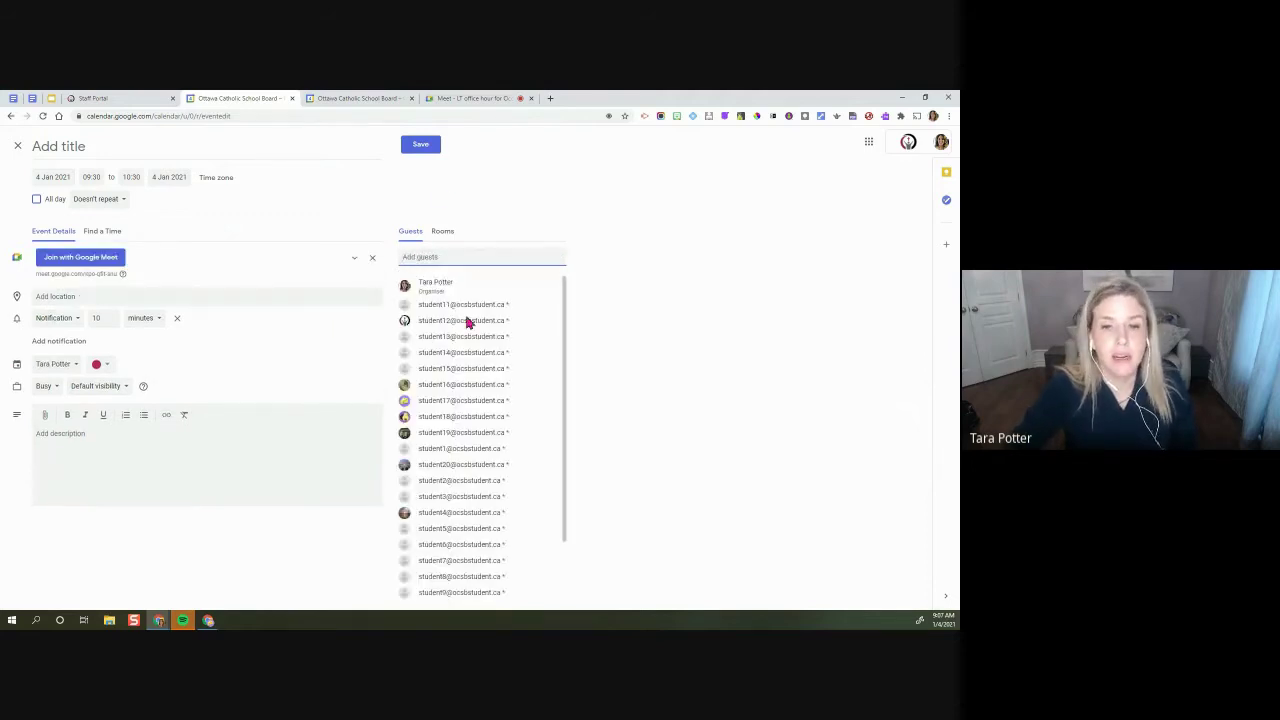
pyautogui.scroll(-2, 468, 320)
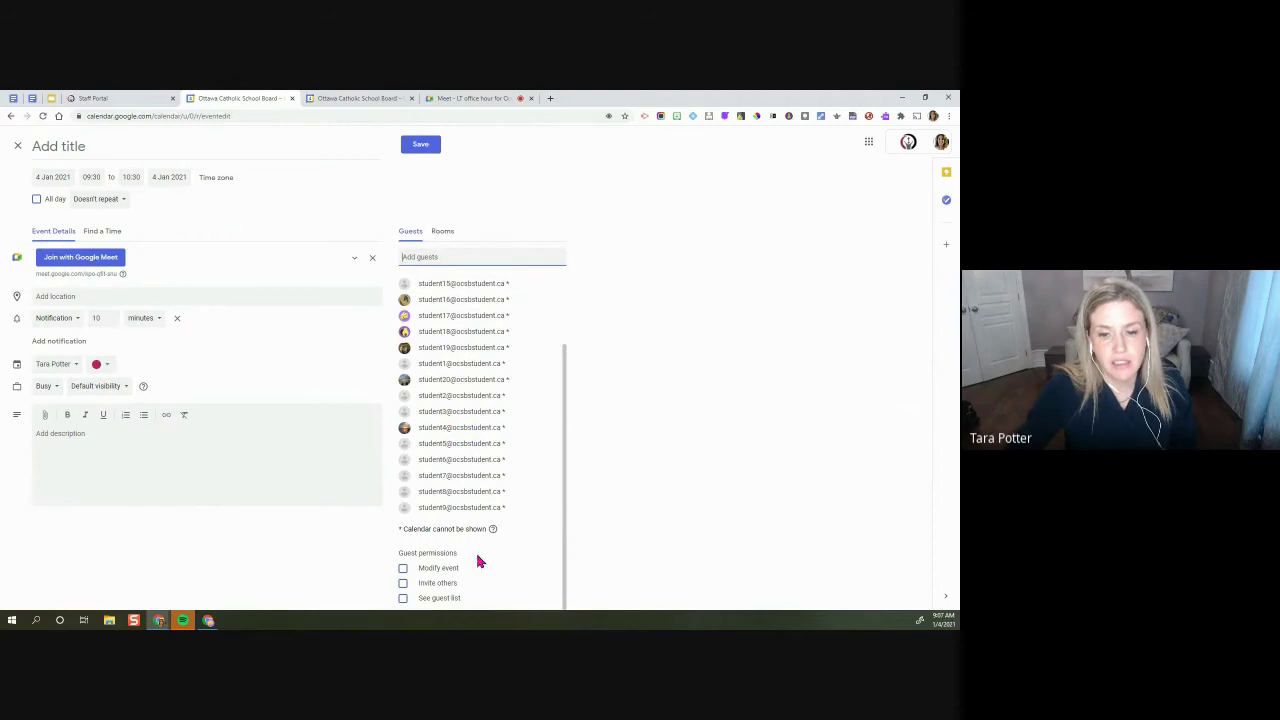
pyautogui.scroll(2, 466, 505)
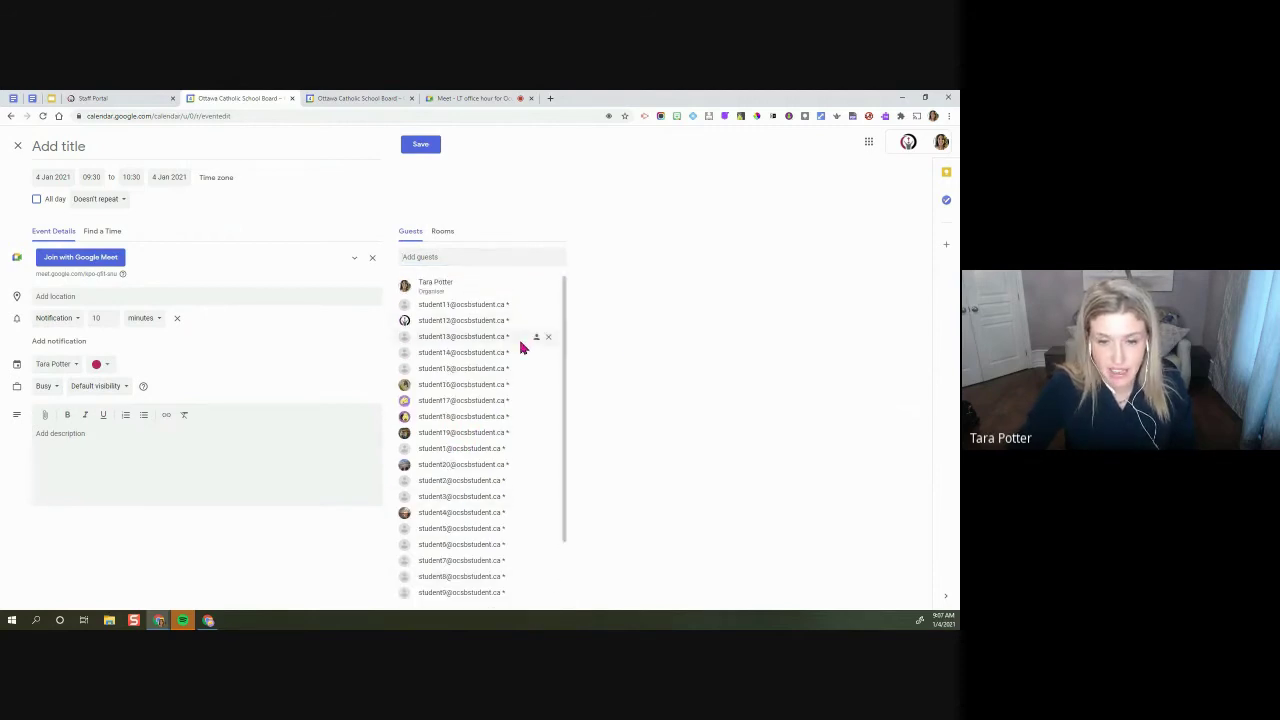
pyautogui.scroll(-2, 507, 428)
pyautogui.scroll(3, 507, 428)
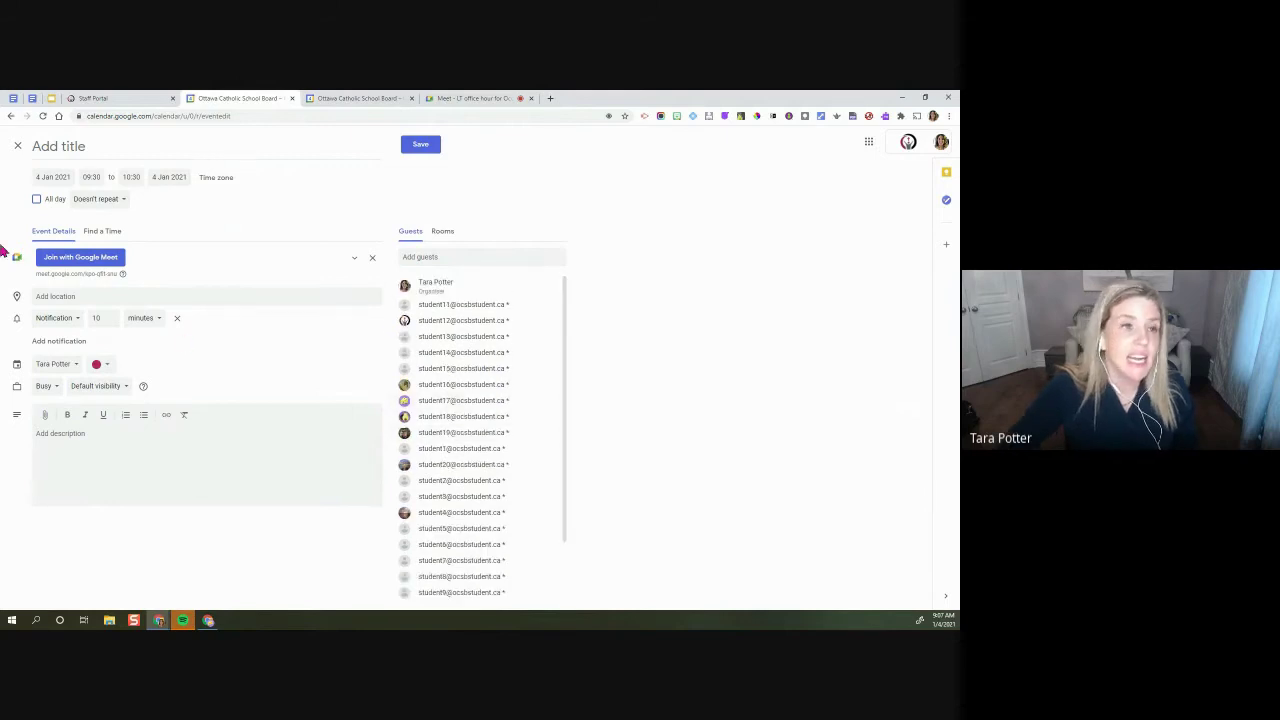
# - Back in the lesson plan template, deselect the student list and select the ECE/EA staff e-mail address
pyautogui.click(31, 97)
pyautogui.click(310, 356)
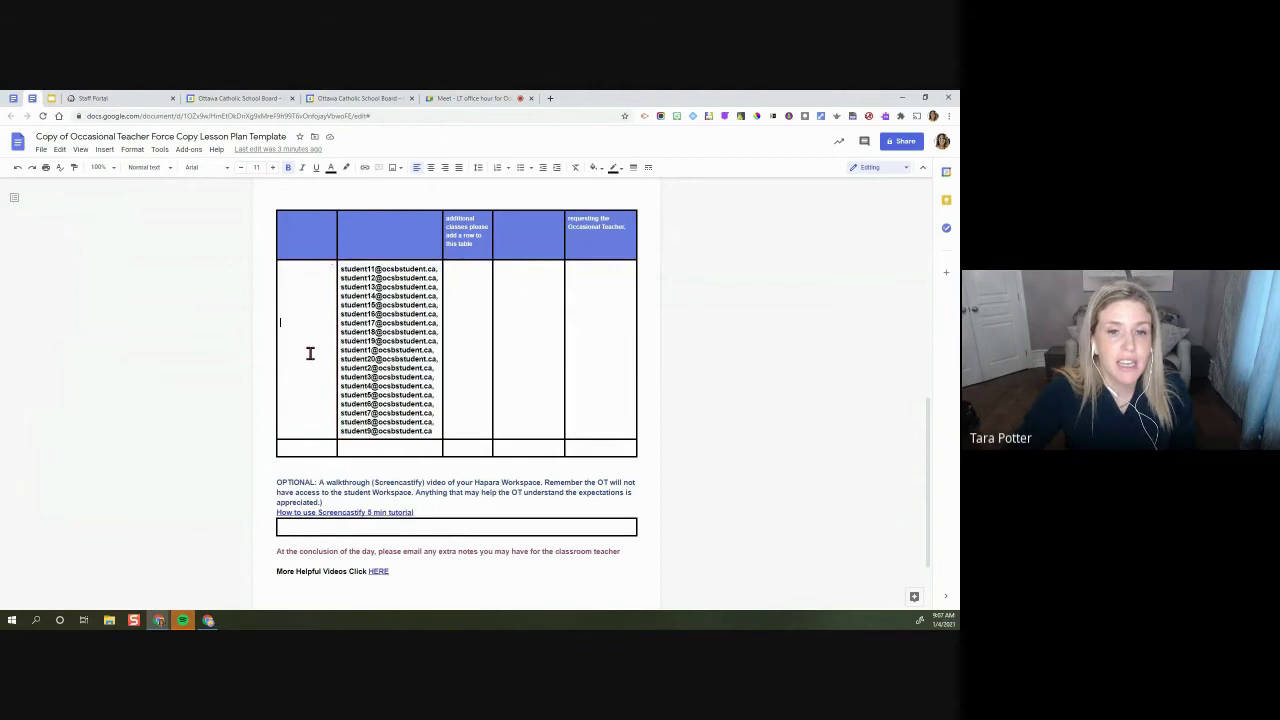
pyautogui.scroll(8, 310, 353)
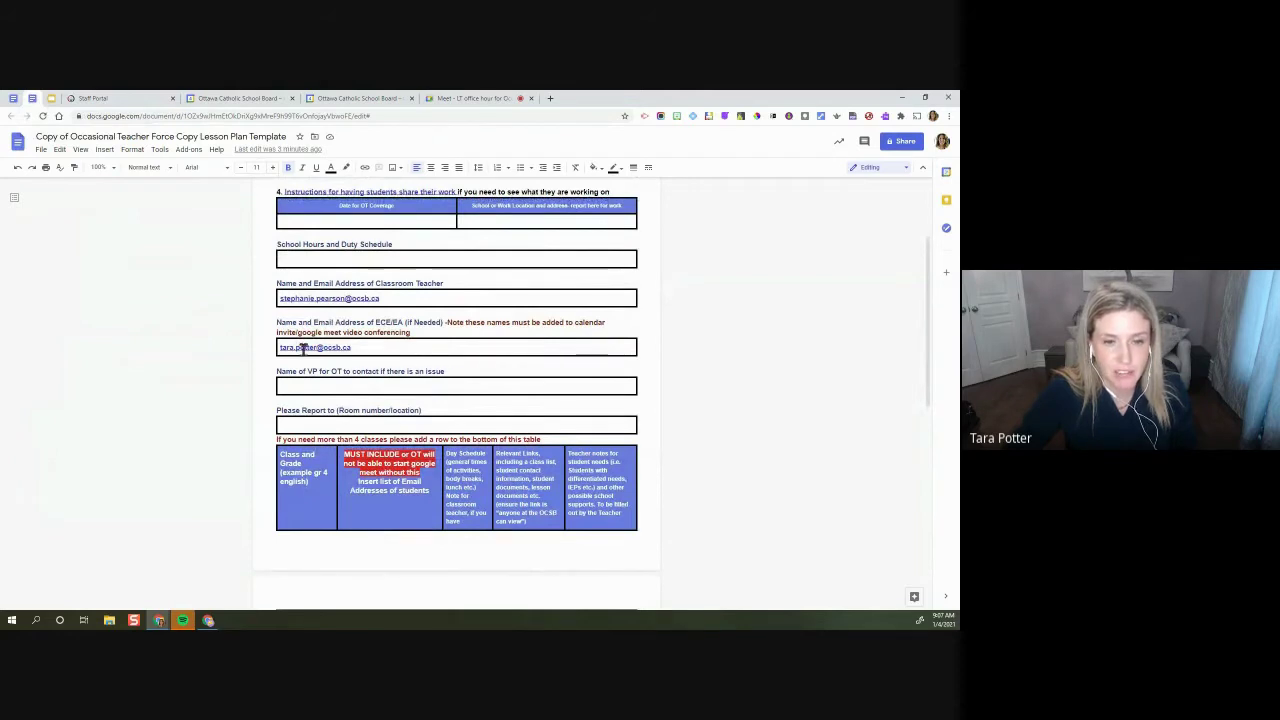
pyautogui.tripleClick(303, 348)
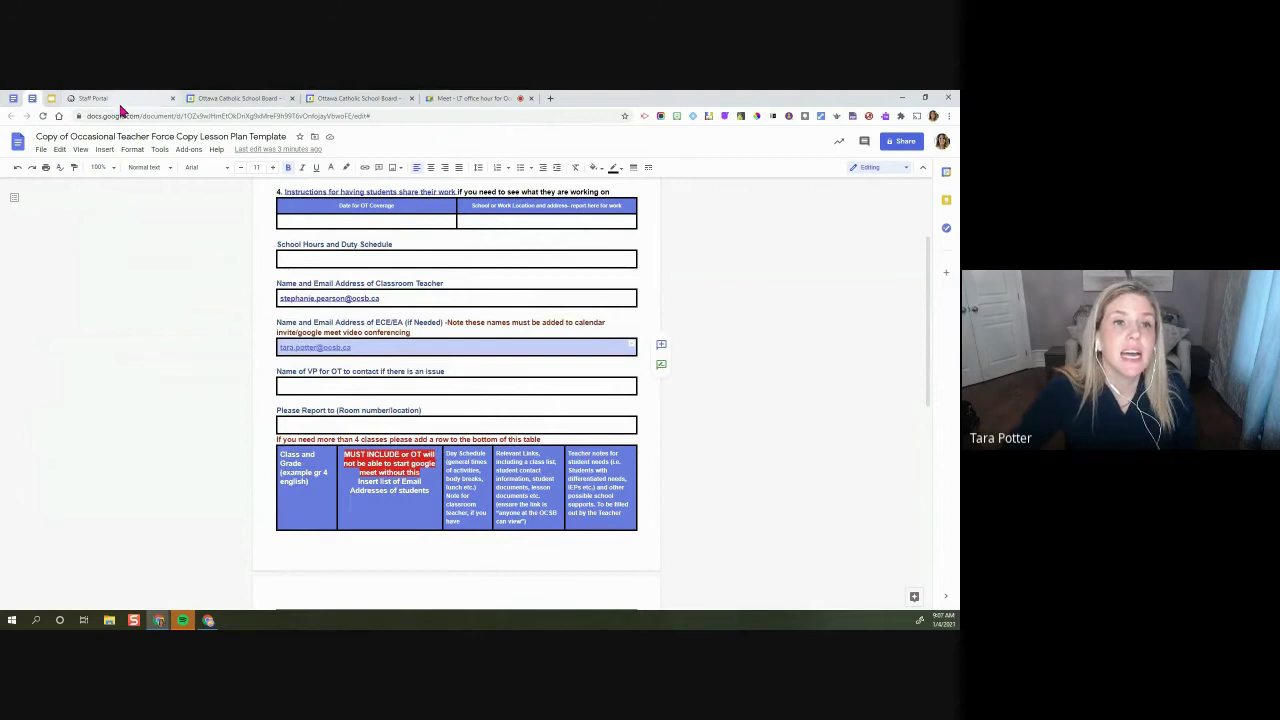
# - Return to the 4 Jan event draft and close the guest suggestions without adding anyone
pyautogui.click(241, 100)
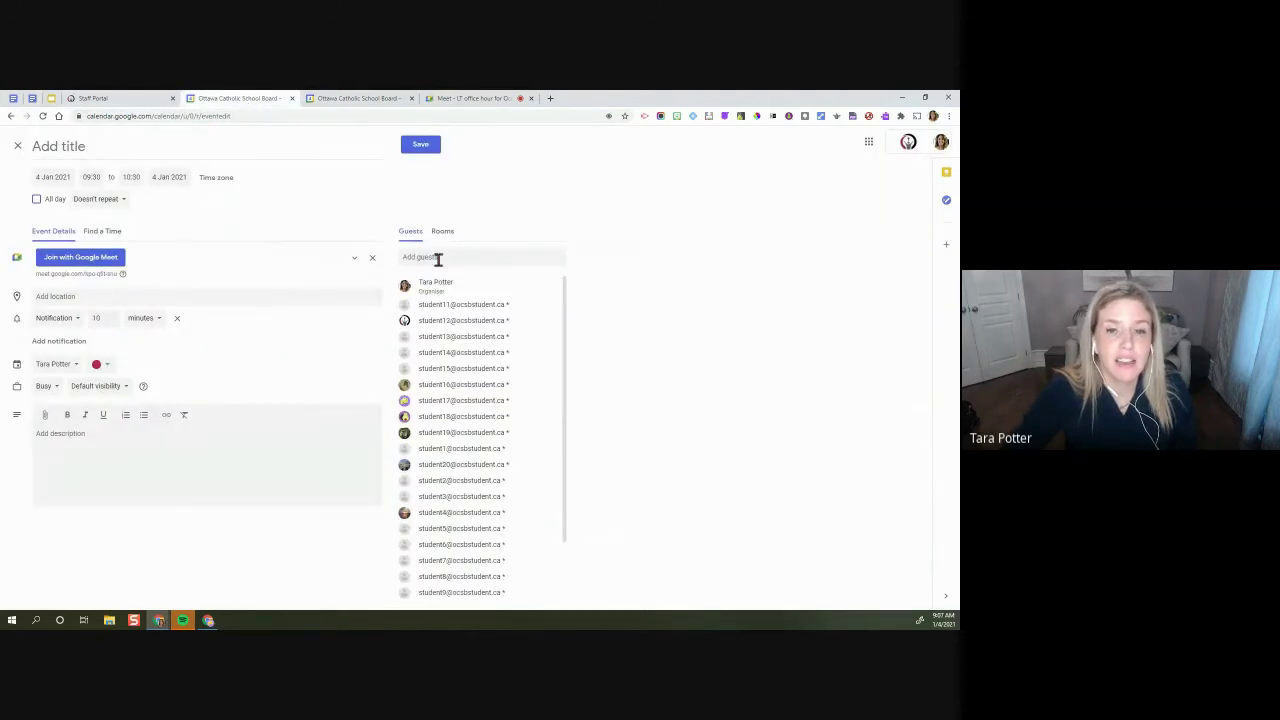
pyautogui.click(440, 258)
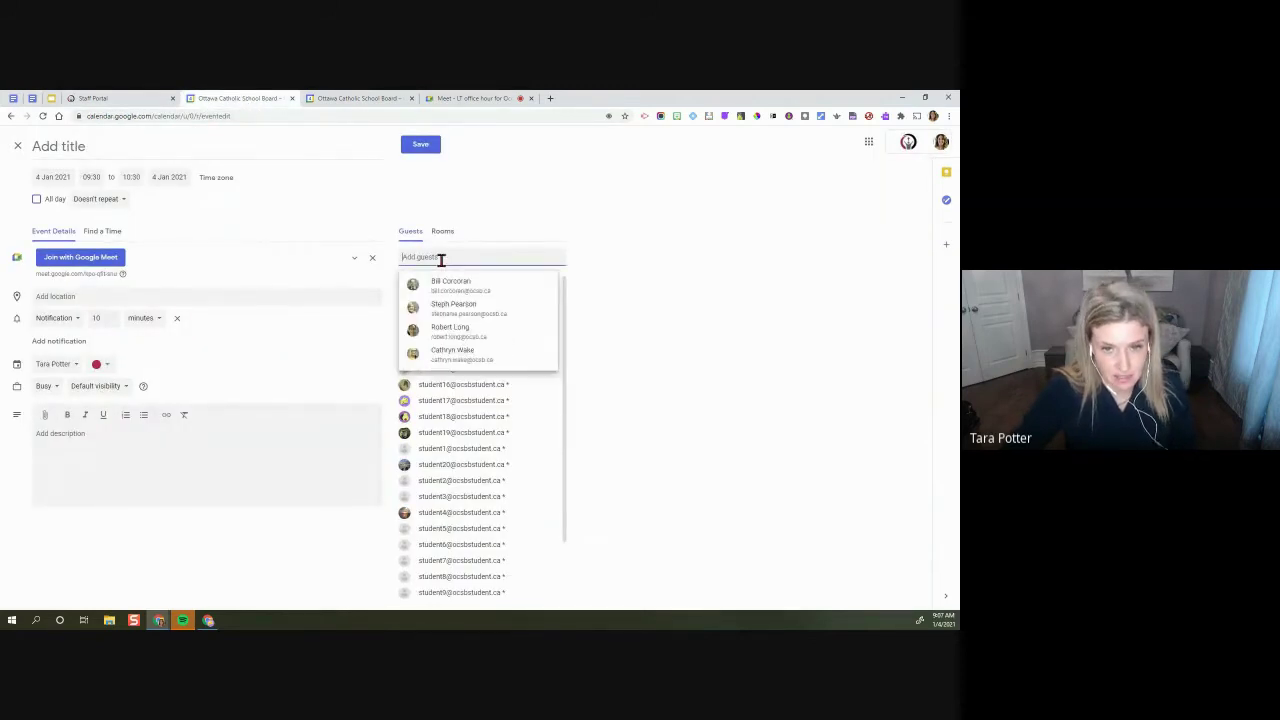
pyautogui.click(608, 286)
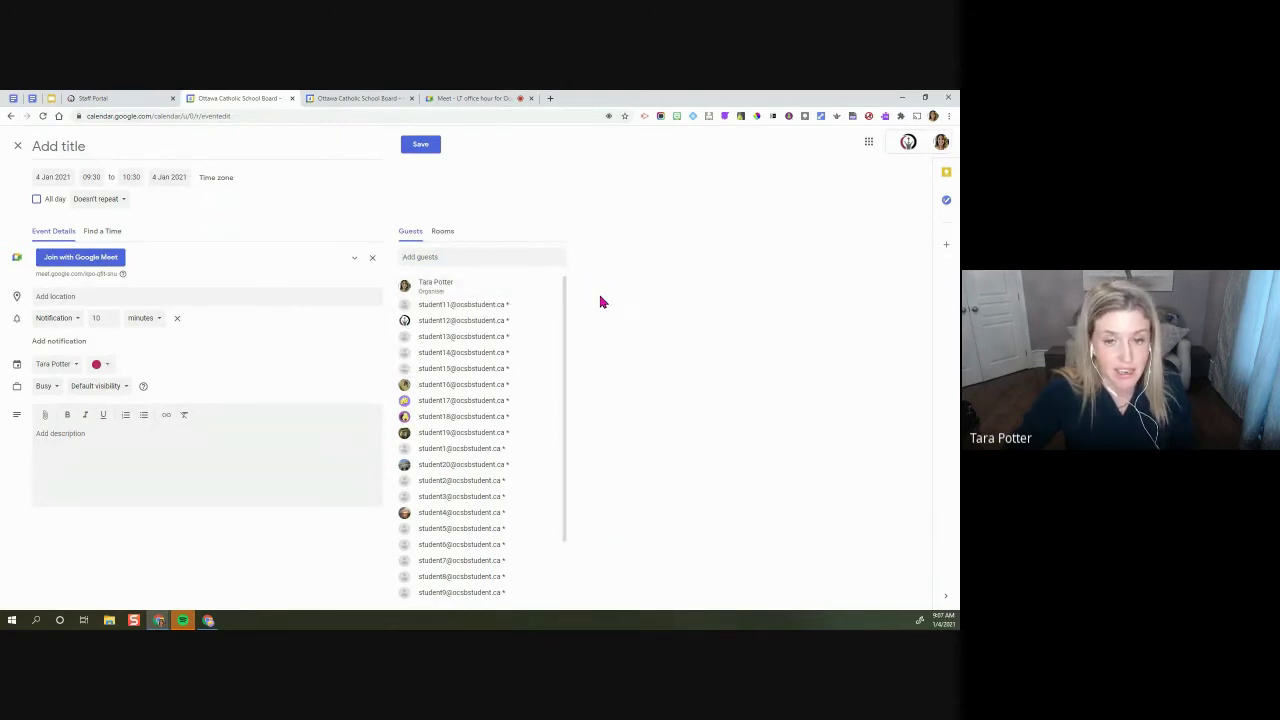
pyautogui.scroll(-2, 553, 393)
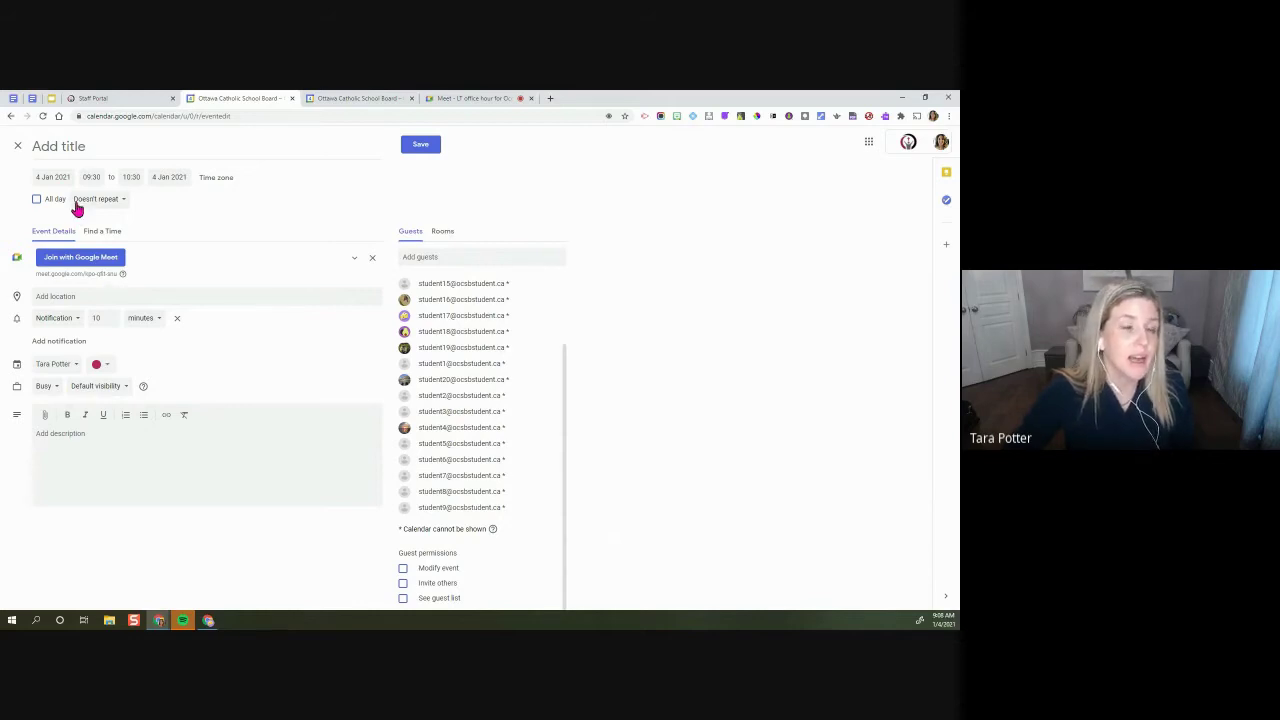
# - Title the calendar event 'P1 Science For', then the teacher's name, then 'Monday Jan 4th'
pyautogui.click(74, 146)
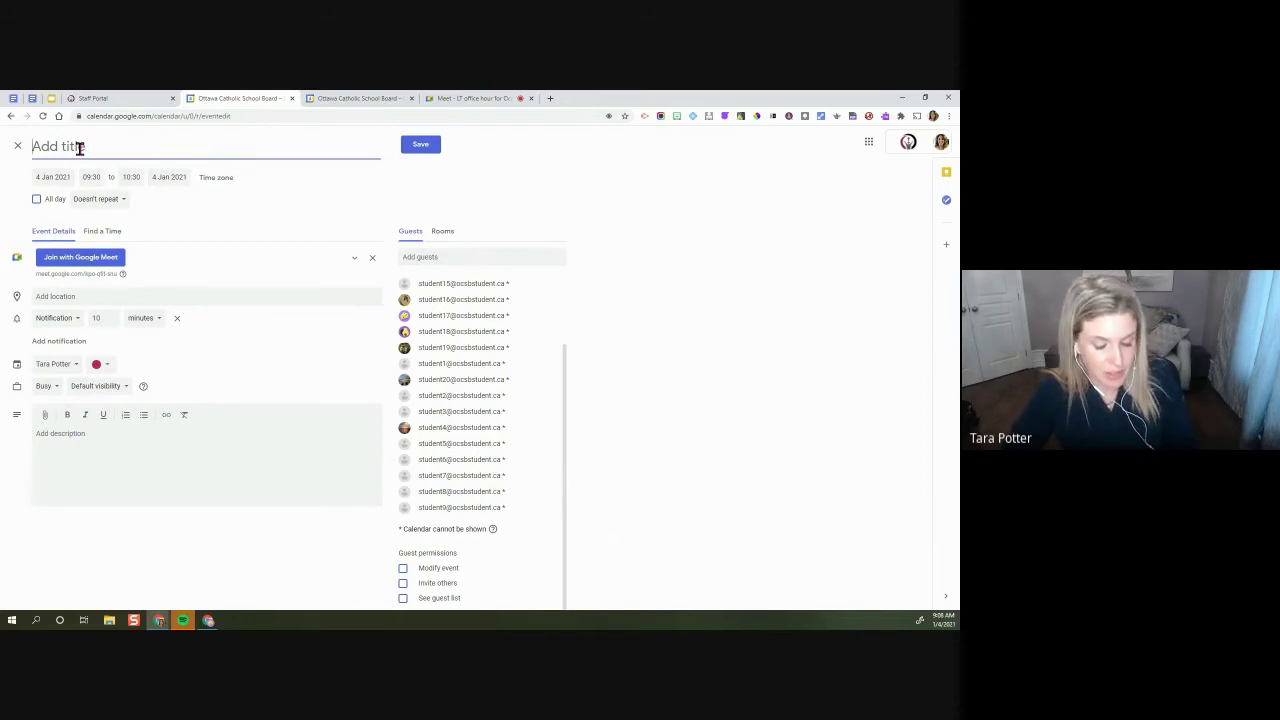
pyautogui.write('P')
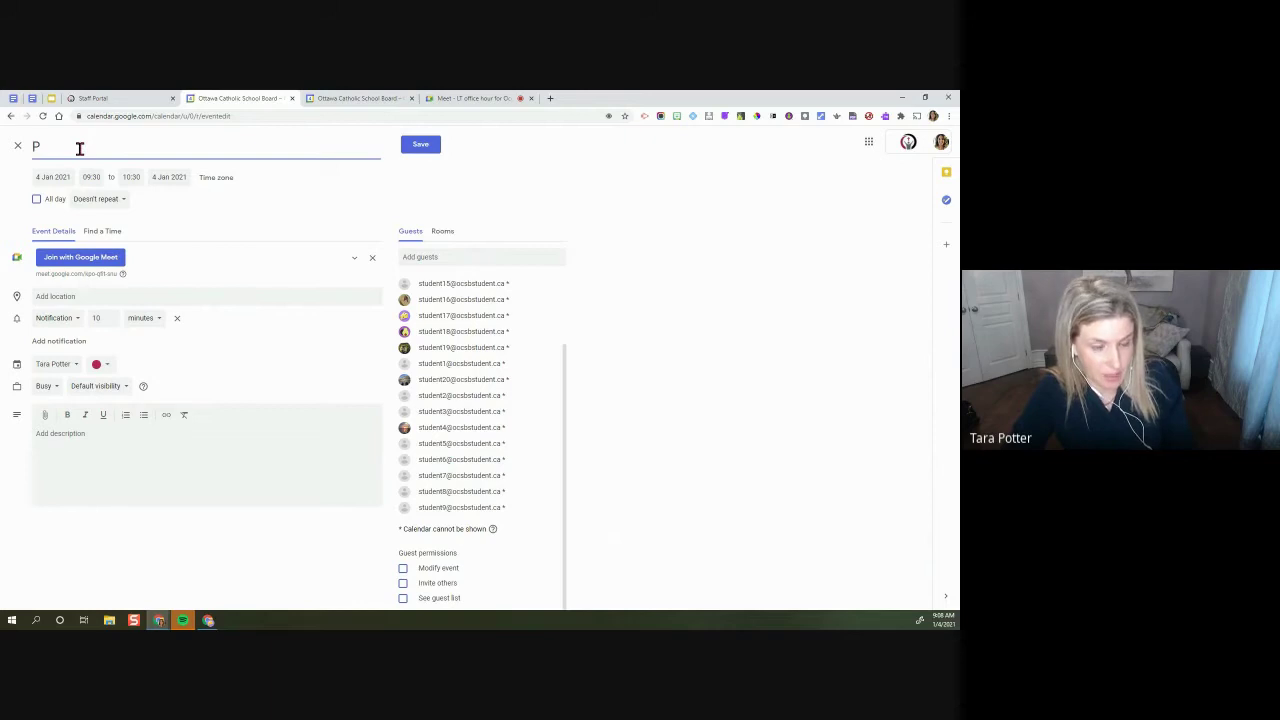
pyautogui.write('1 Science')
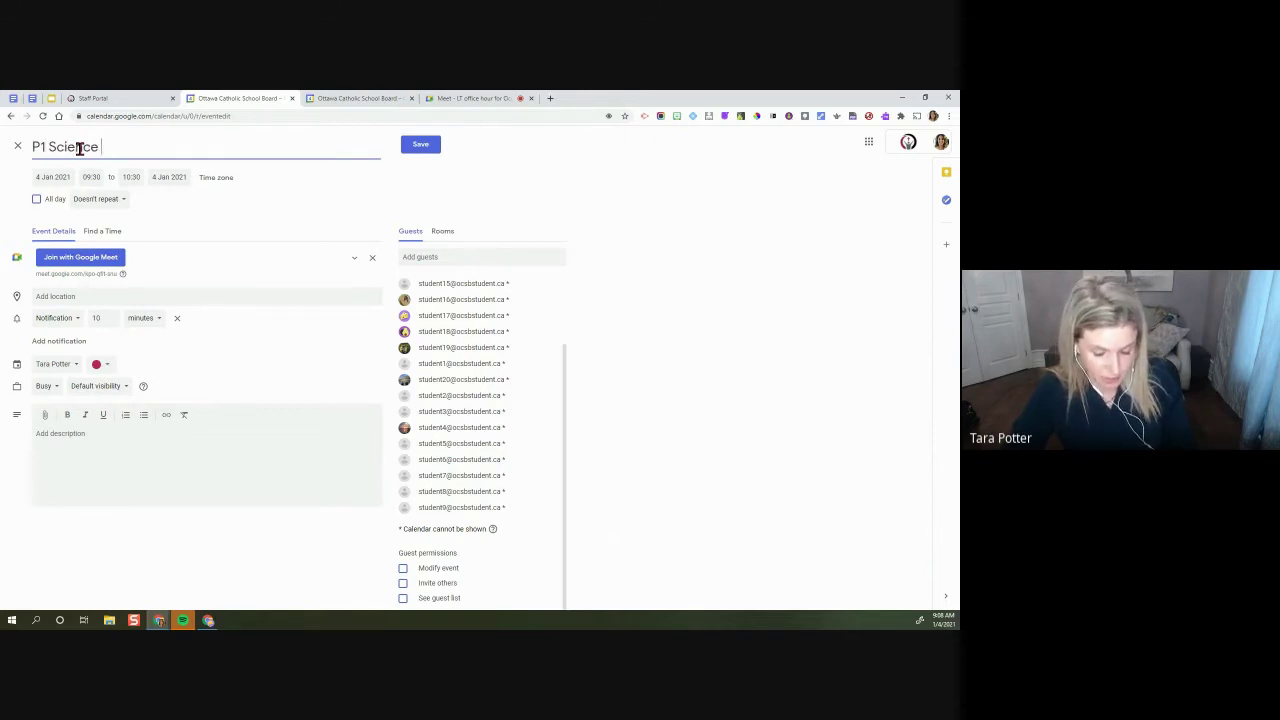
pyautogui.write(' For Mrs. ')
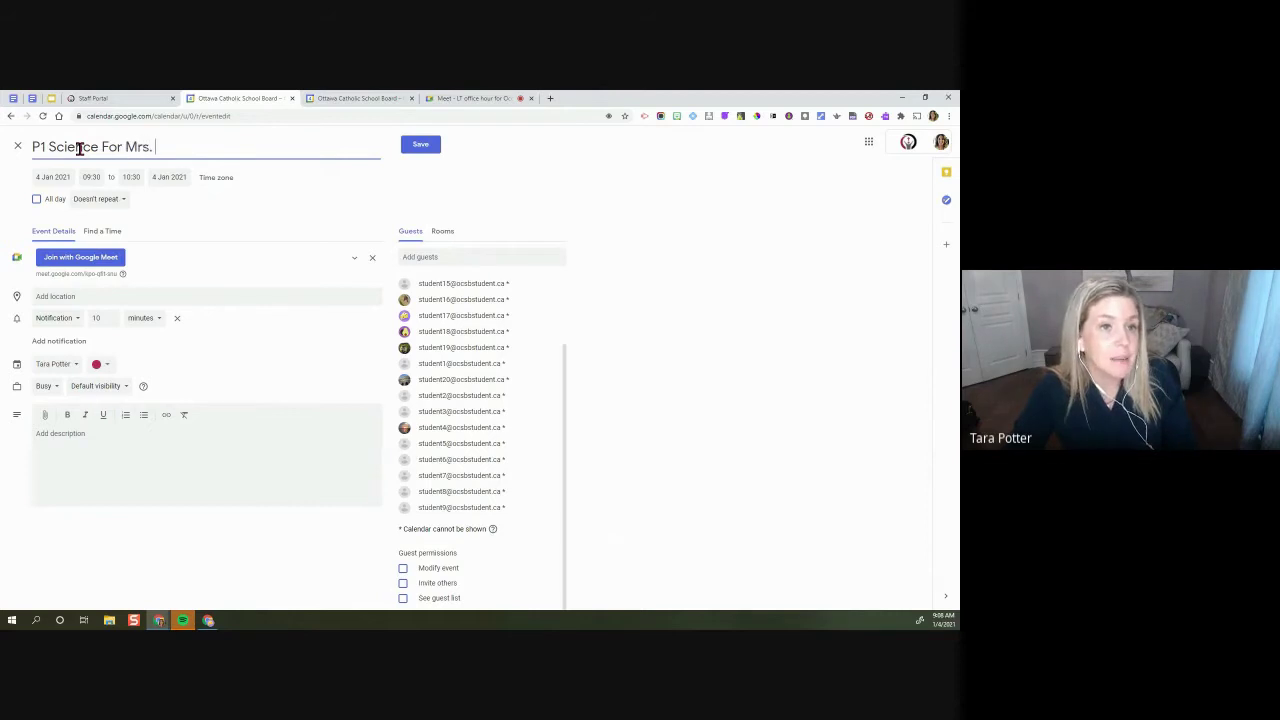
pyautogui.write('Potter')
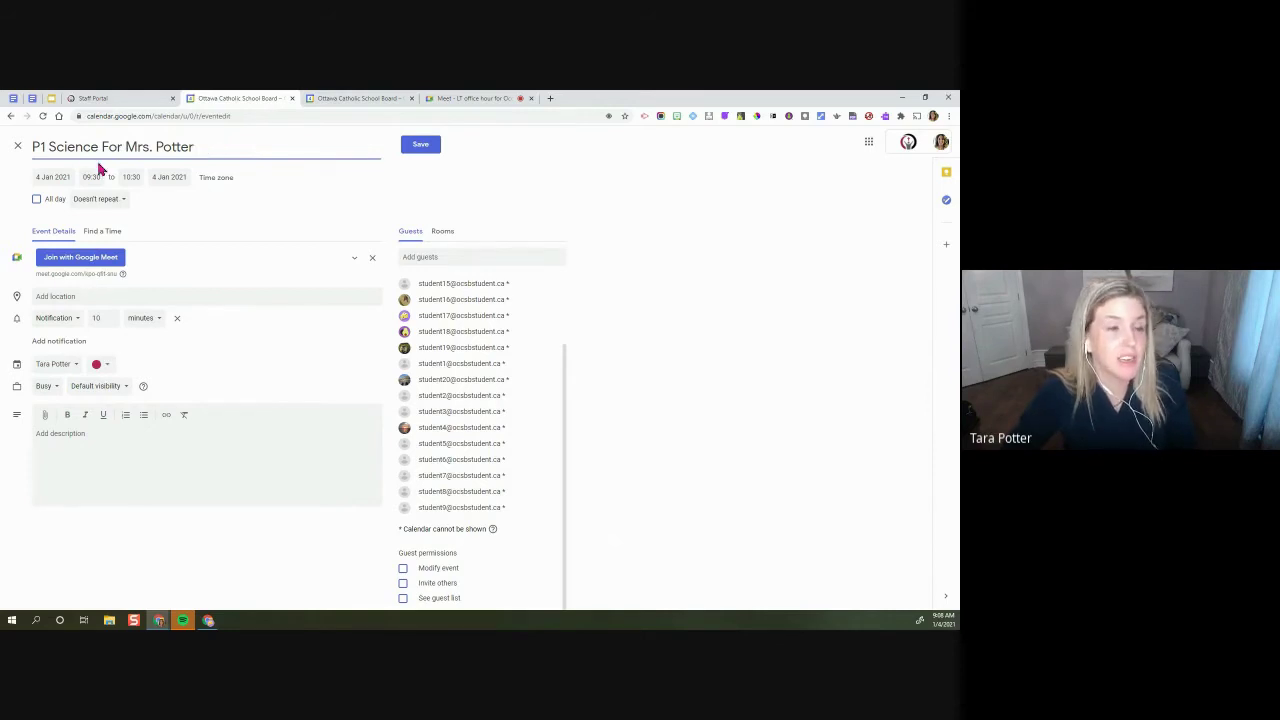
pyautogui.write('M')
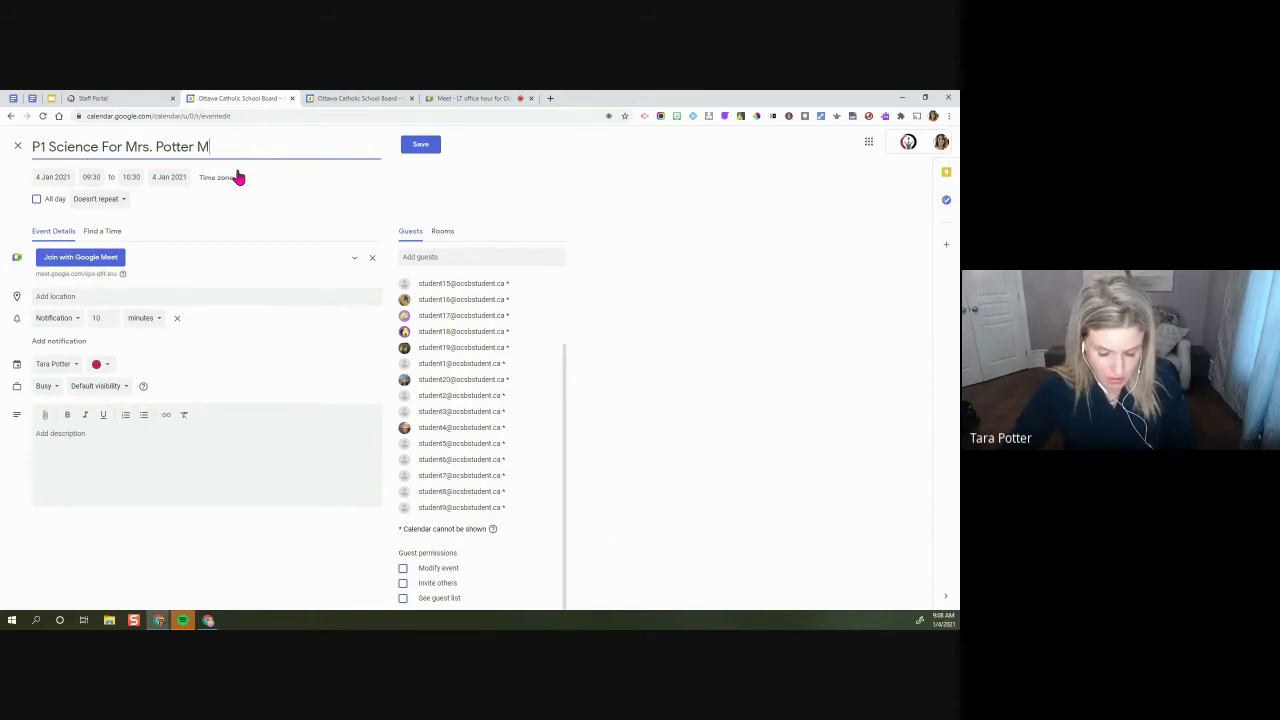
pyautogui.write('onday Jan')
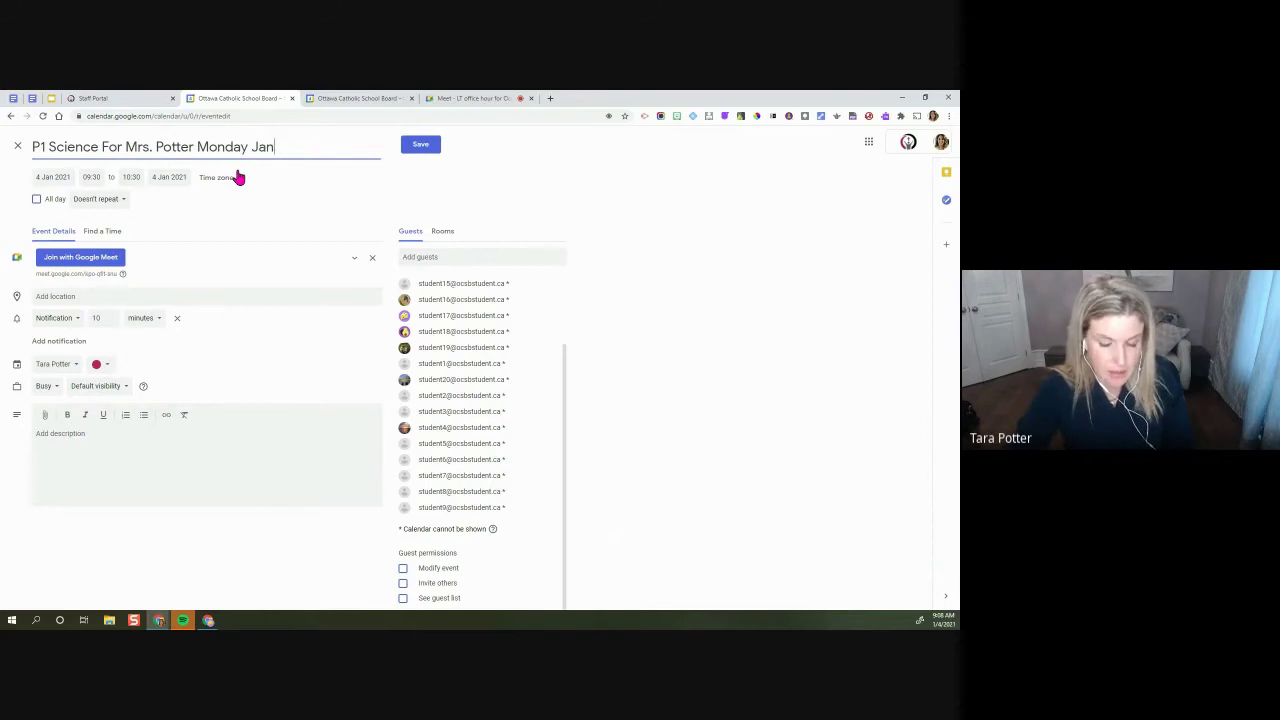
pyautogui.write(' 4th')
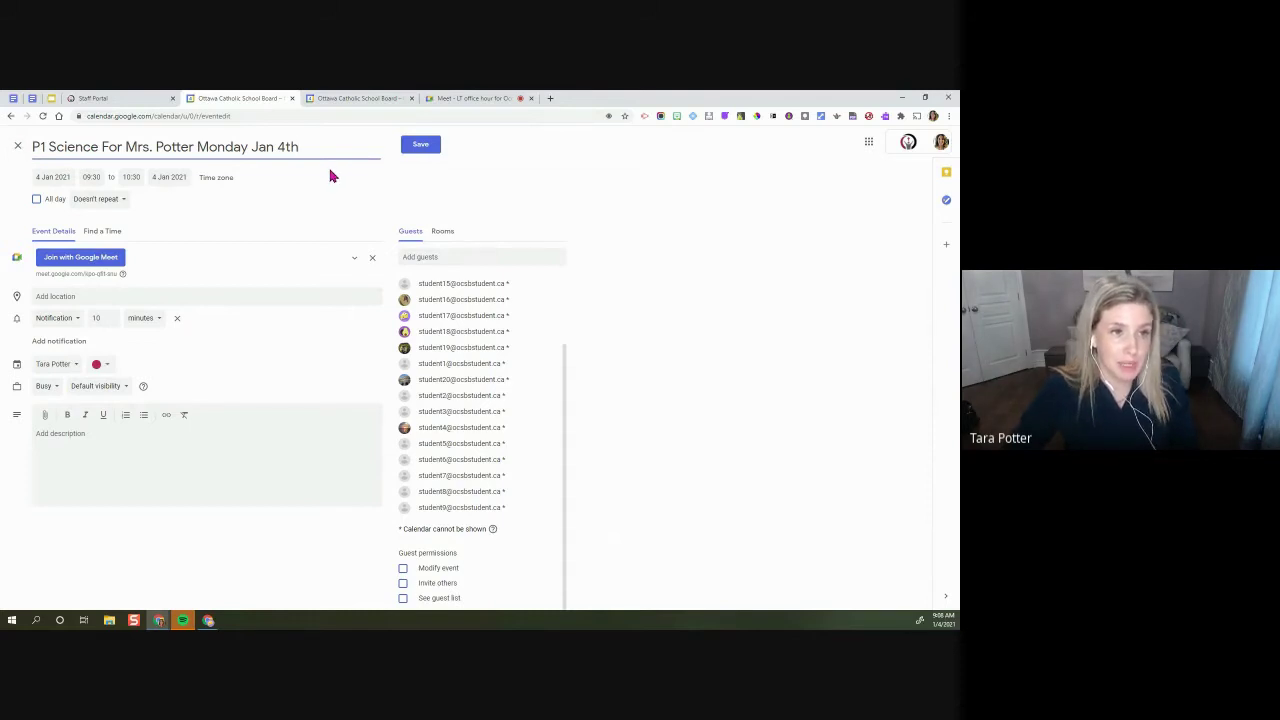
# - Set the event's start time to 09:00, ending at 10:00, and save it
pyautogui.click(89, 177)
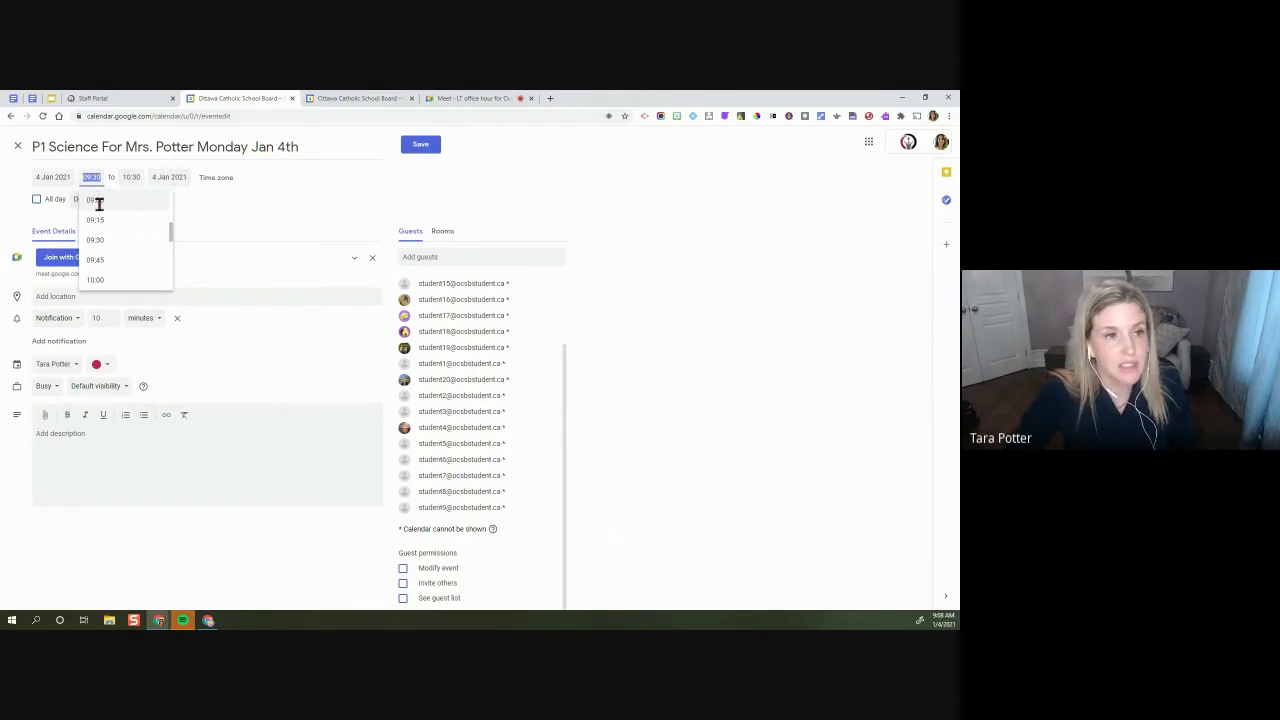
pyautogui.click(97, 201)
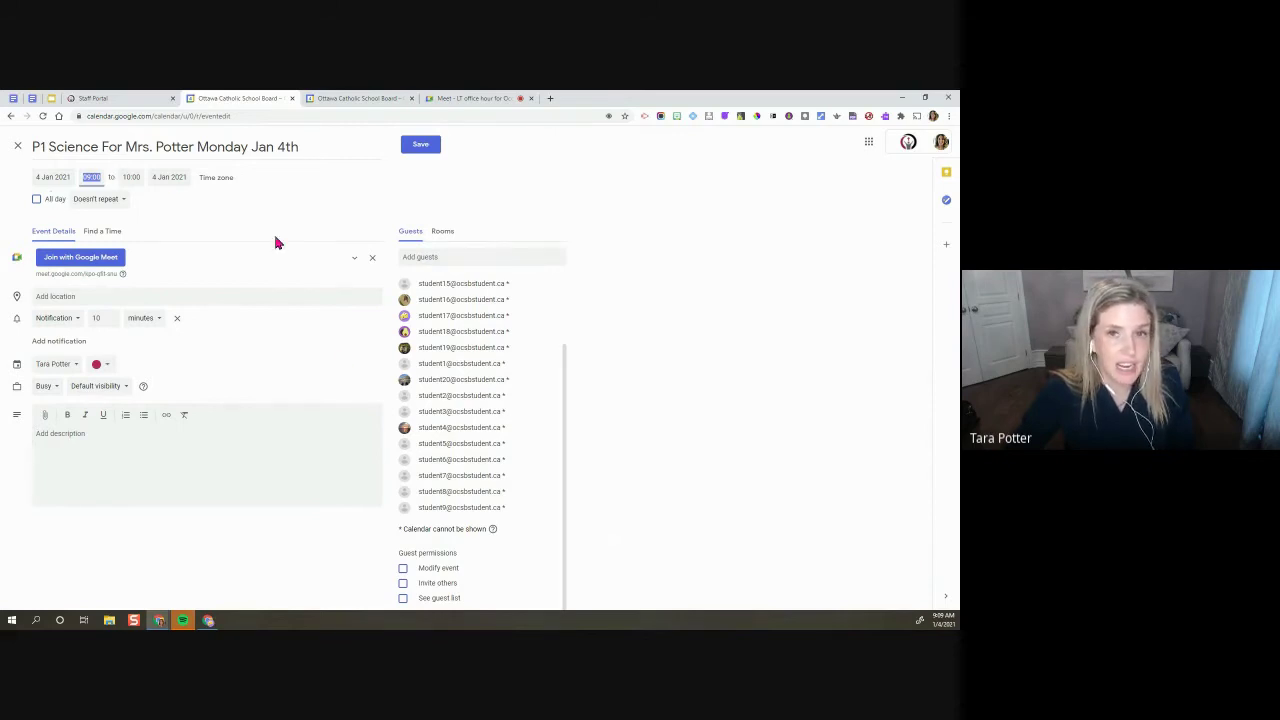
pyautogui.click(426, 149)
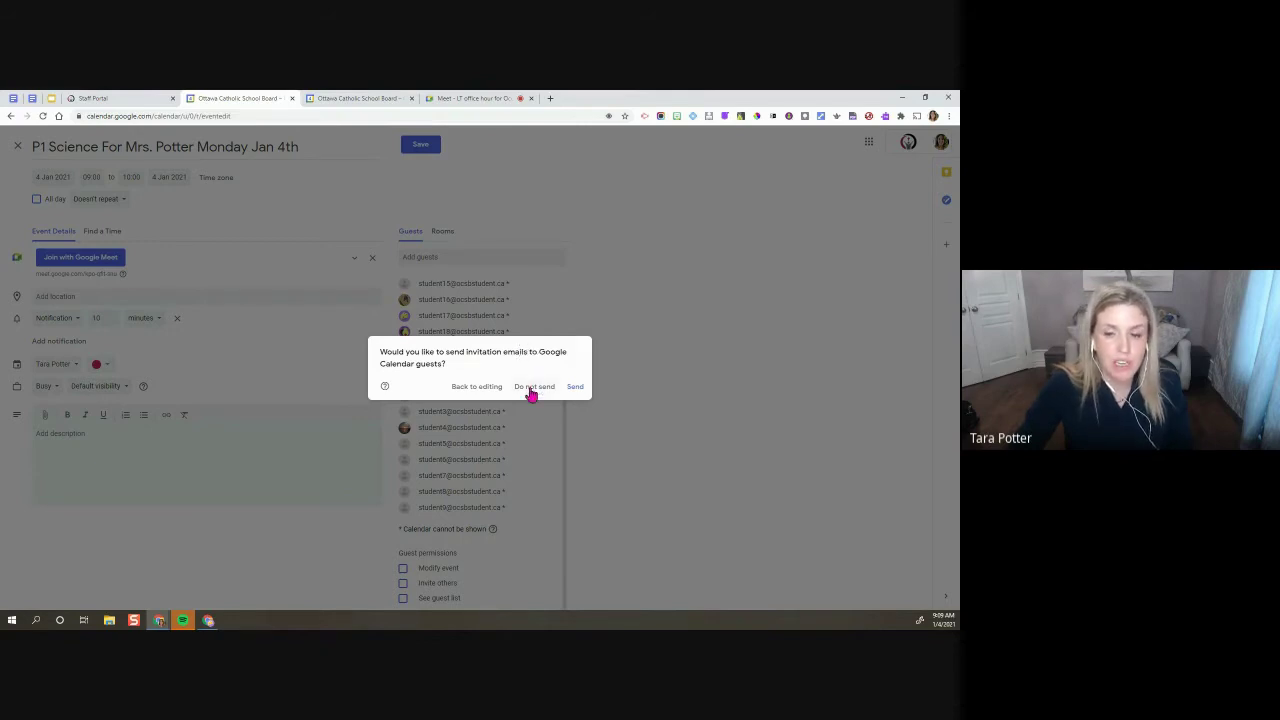
# - Save the event without sending invitation e-mails, keeping the external student guests invited
pyautogui.click(533, 387)
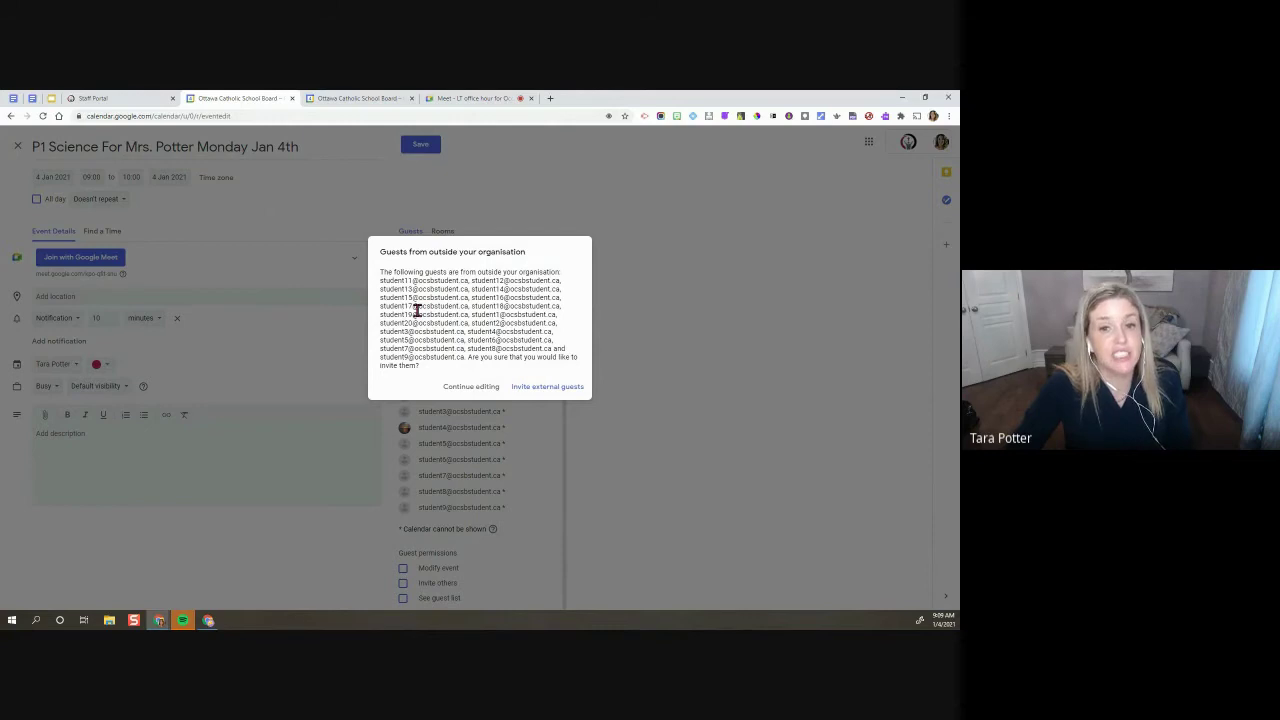
pyautogui.click(527, 390)
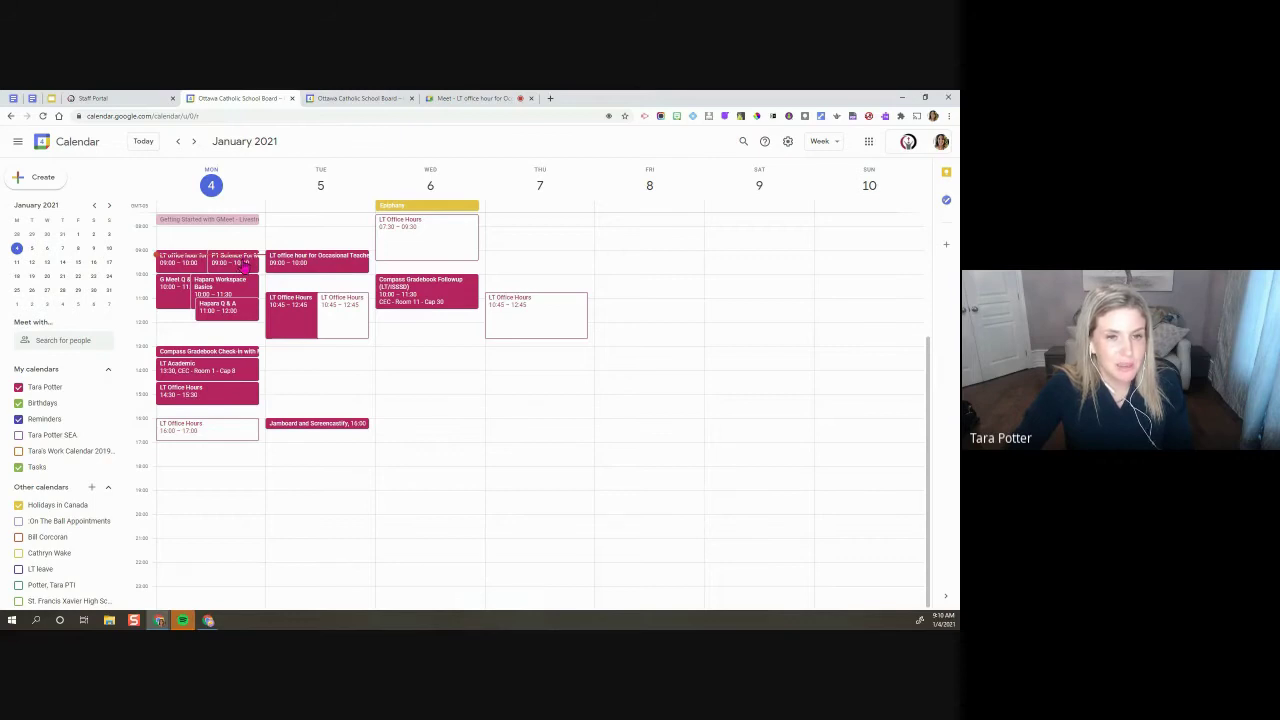
# - Open the P1 Science event and join its Meet call with microphone and camera off
pyautogui.click(244, 268)
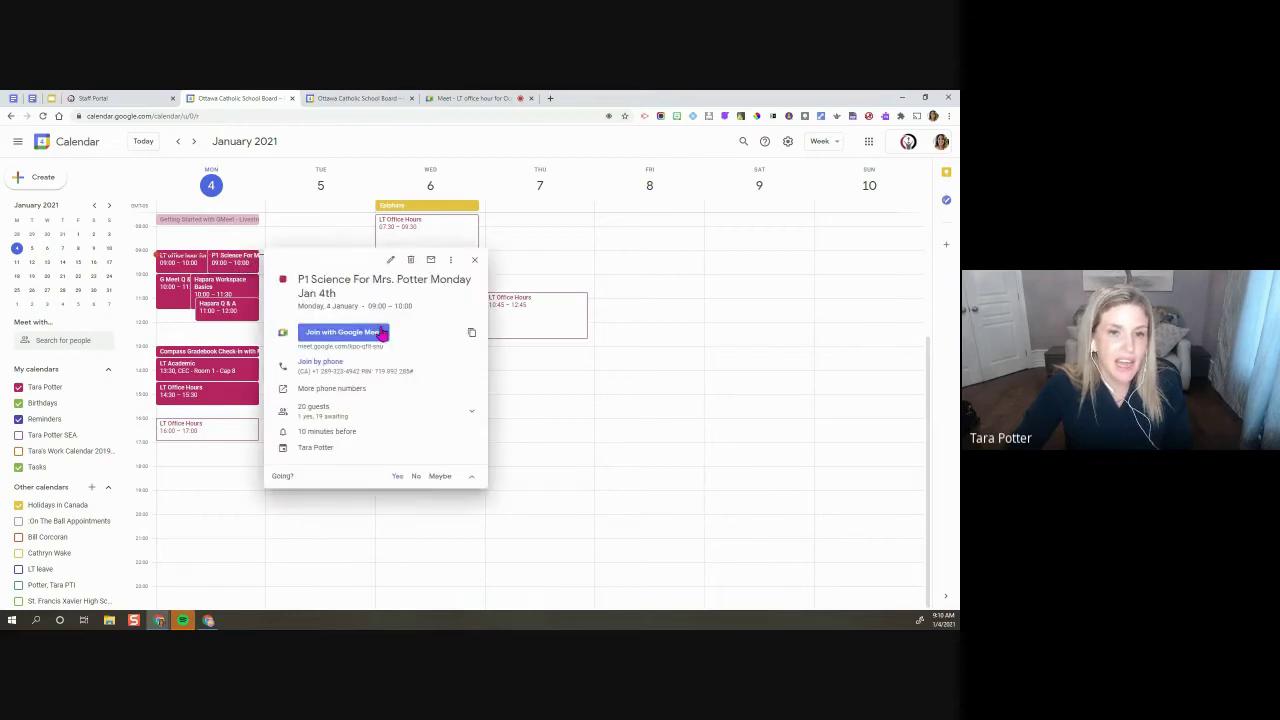
pyautogui.click(362, 338)
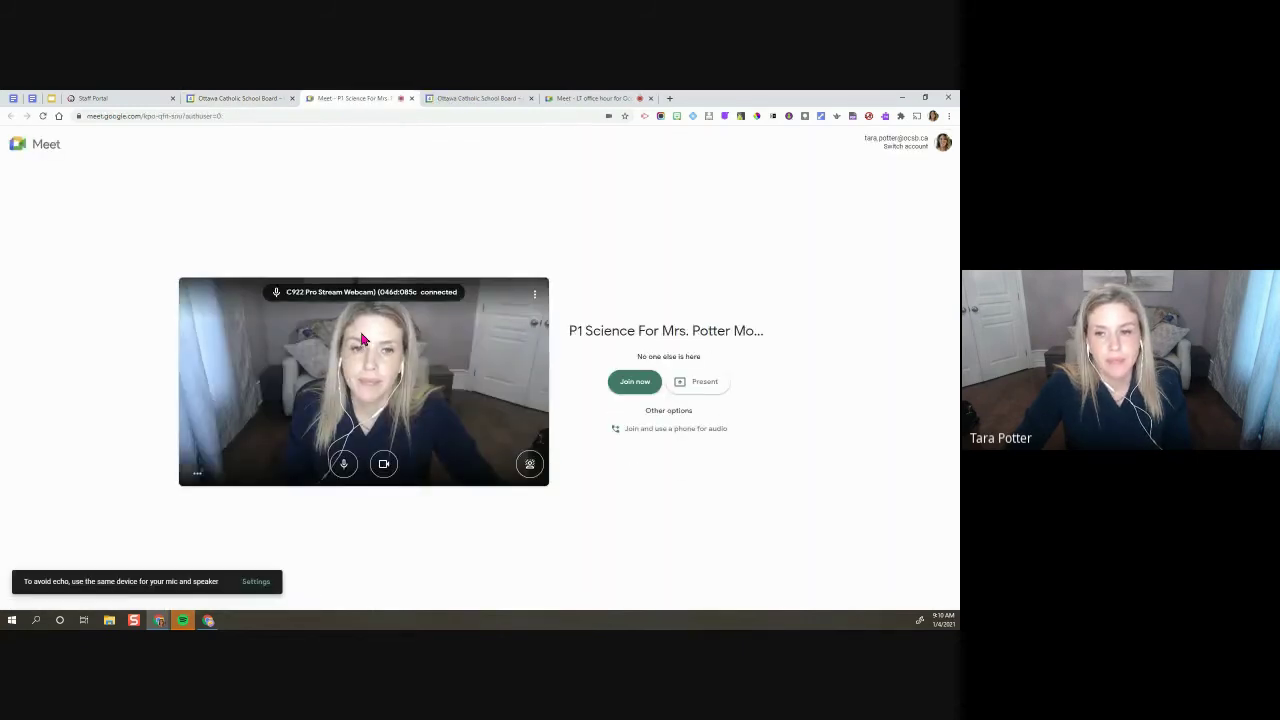
pyautogui.click(343, 463)
pyautogui.click(383, 463)
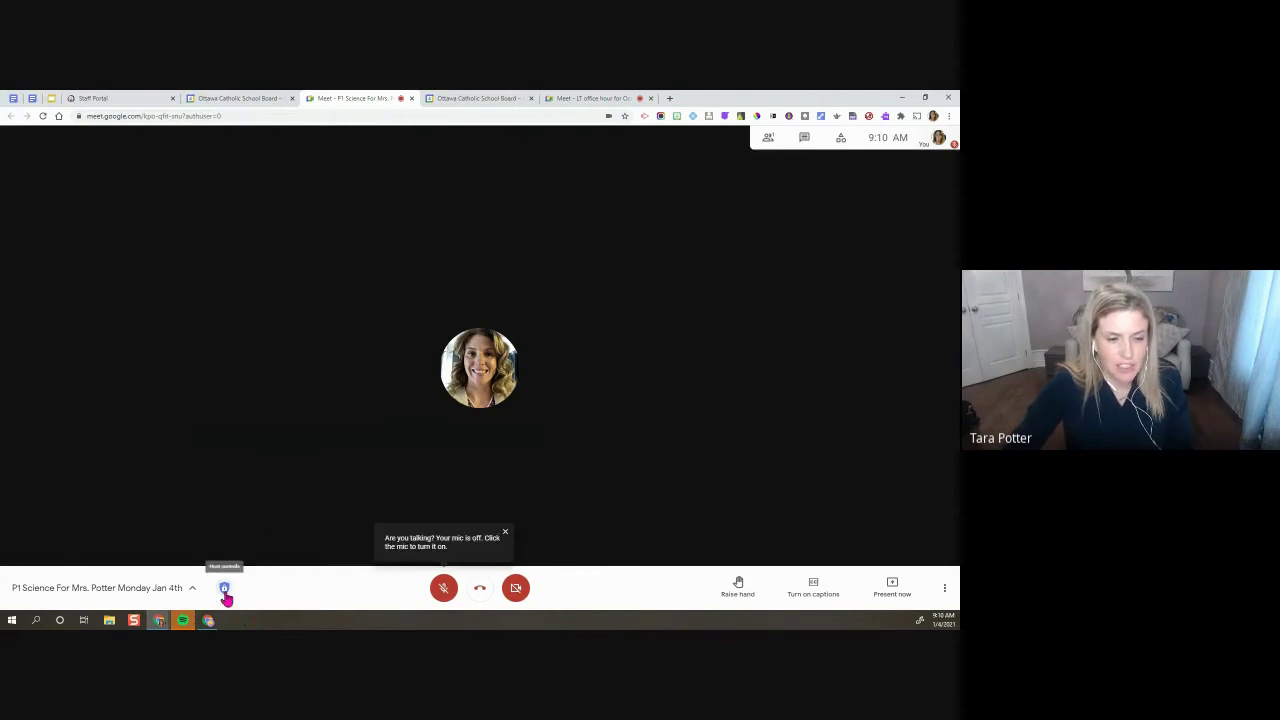
# - Switch off Quick access, participant screen sharing and chat messages in the meeting safety host controls
pyautogui.click(224, 590)
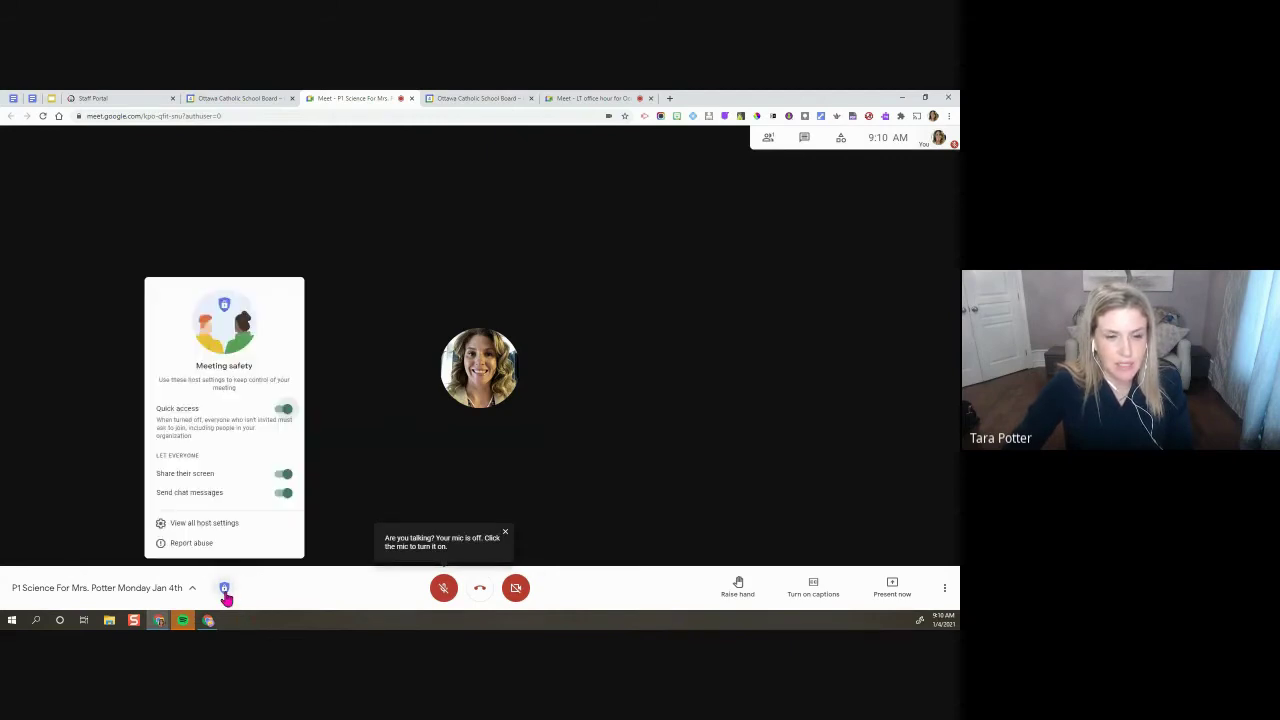
pyautogui.click(282, 416)
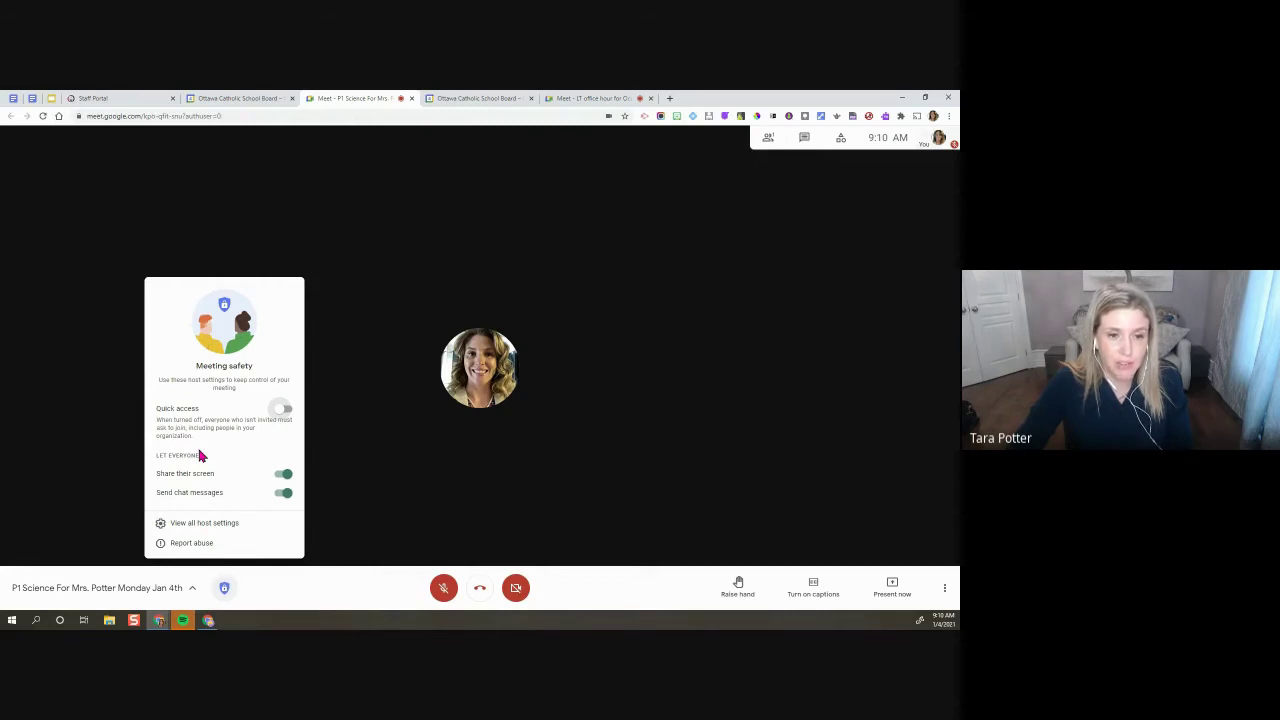
pyautogui.click(281, 477)
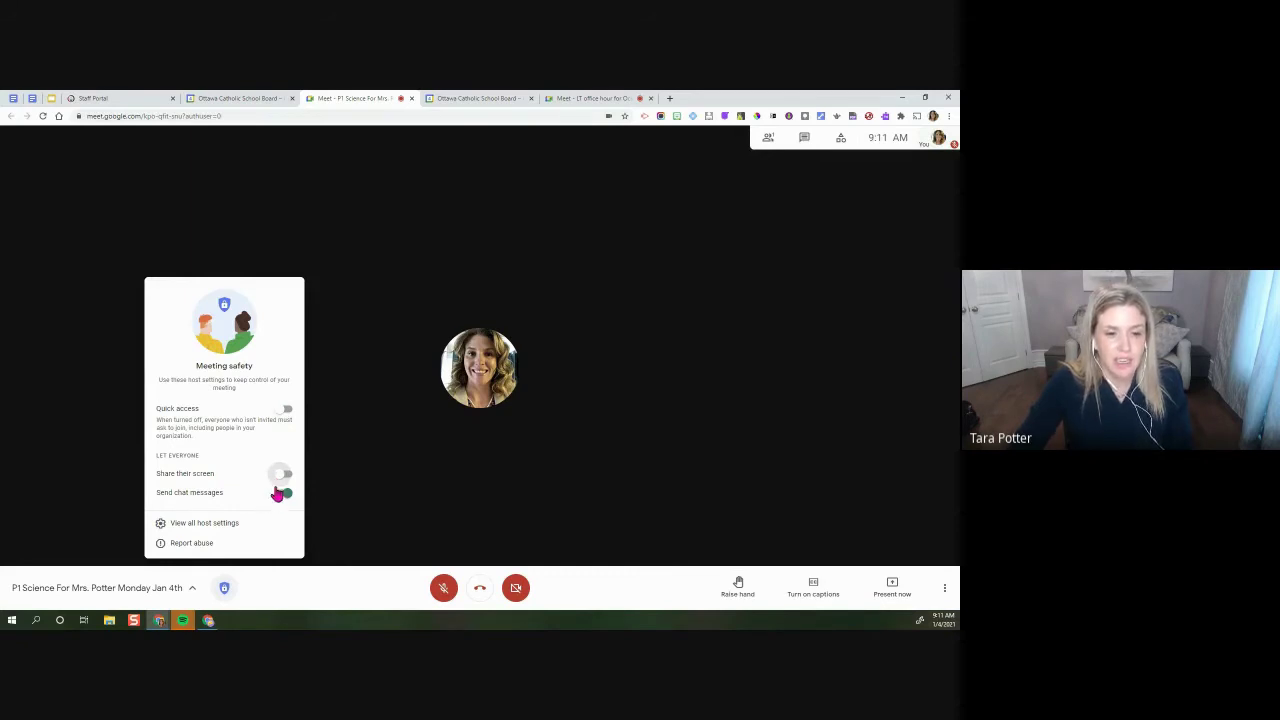
pyautogui.click(279, 500)
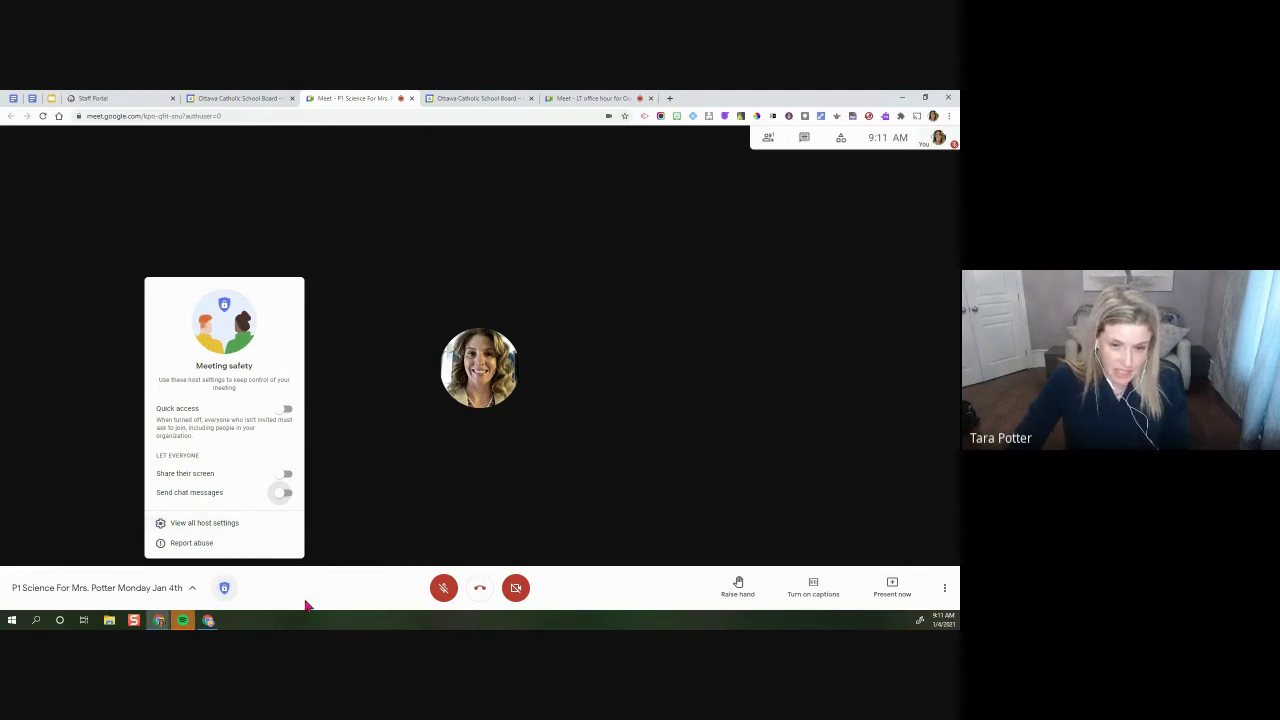
# - Leave the call and switch Chrome to the student test profile
pyautogui.click(480, 597)
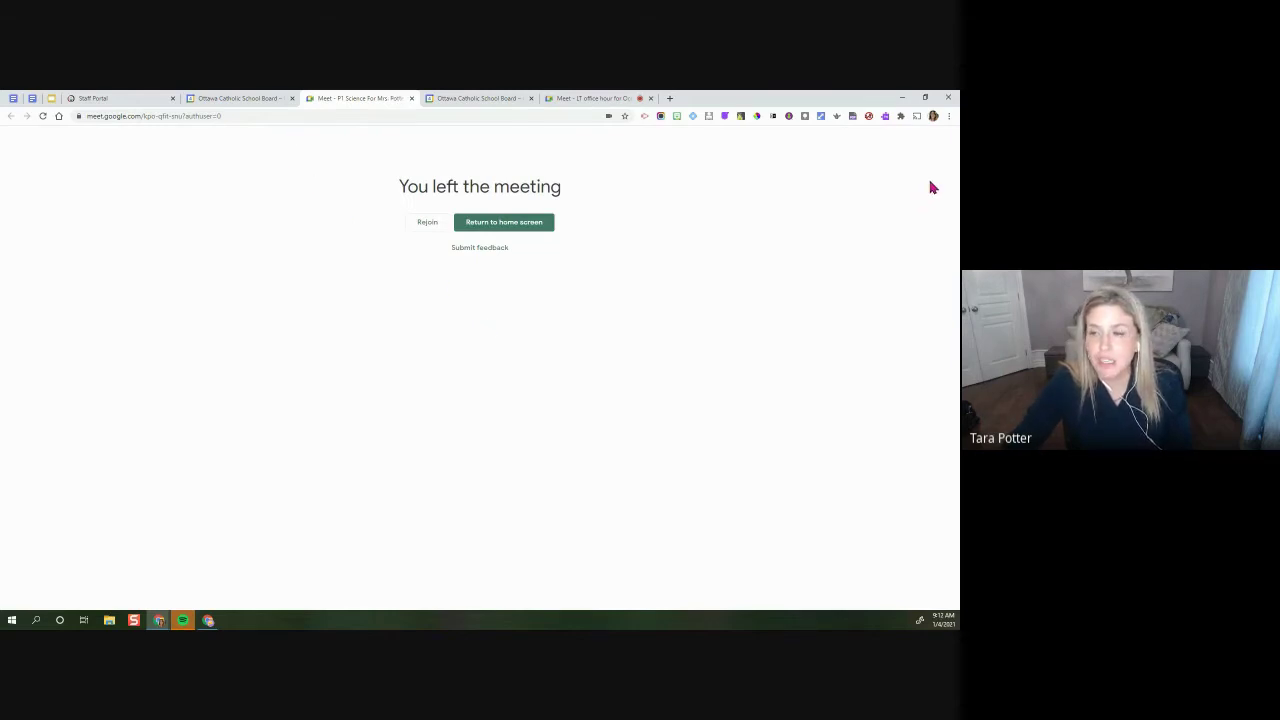
pyautogui.click(932, 116)
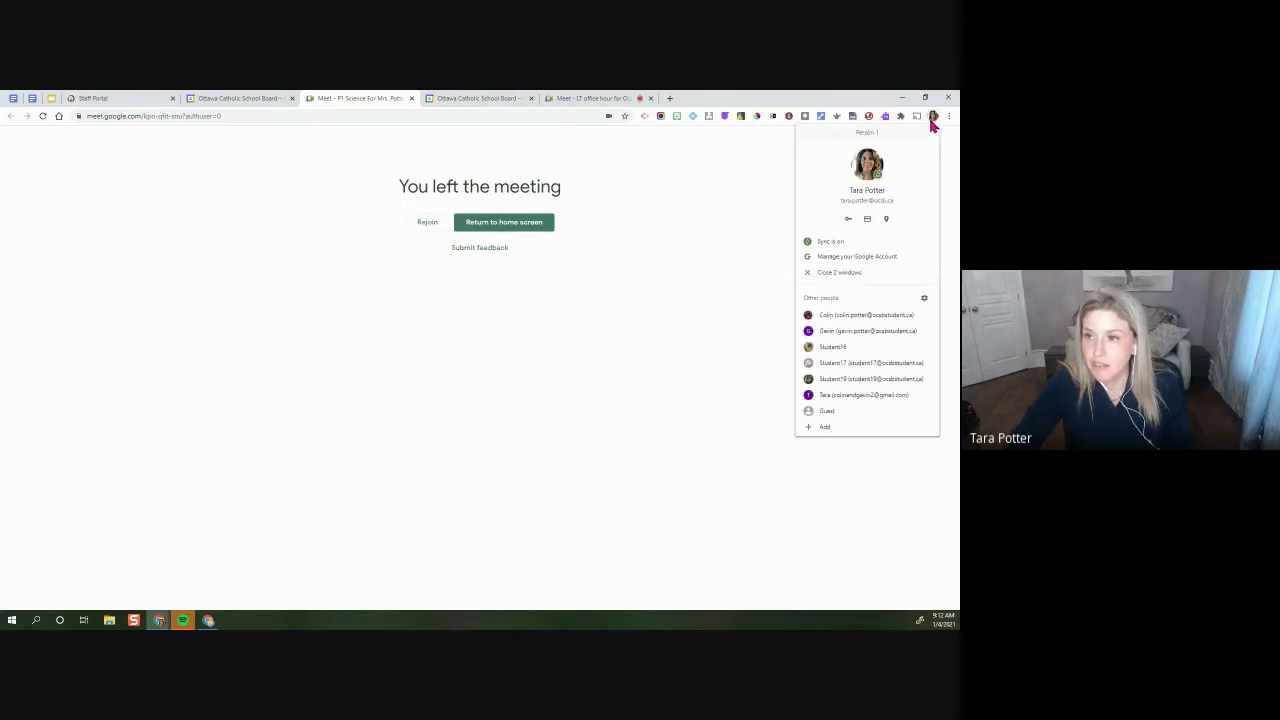
pyautogui.click(849, 365)
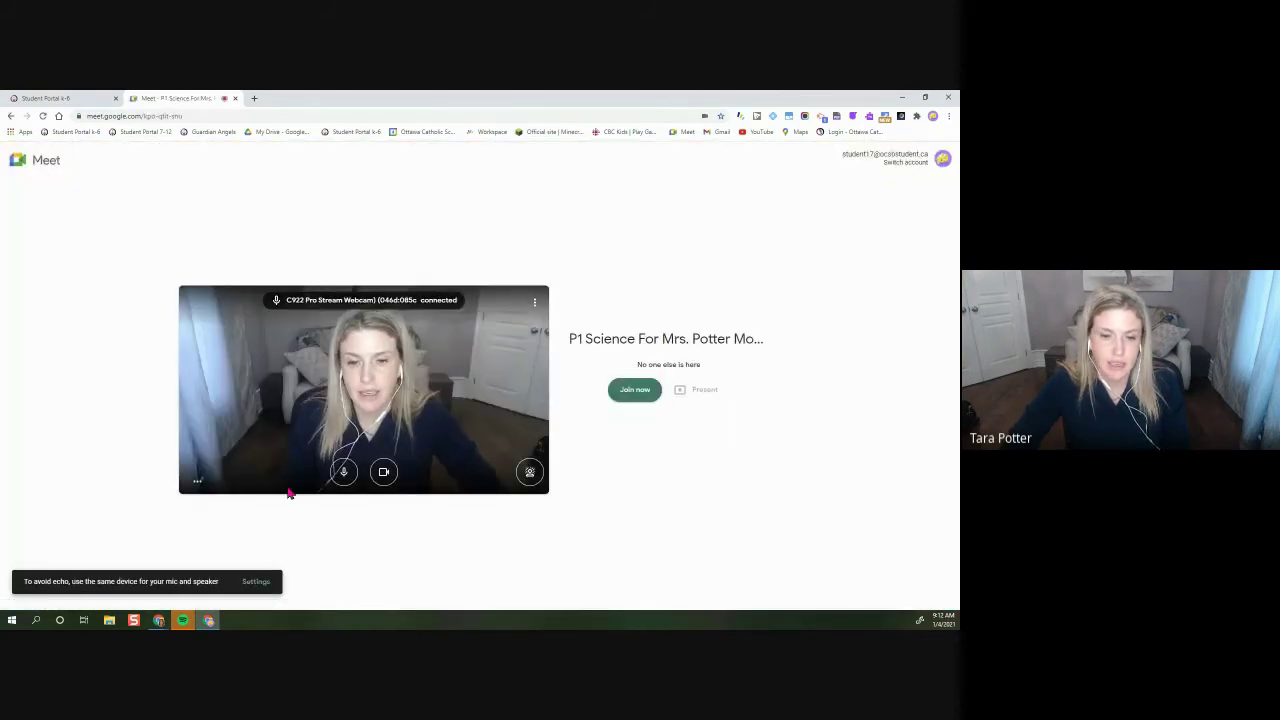
# - Join the P1 Science meeting as the student with microphone and camera off
pyautogui.click(343, 471)
pyautogui.click(384, 471)
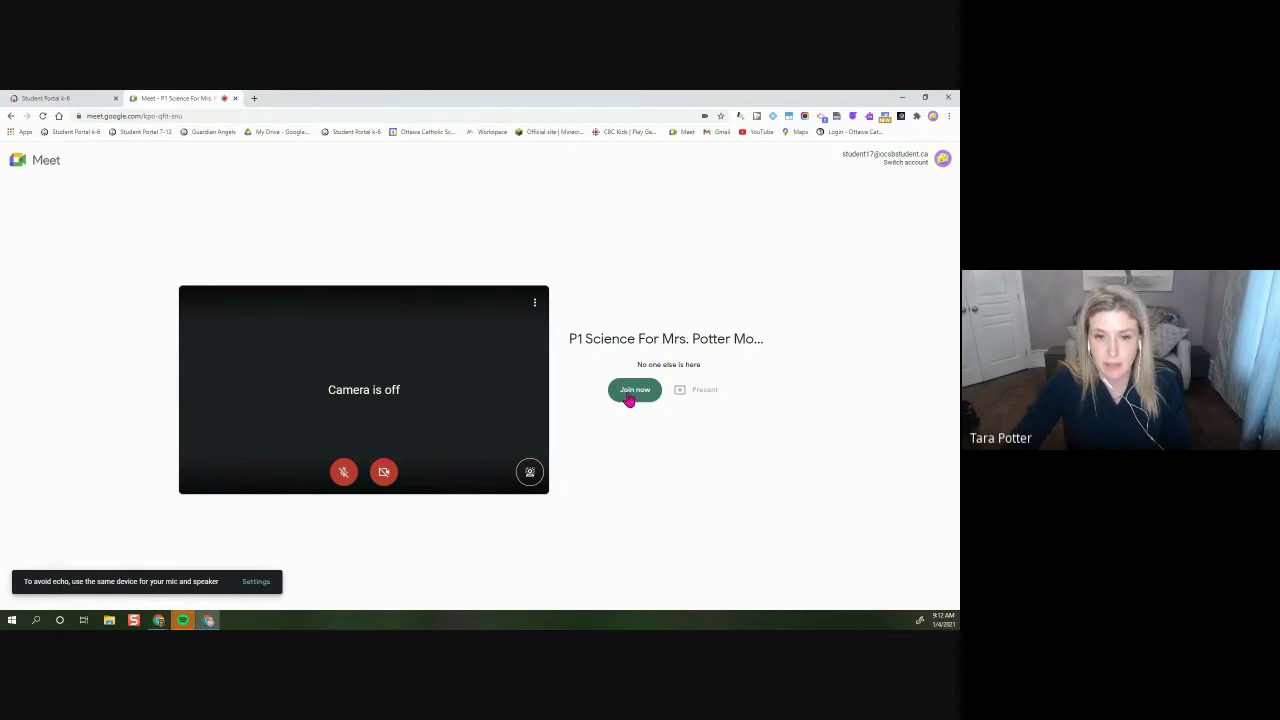
pyautogui.click(629, 395)
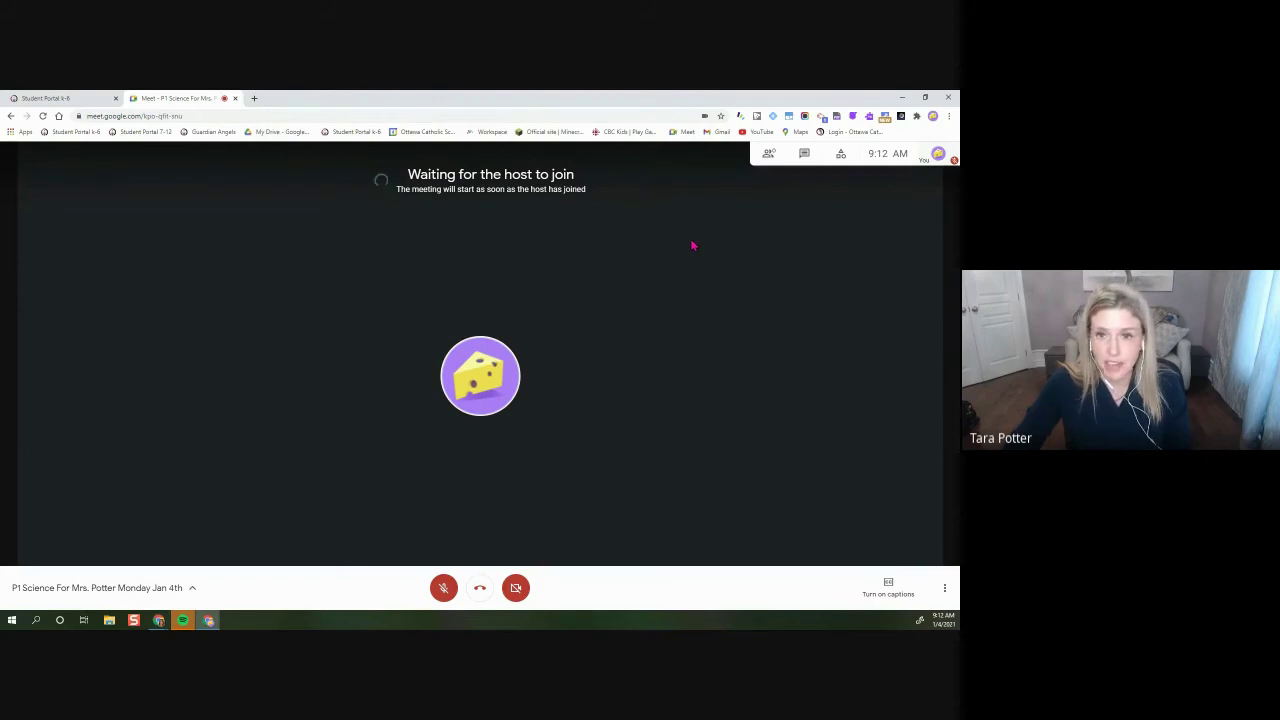
# - Switch back to the teacher profile and rejoin the P1 Science call from Calendar with mic and camera off
pyautogui.click(932, 116)
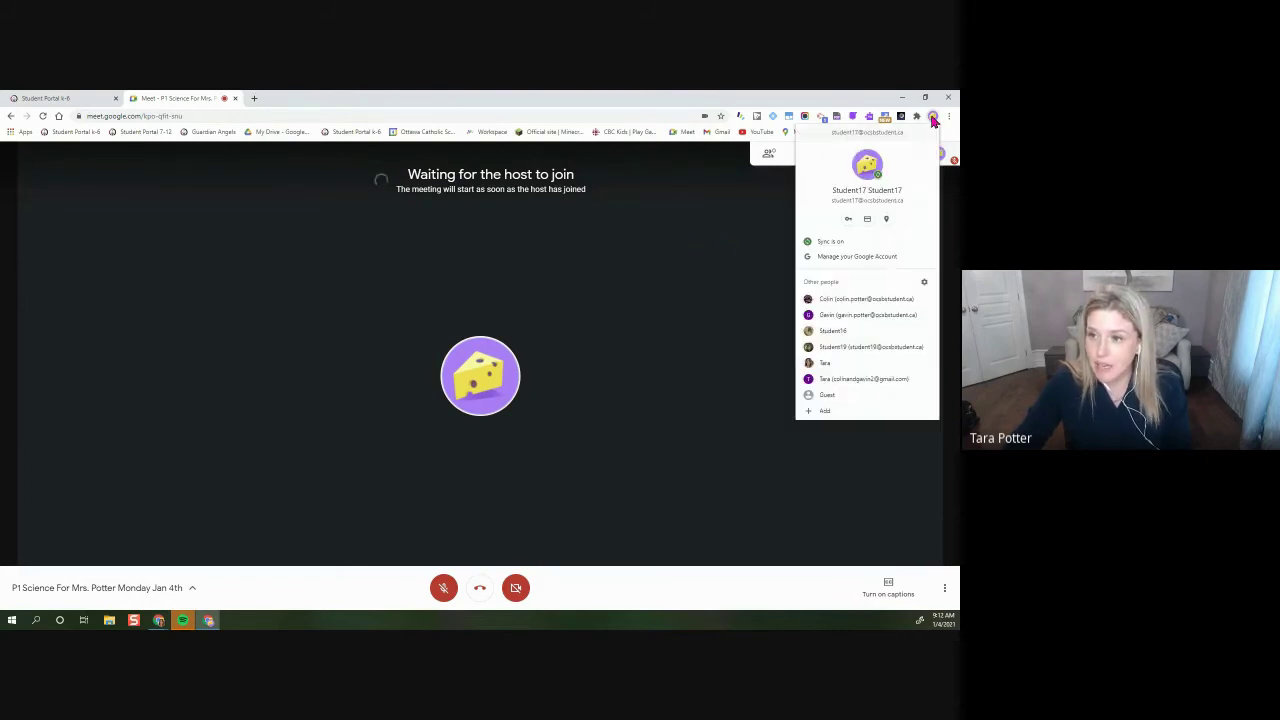
pyautogui.click(842, 364)
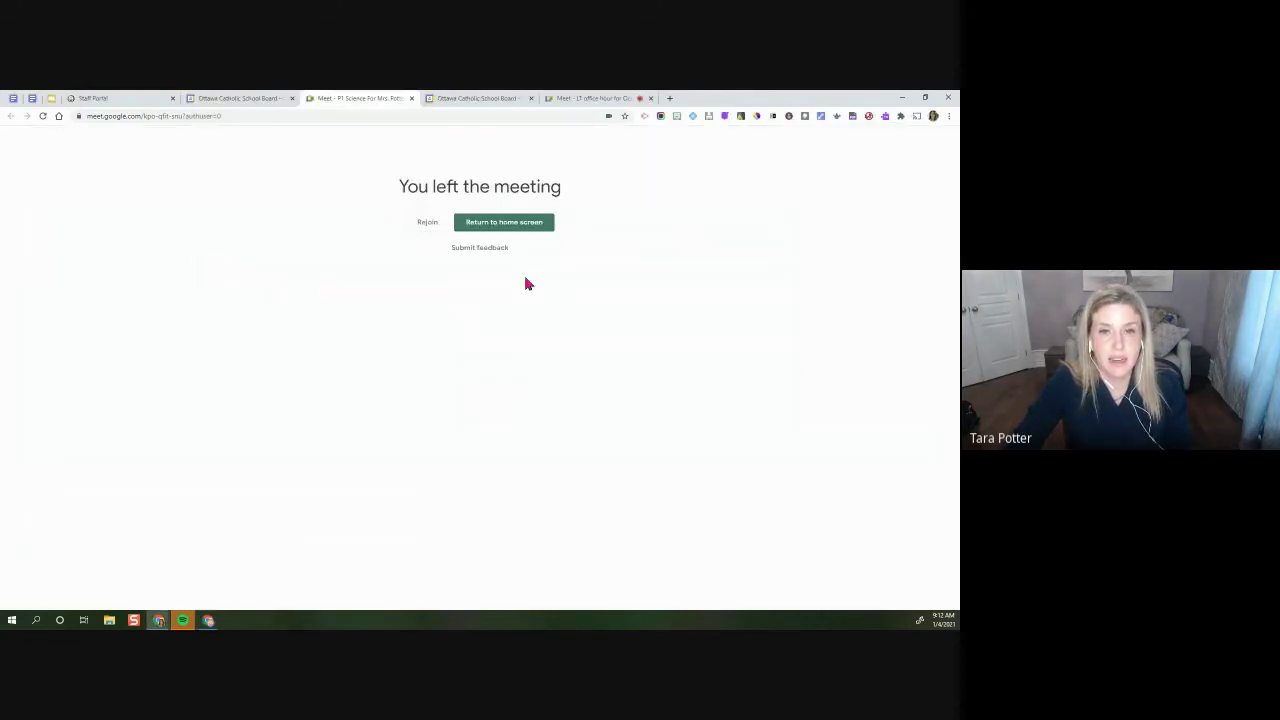
pyautogui.click(238, 98)
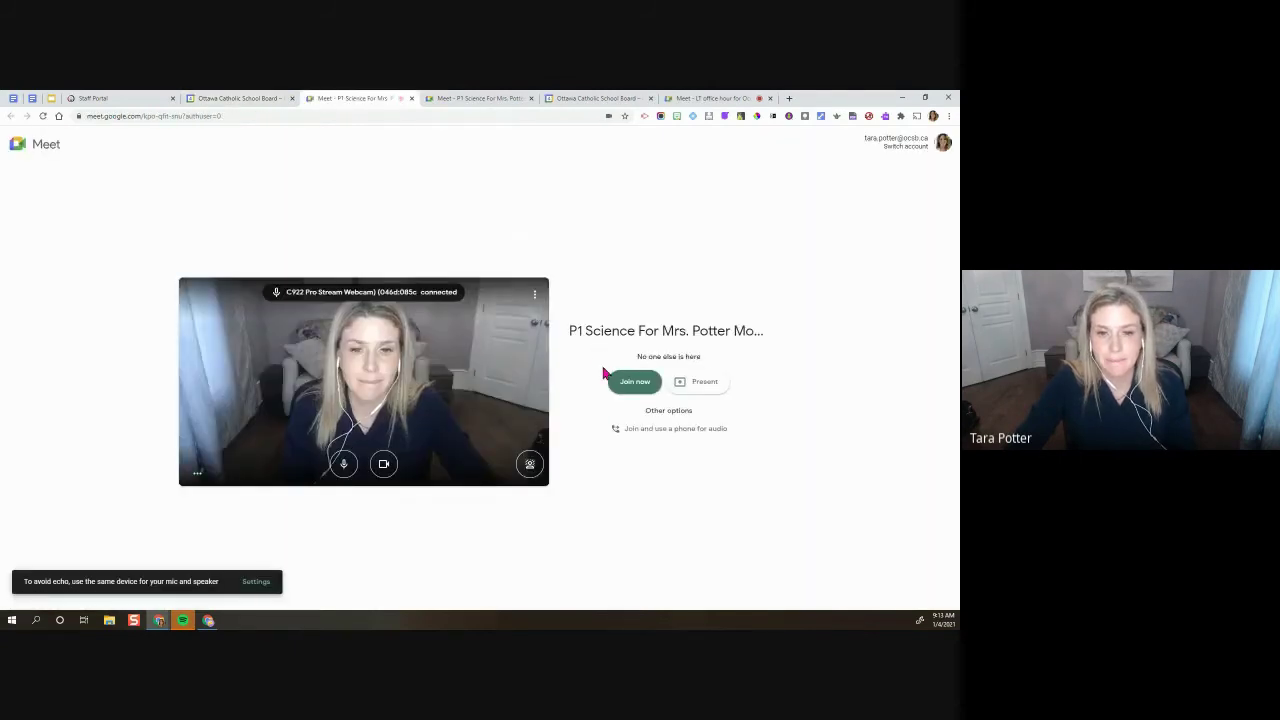
pyautogui.click(343, 464)
pyautogui.click(385, 466)
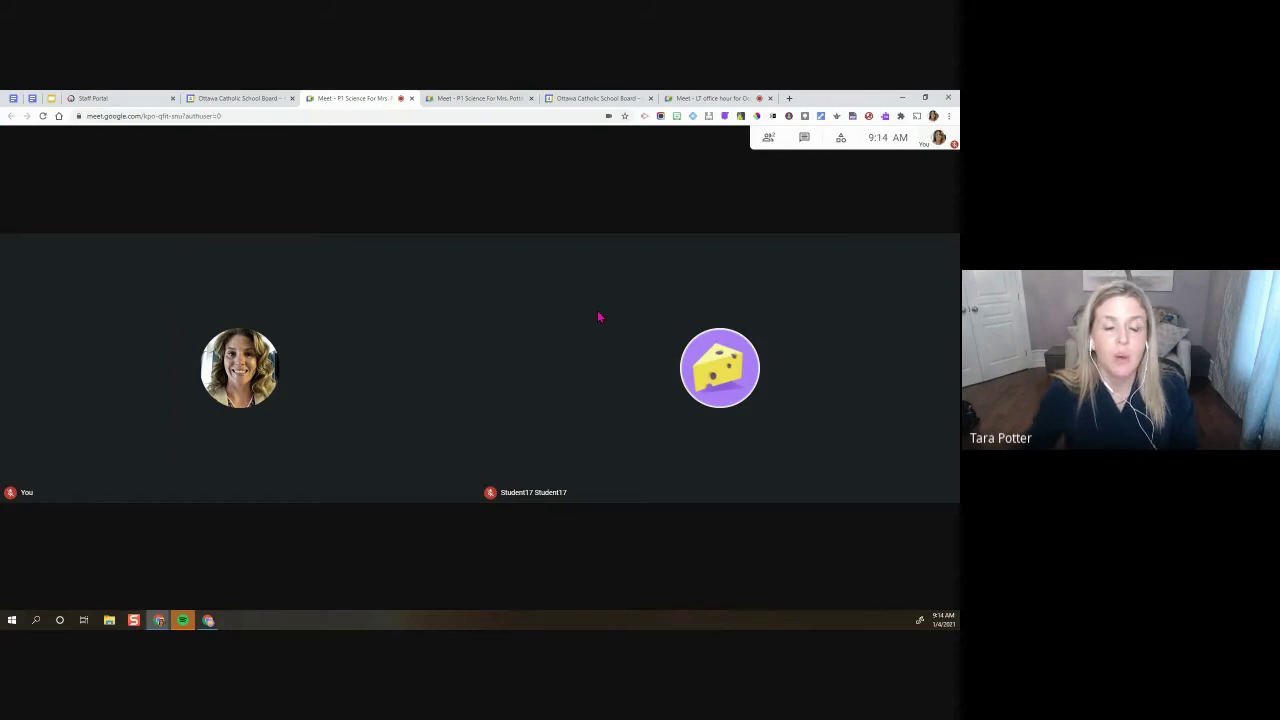
pyautogui.click(220, 97)
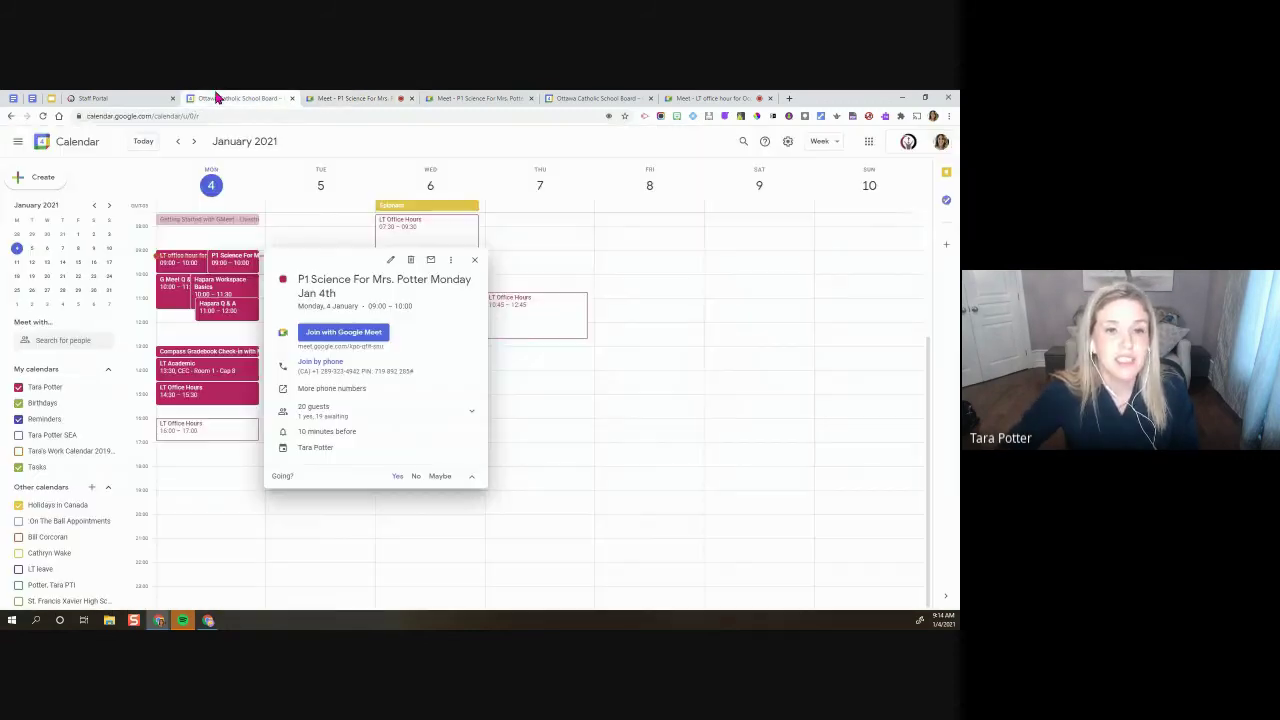
pyautogui.click(390, 262)
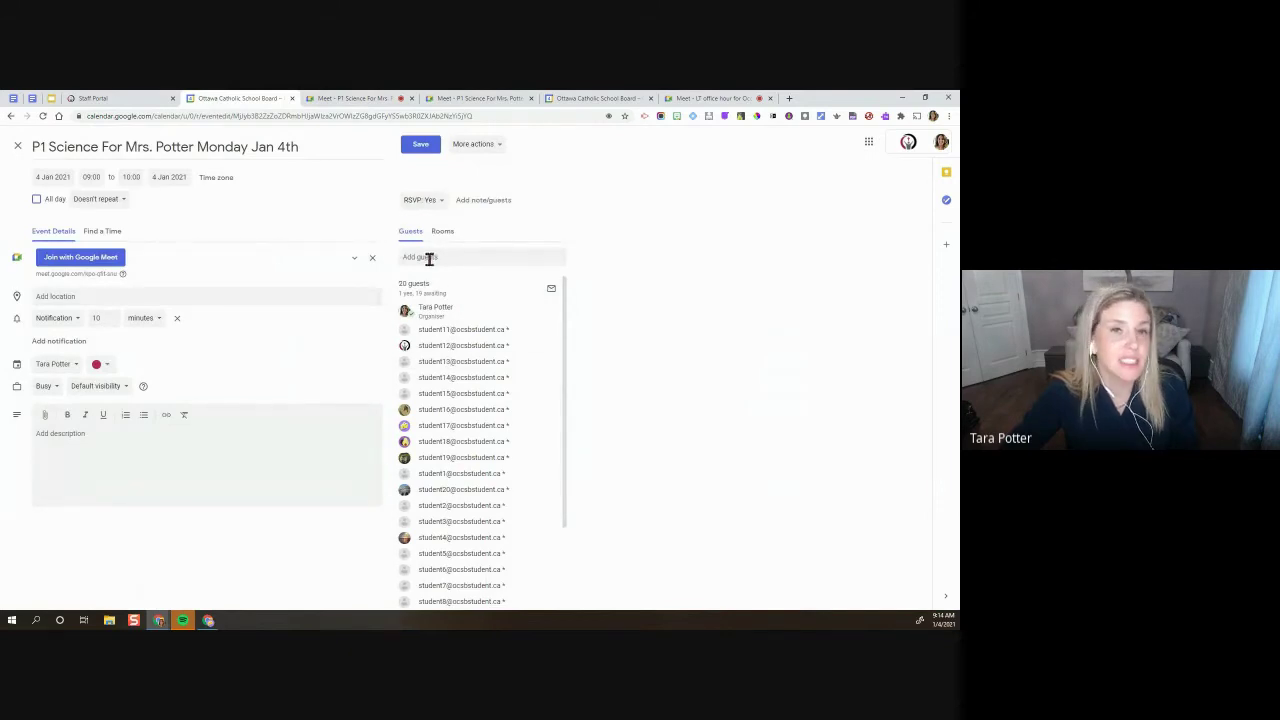
pyautogui.click(318, 97)
pyautogui.moveTo(528, 447)
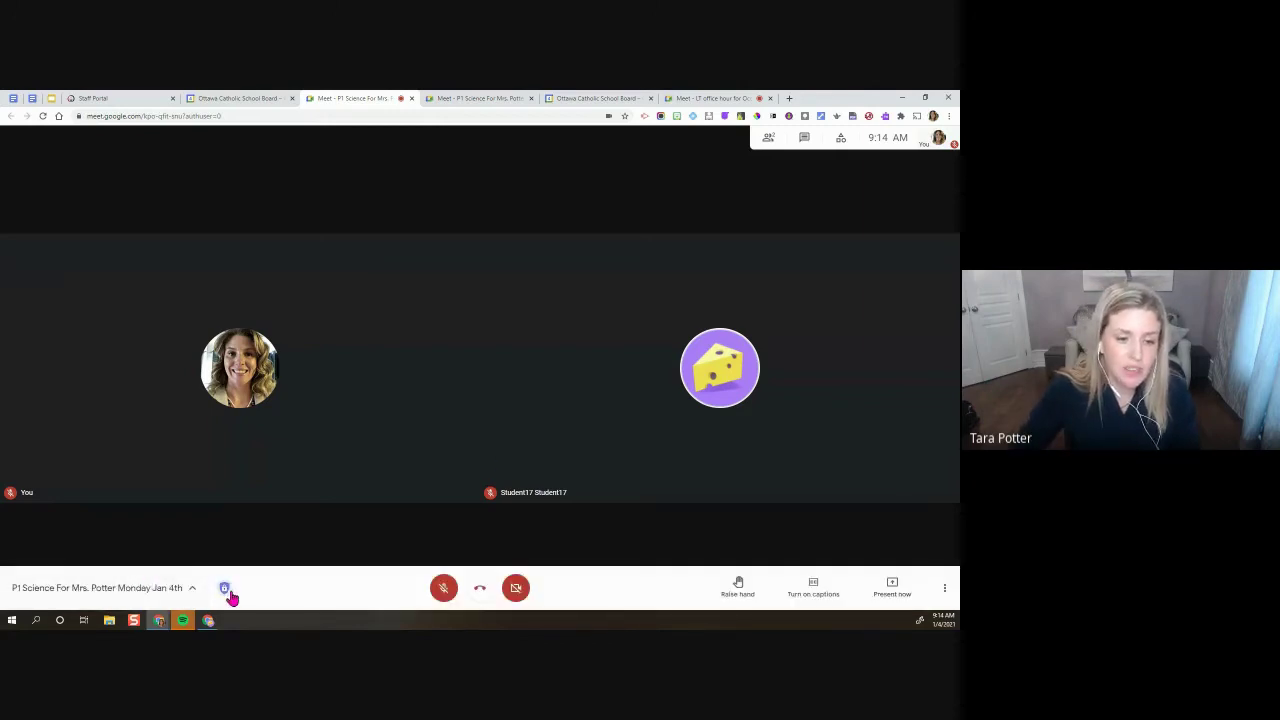
pyautogui.click(226, 589)
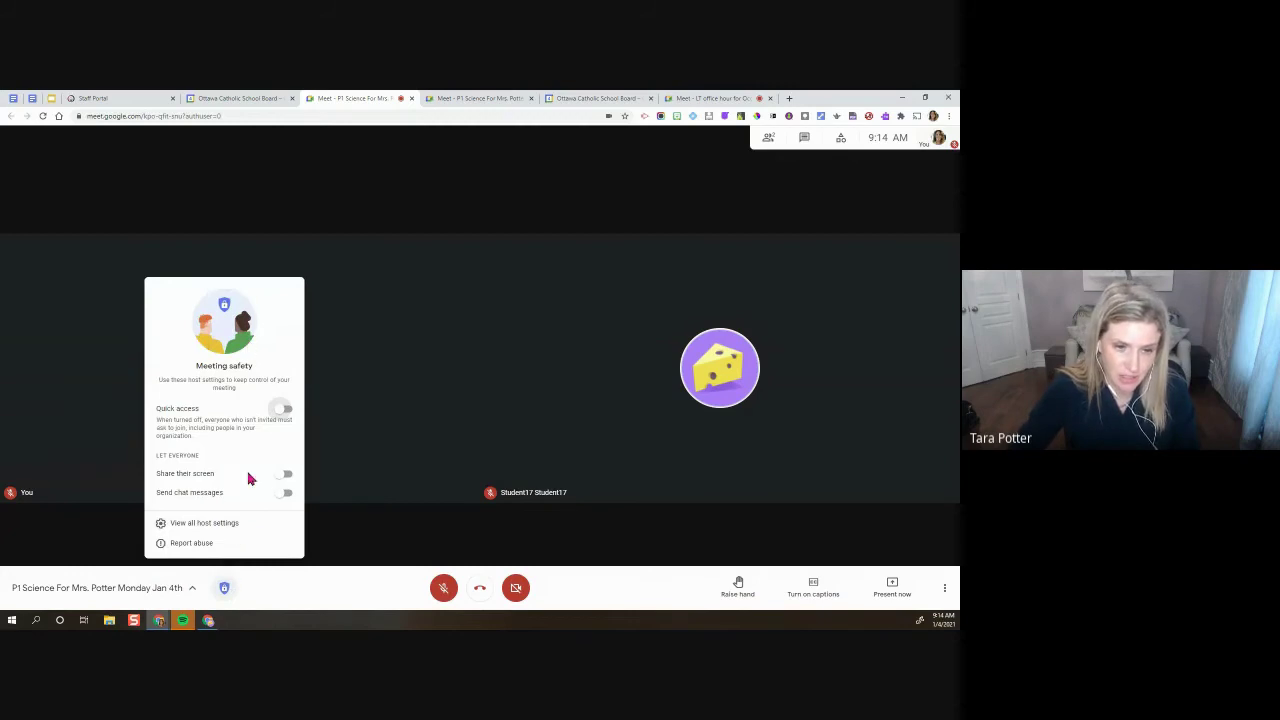
pyautogui.click(377, 549)
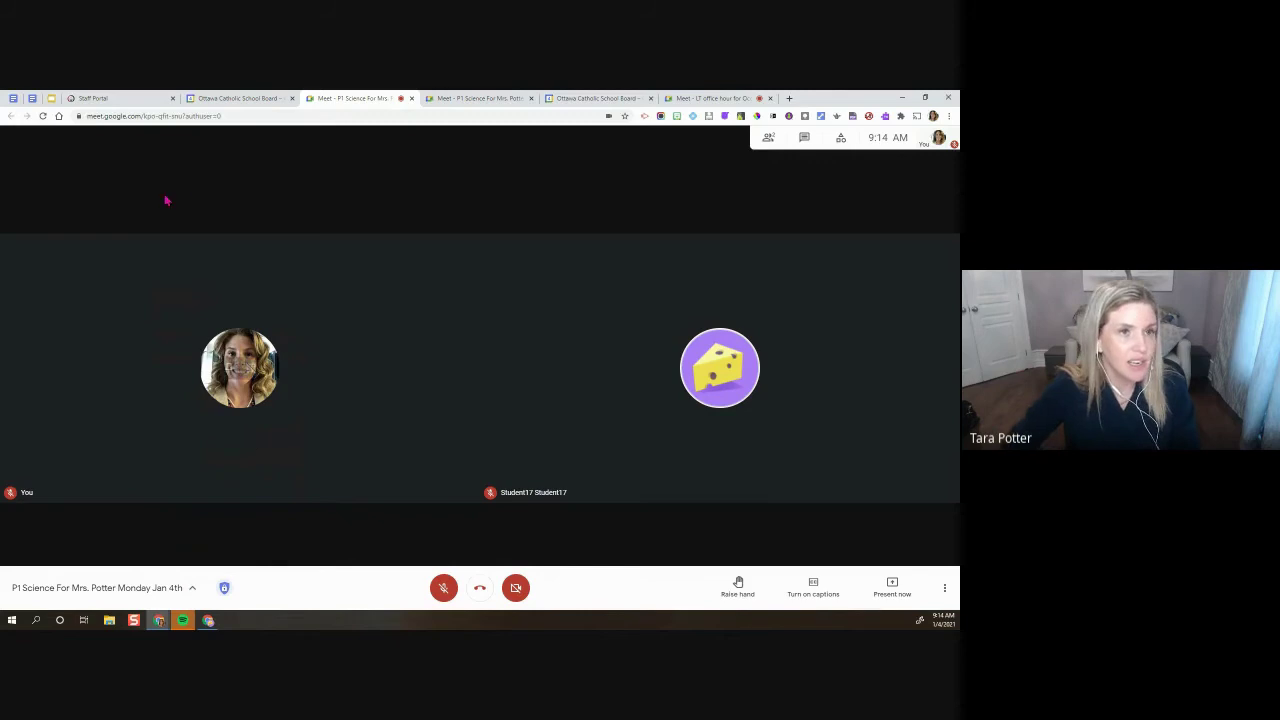
# - Advance the slideshow past Important Points to slide 9, 'Getting Started'
pyautogui.click(52, 100)
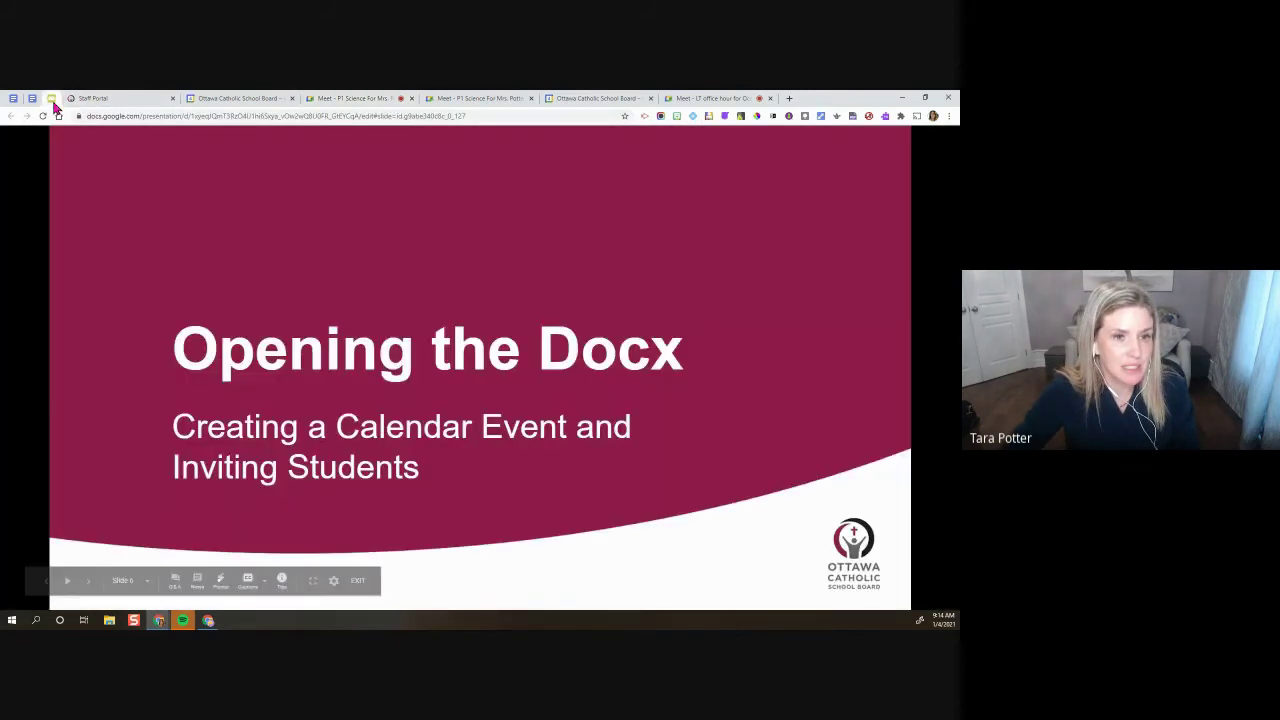
pyautogui.click(88, 582)
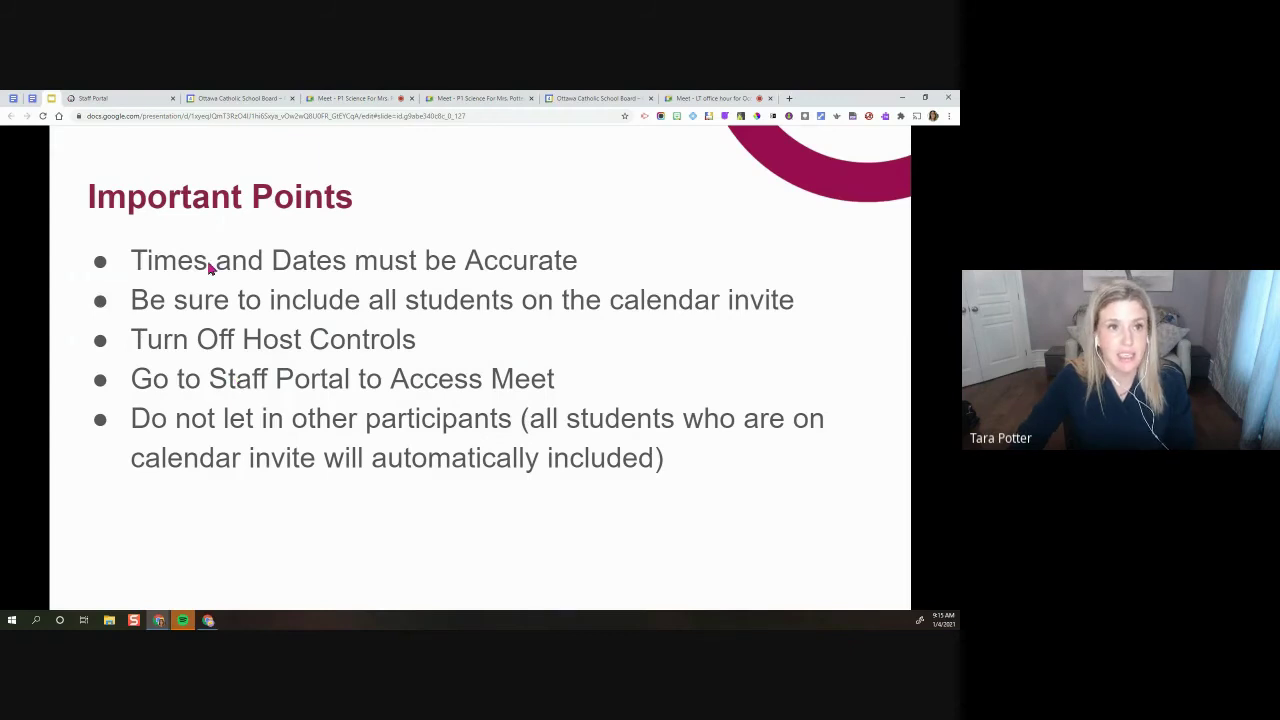
pyautogui.click(108, 98)
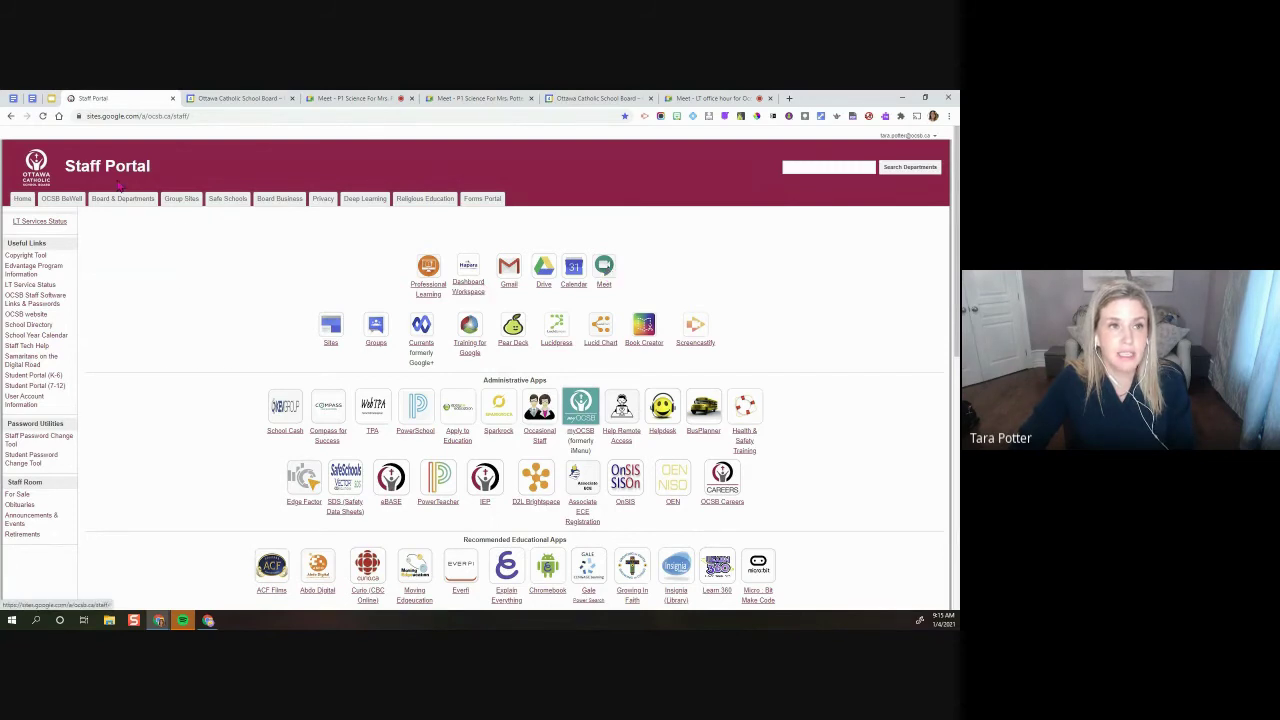
pyautogui.click(51, 98)
pyautogui.moveTo(114, 564)
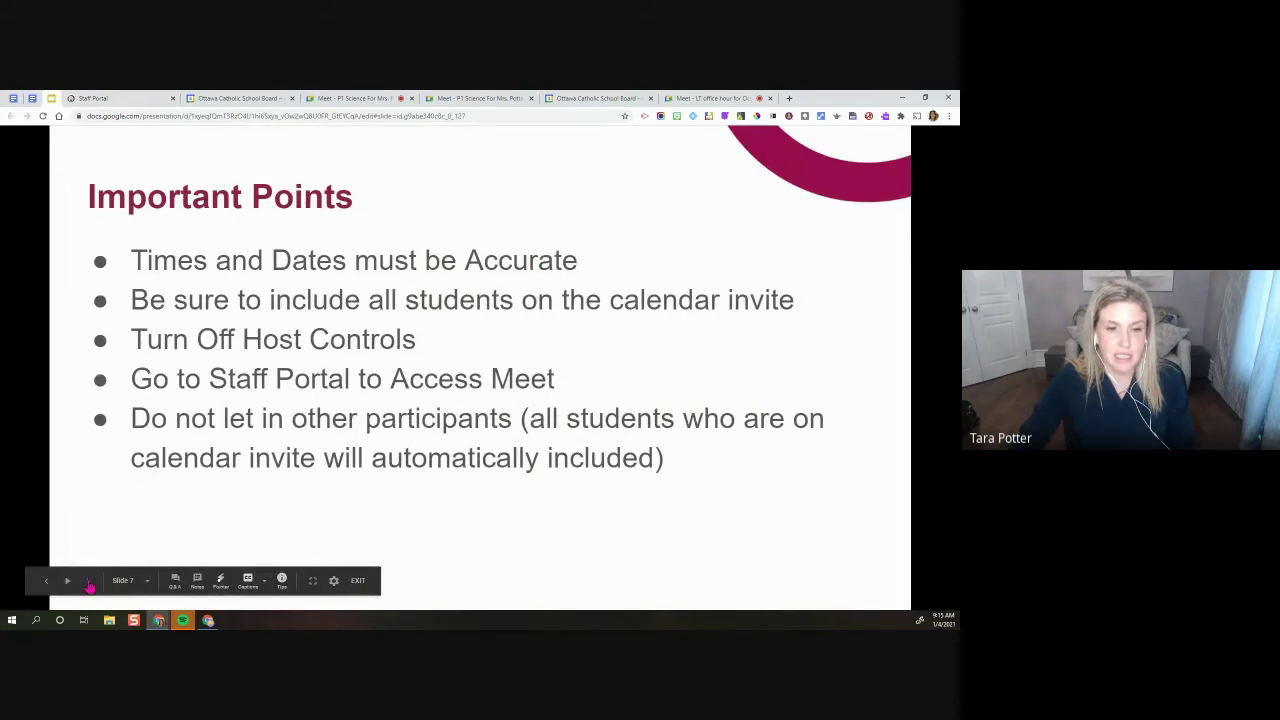
pyautogui.click(89, 584)
pyautogui.click(89, 584)
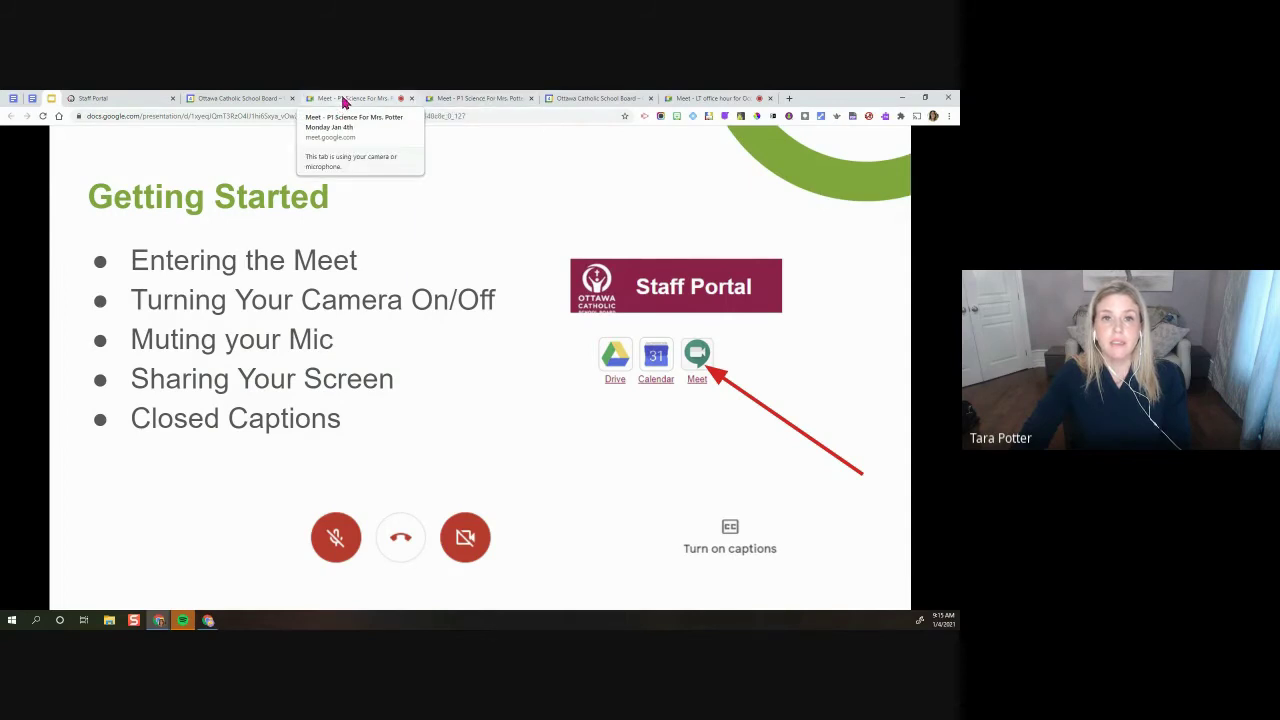
# - Return to the P1 Science call, glance at the safety settings, and briefly turn the camera on and back off
pyautogui.click(345, 100)
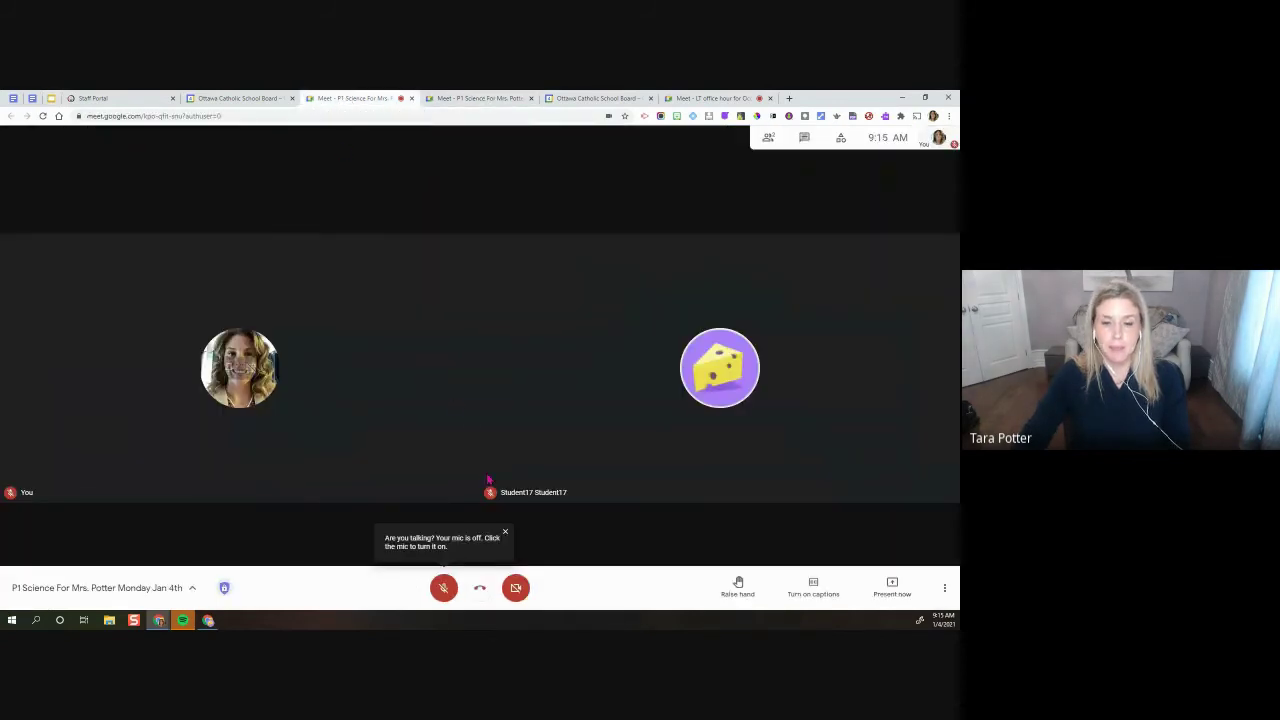
pyautogui.click(224, 588)
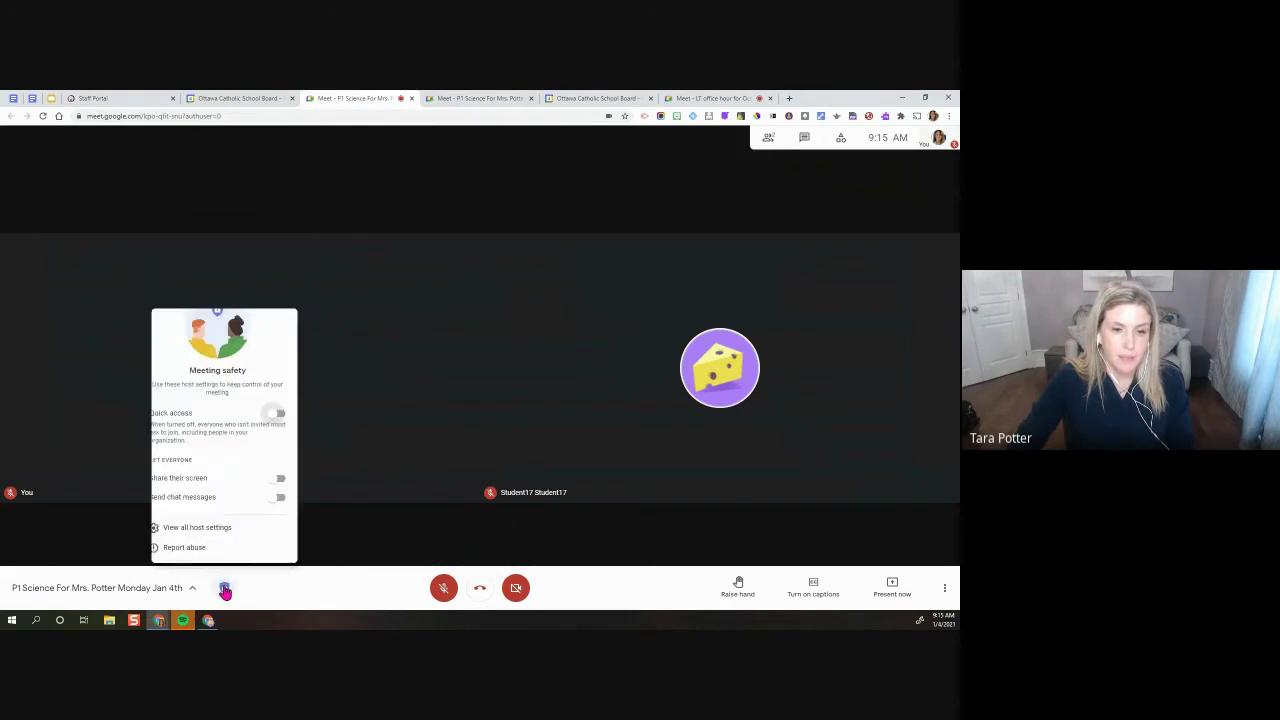
pyautogui.click(377, 471)
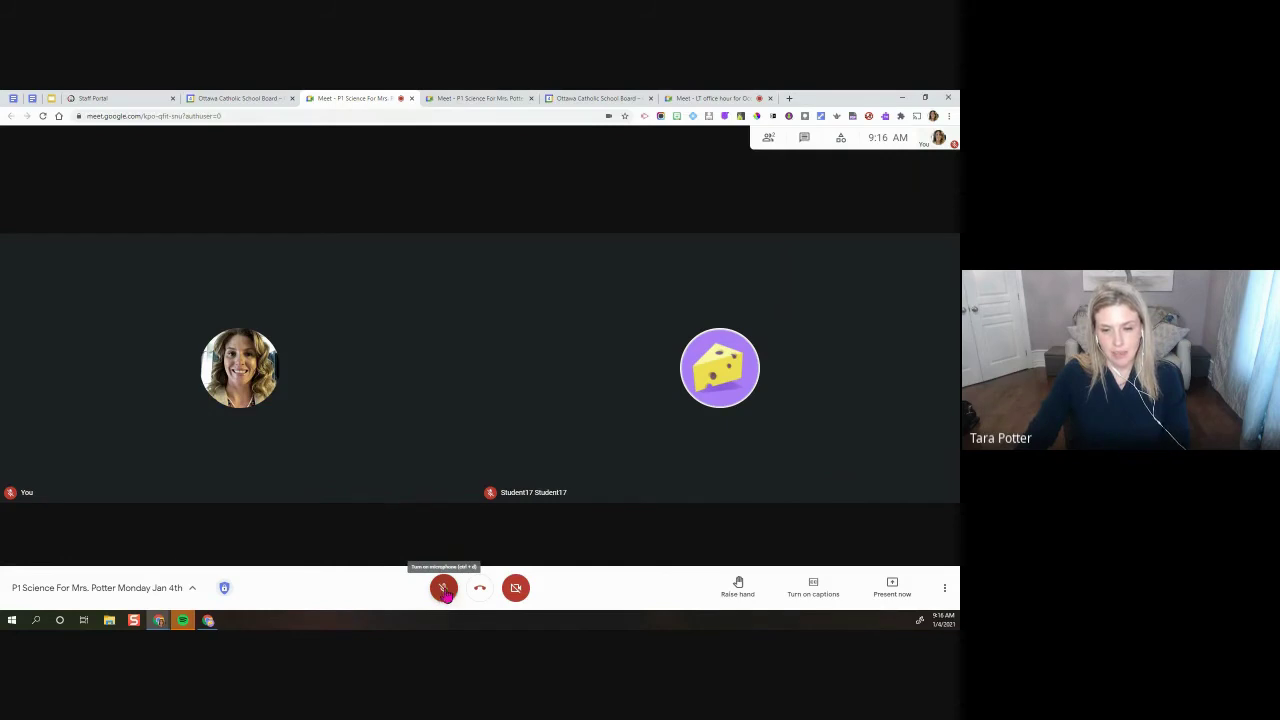
pyautogui.click(516, 590)
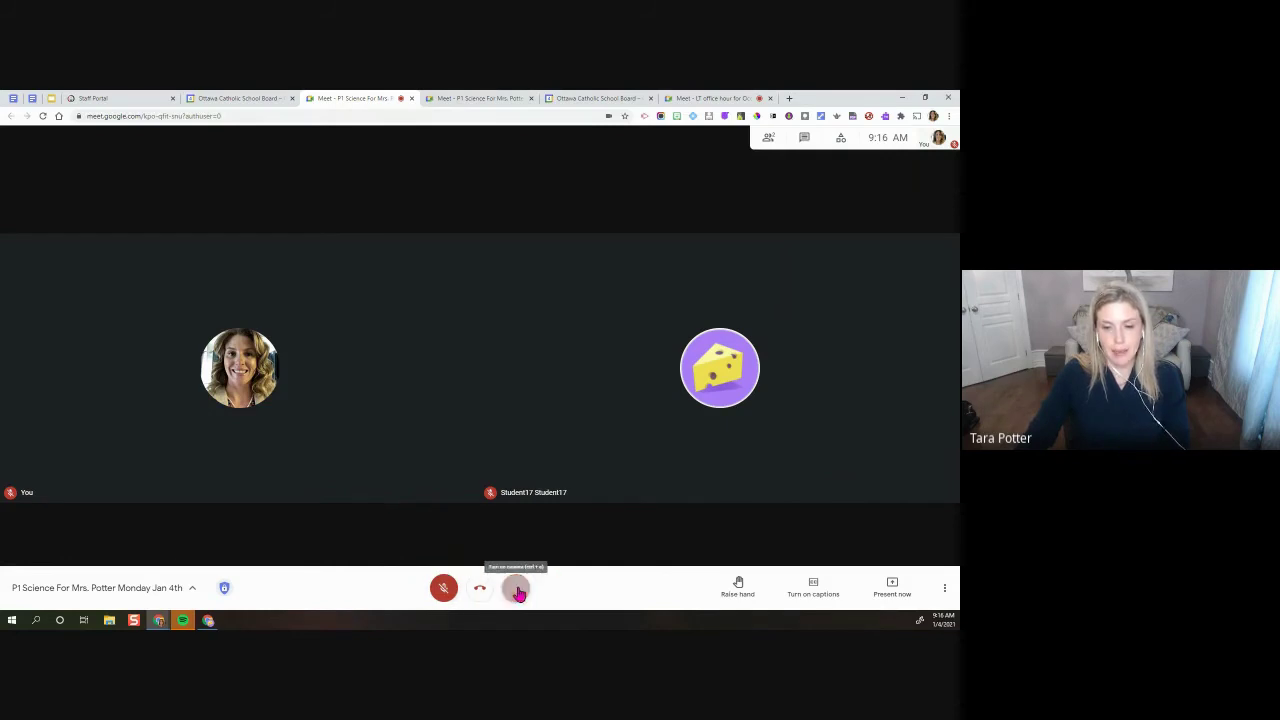
pyautogui.click(517, 591)
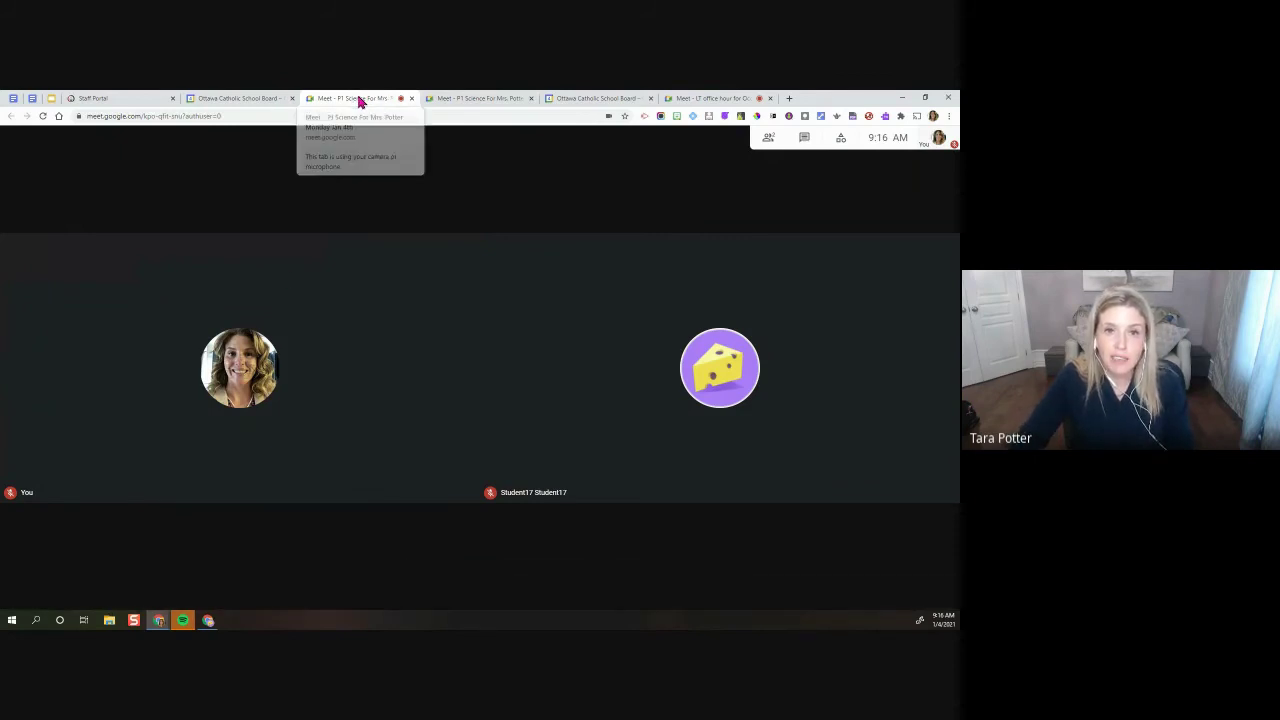
# - Pin the P1 Science Meet call tab to the start of Chrome's tab strip
pyautogui.rightClick(360, 100)
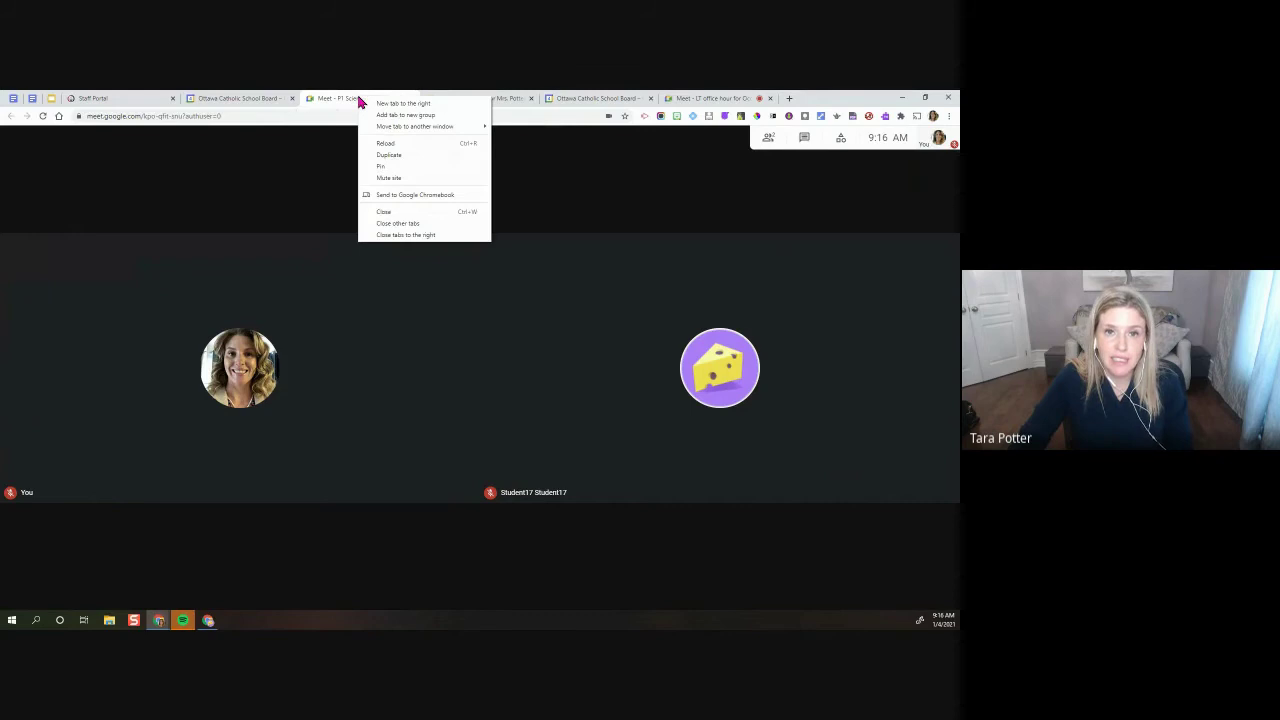
pyautogui.click(380, 170)
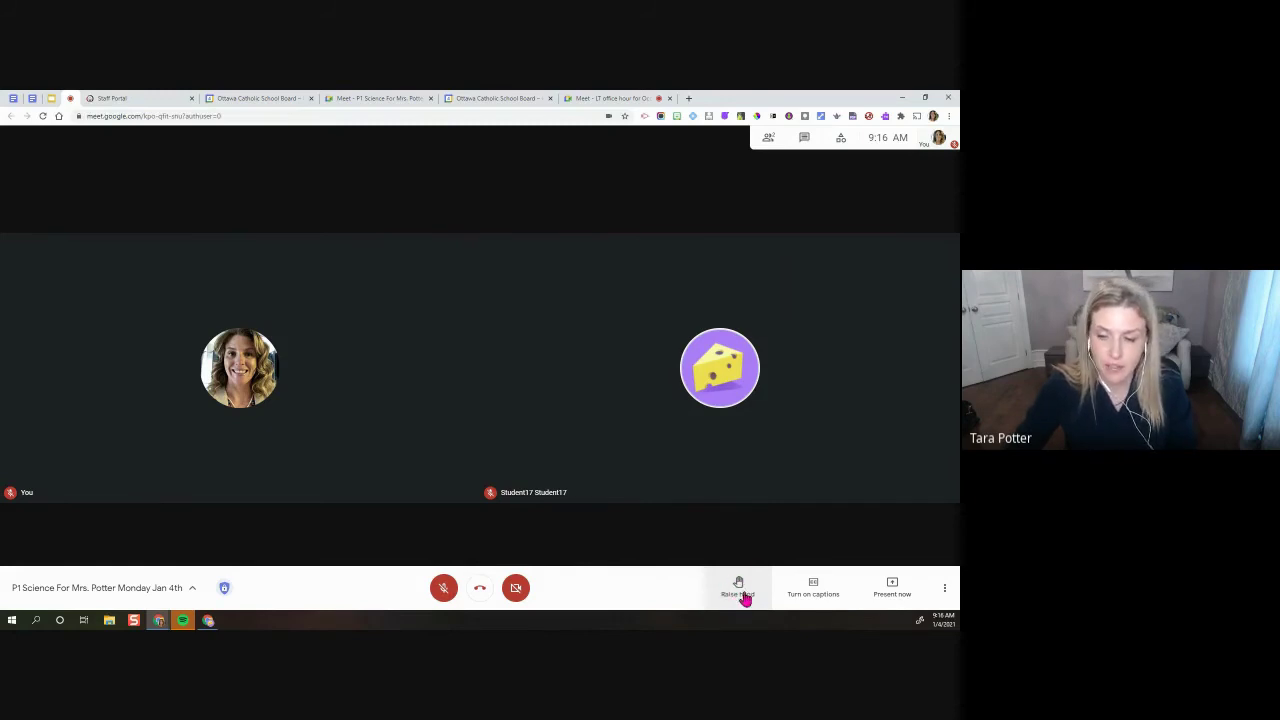
pyautogui.click(740, 588)
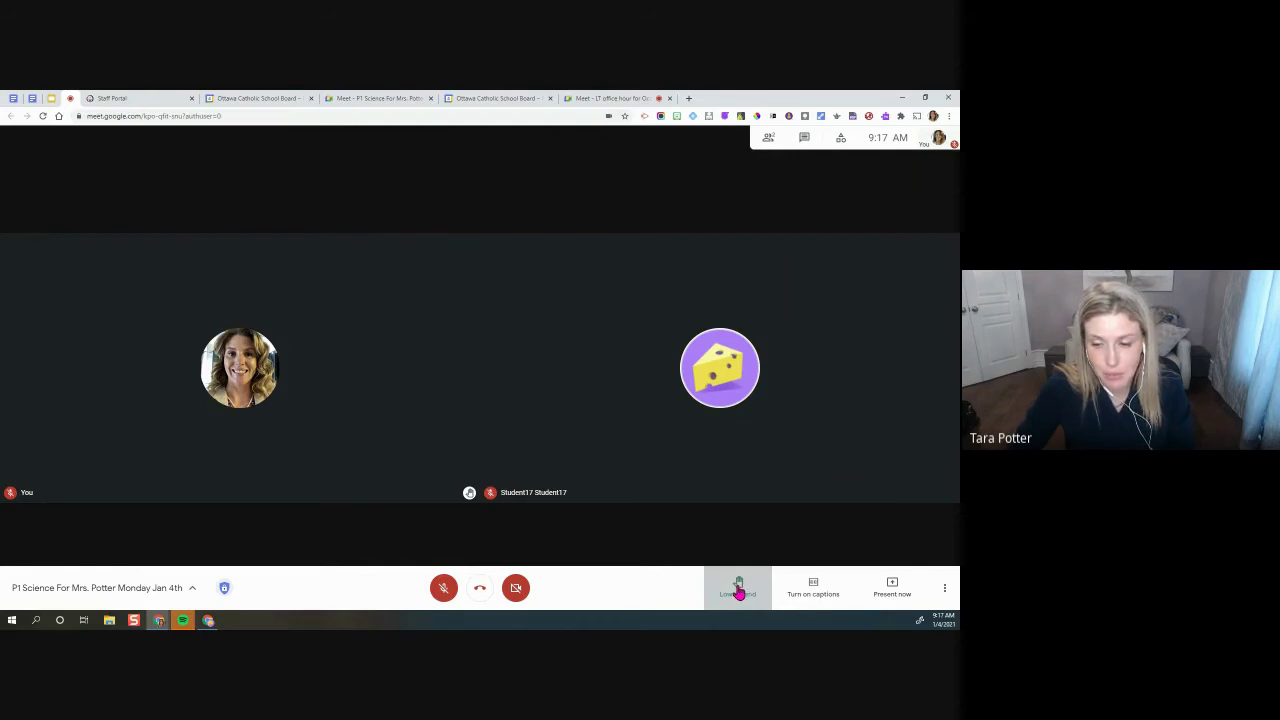
pyautogui.click(740, 595)
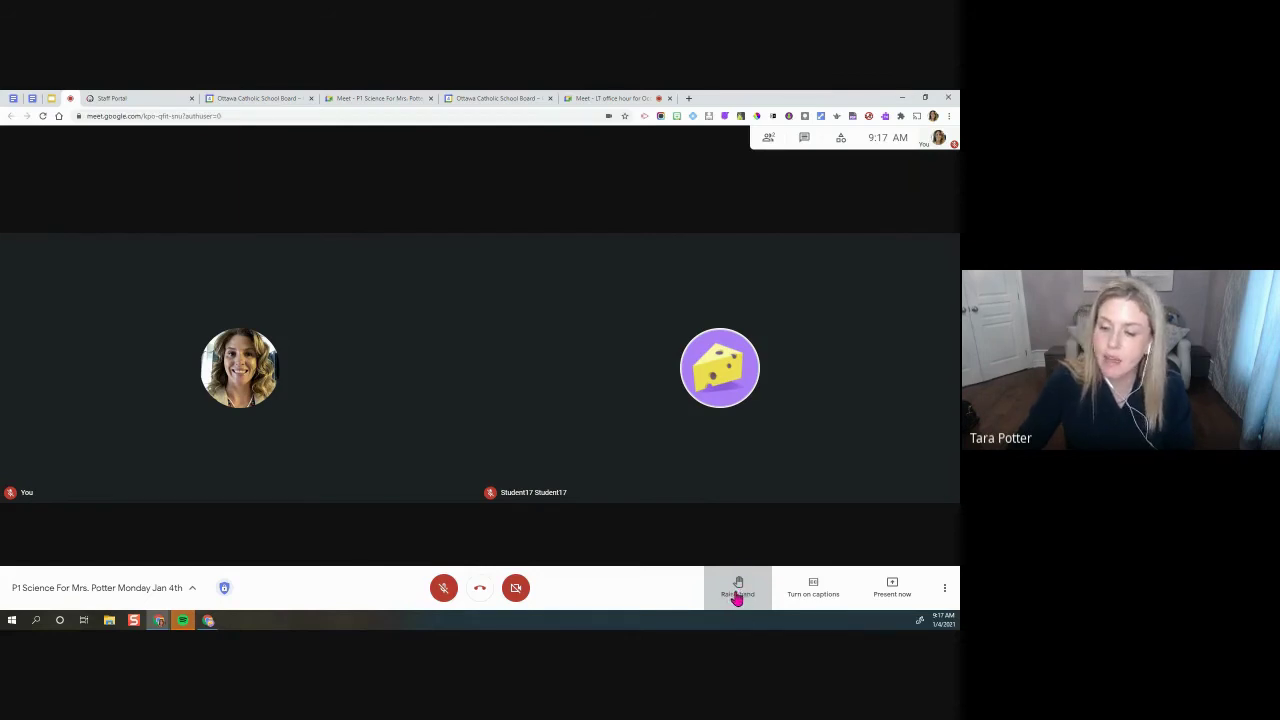
pyautogui.click(816, 594)
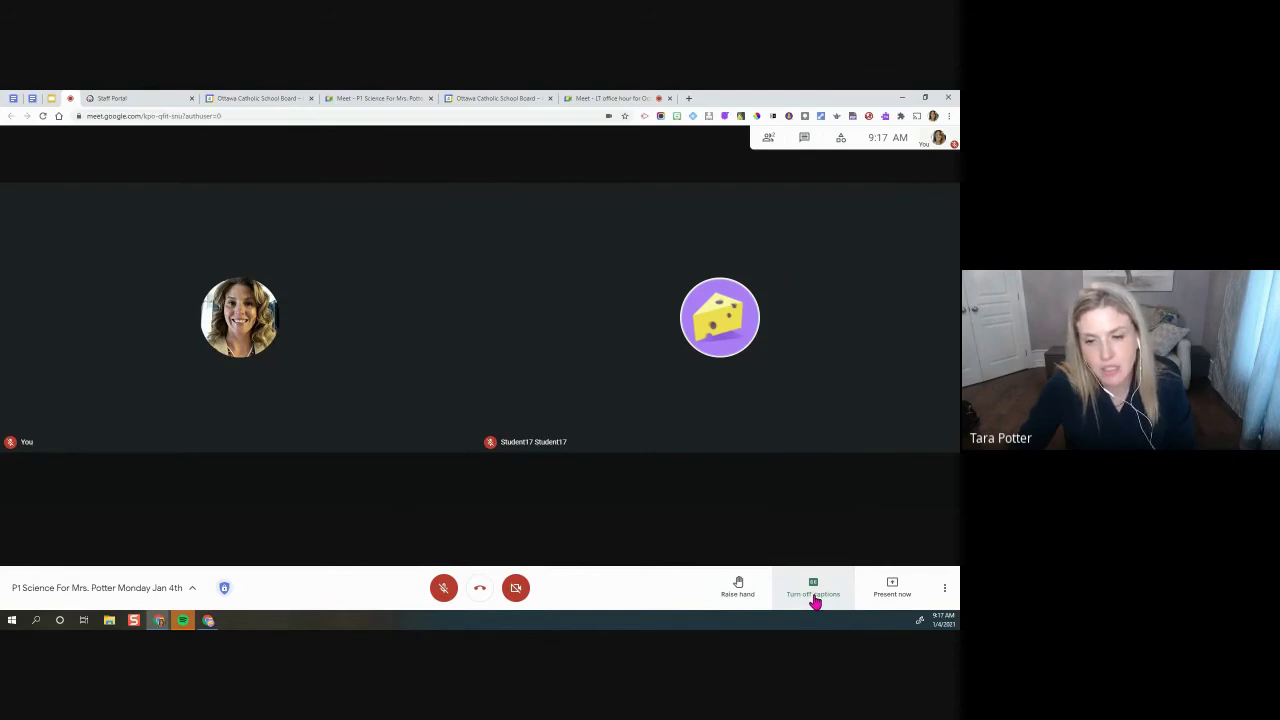
pyautogui.click(815, 591)
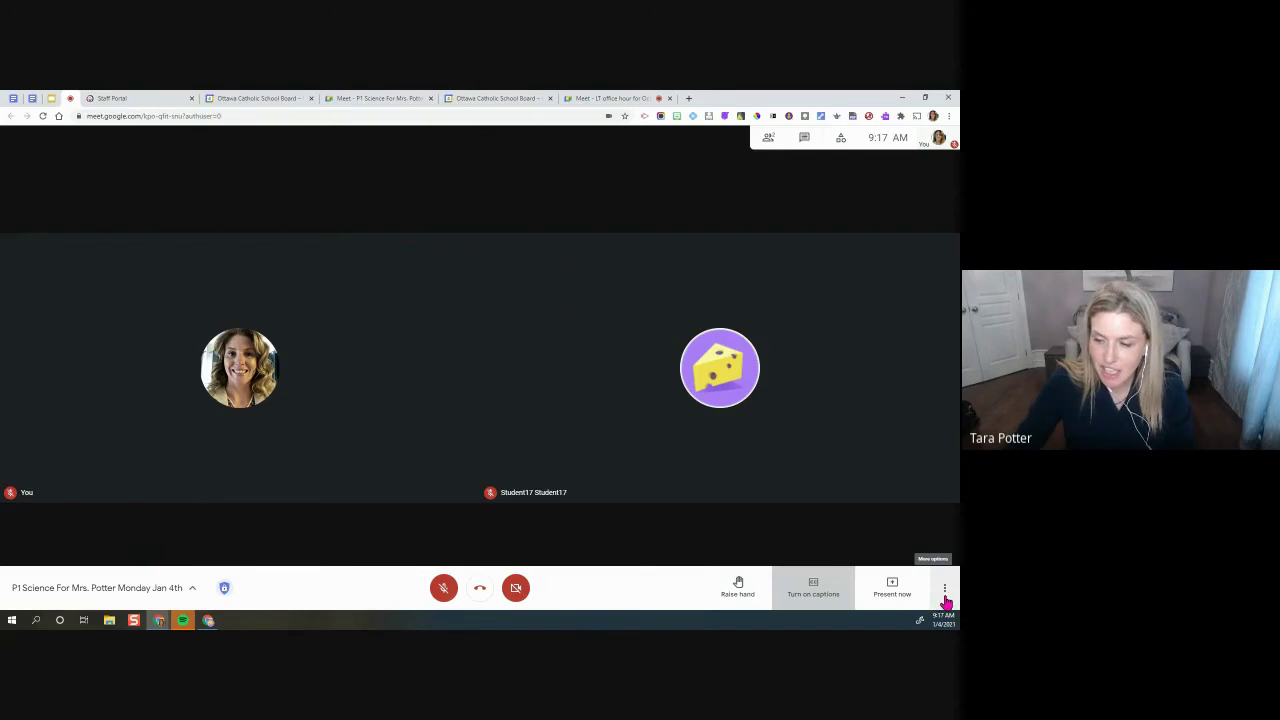
# - Switch the call to the Tiled layout with the maximum tiles raised to 49
pyautogui.click(945, 594)
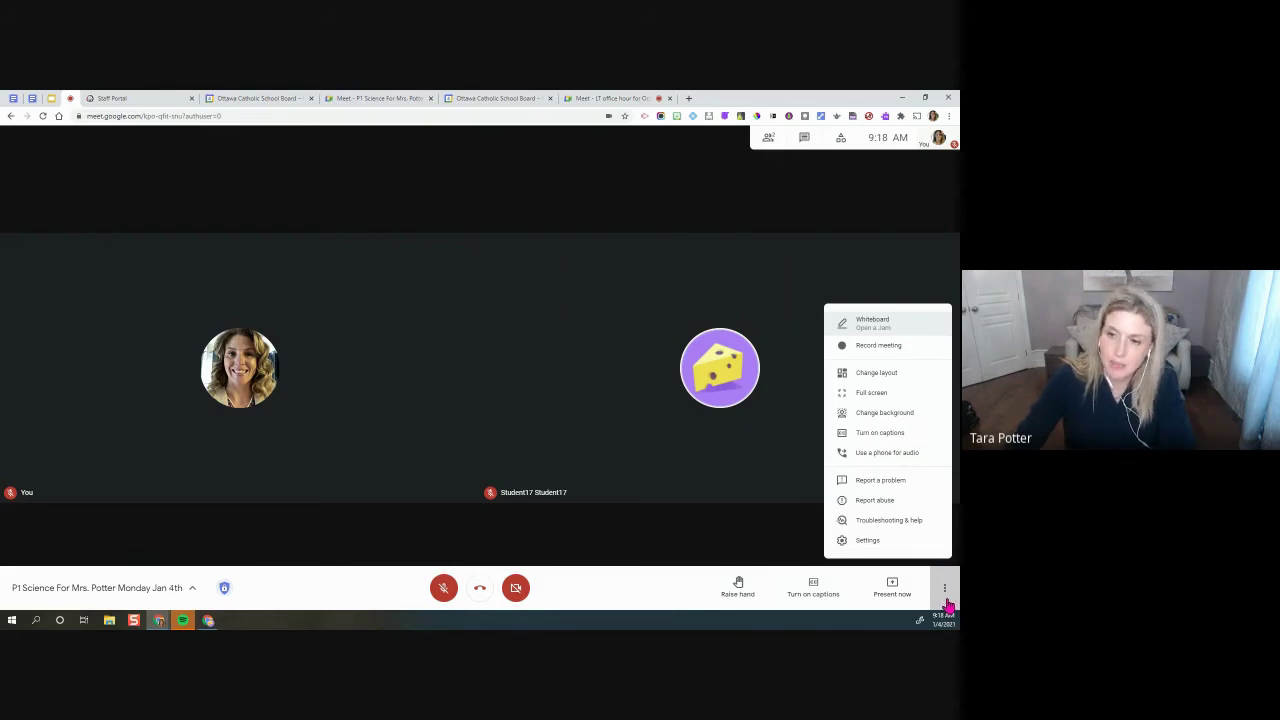
pyautogui.click(866, 380)
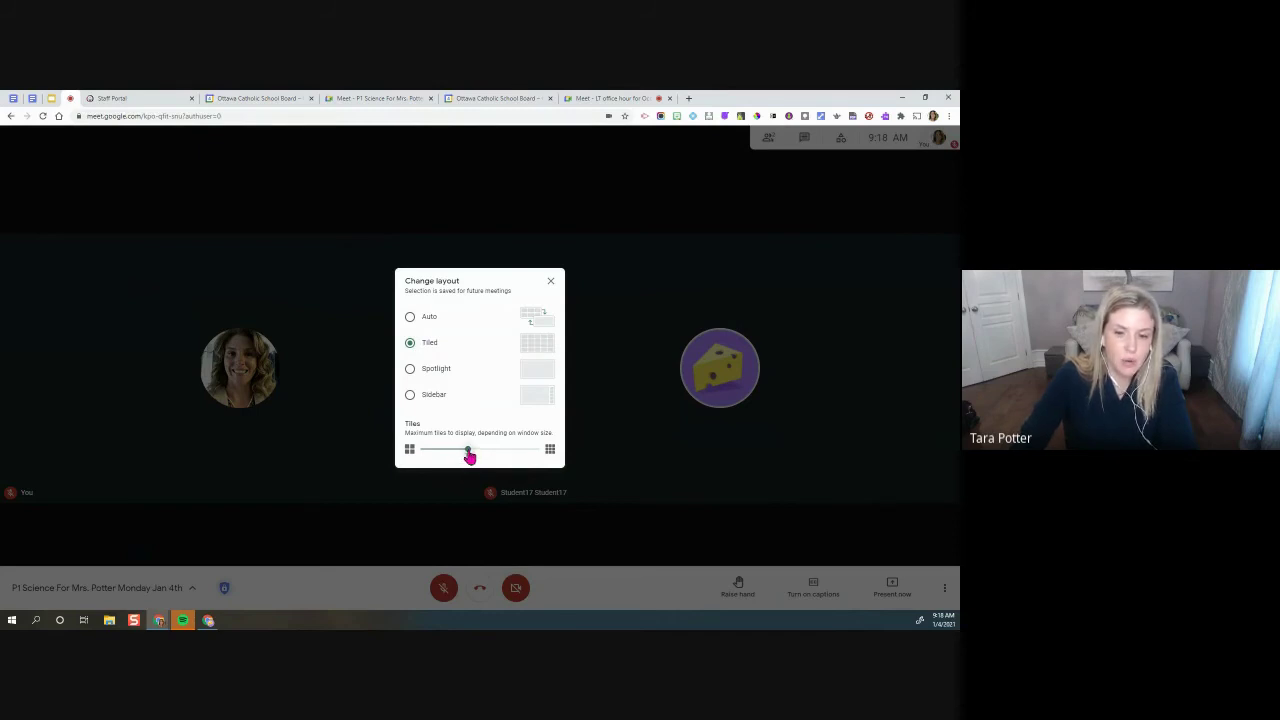
pyautogui.moveTo(469, 456); pyautogui.dragTo(555, 458)
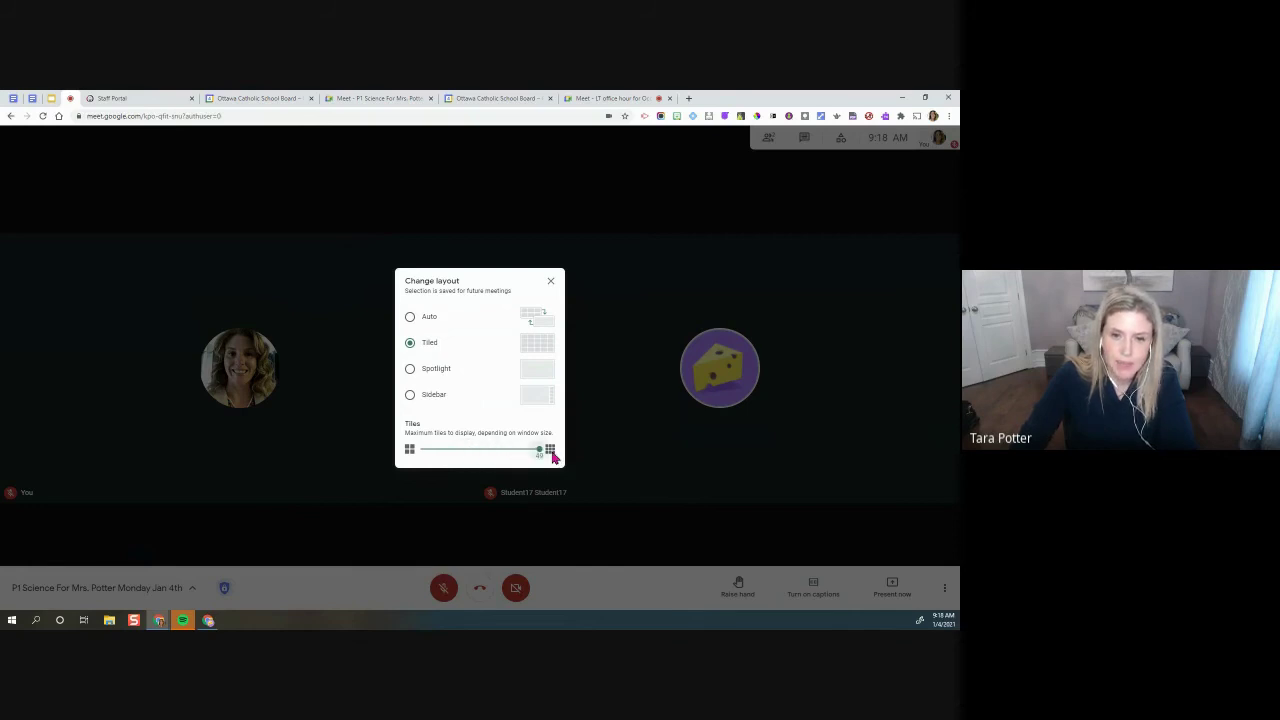
pyautogui.click(551, 283)
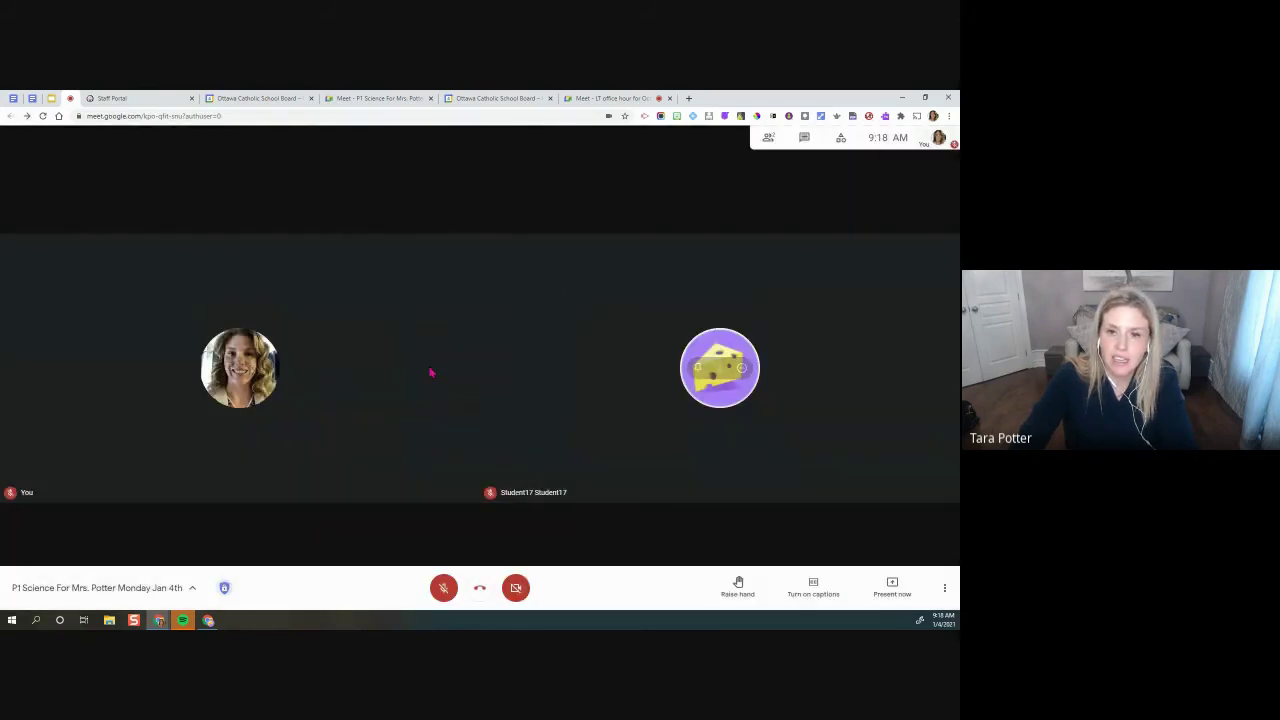
pyautogui.moveTo(946, 145)
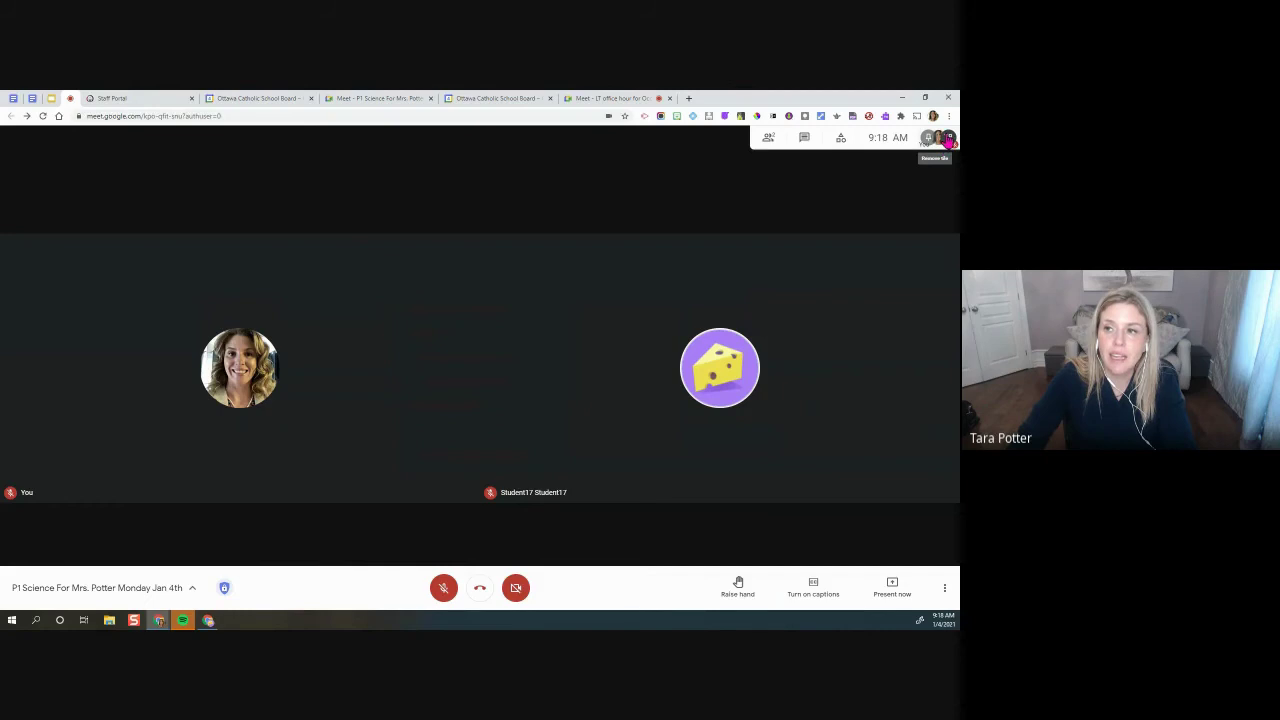
pyautogui.click(948, 141)
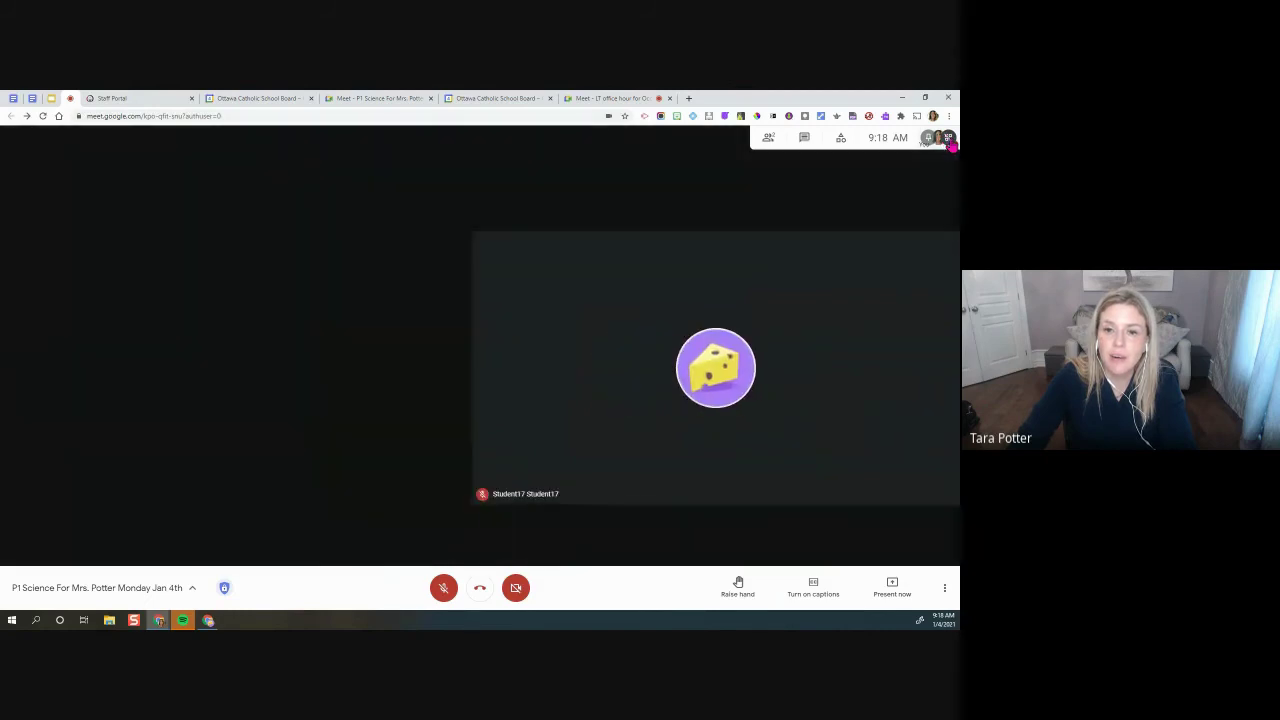
pyautogui.click(948, 141)
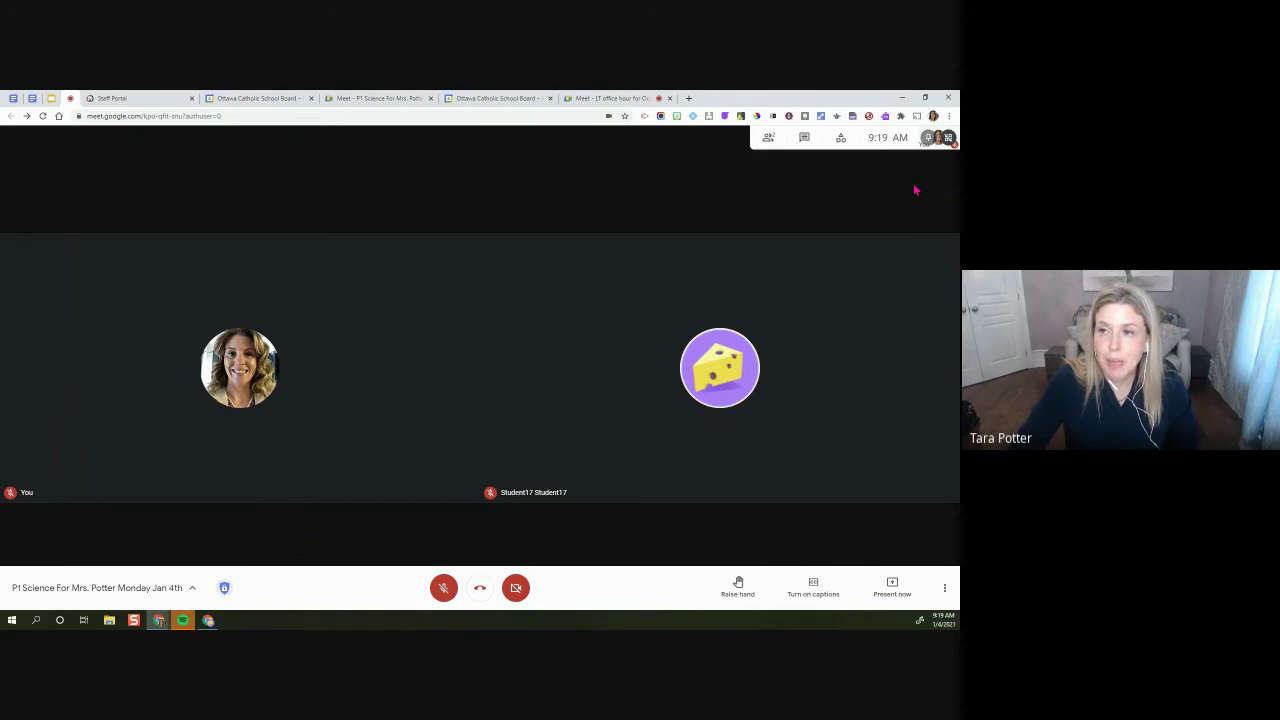
pyautogui.moveTo(875, 360)
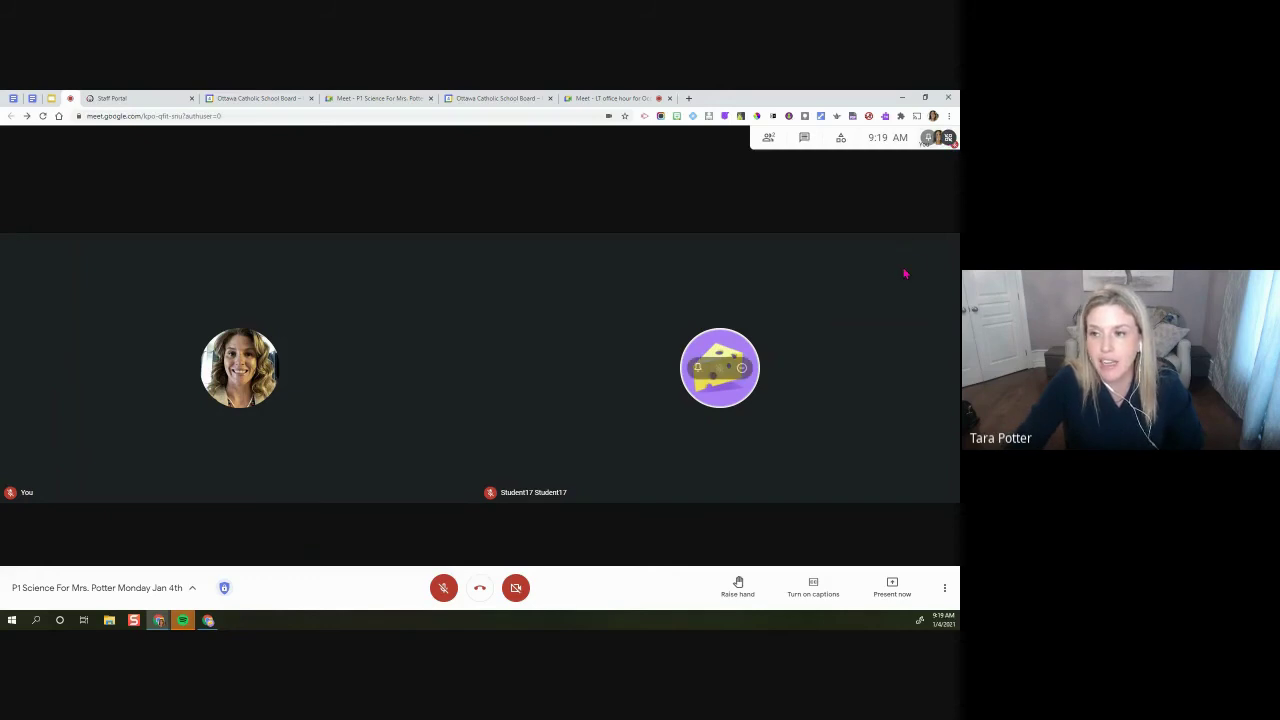
pyautogui.click(930, 143)
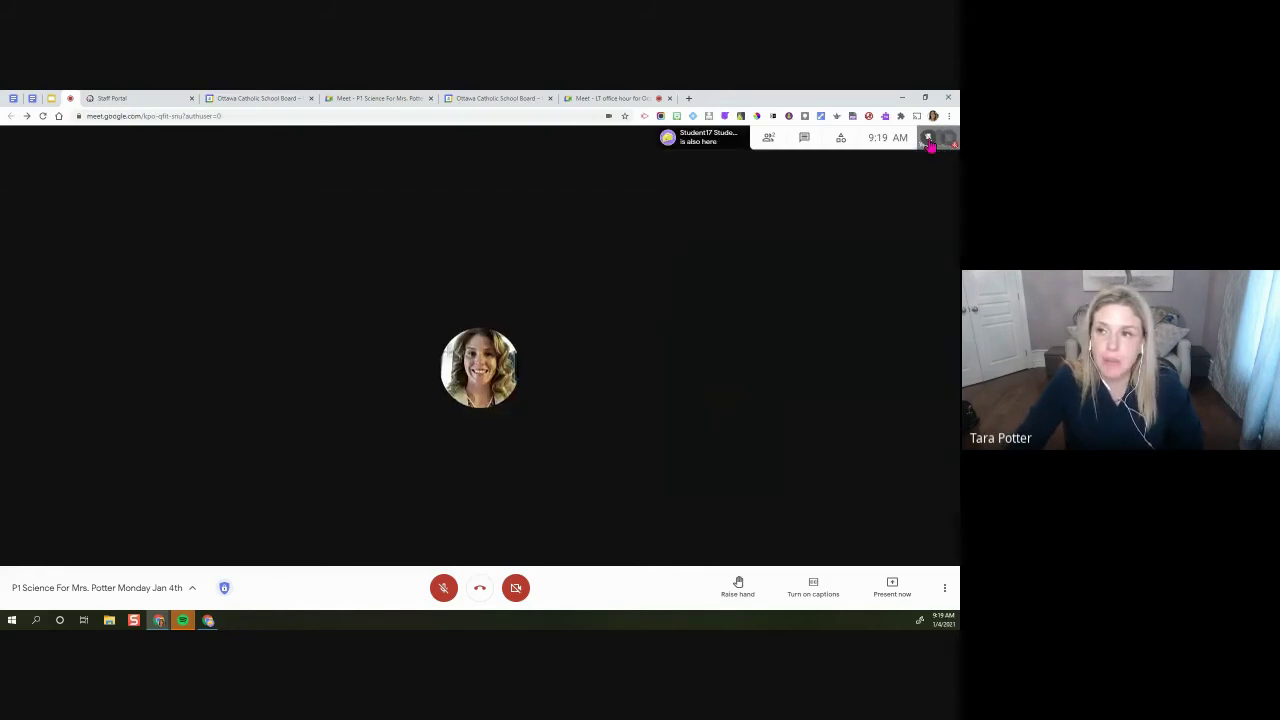
pyautogui.click(930, 143)
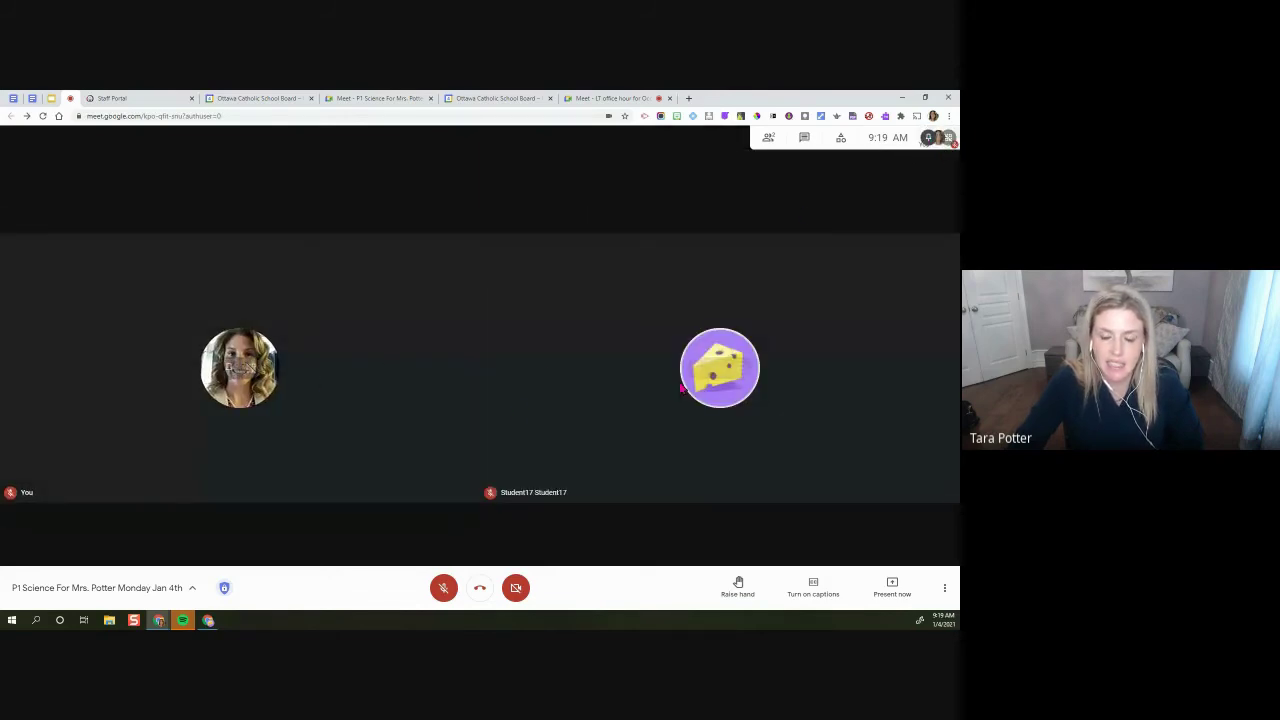
pyautogui.moveTo(522, 410)
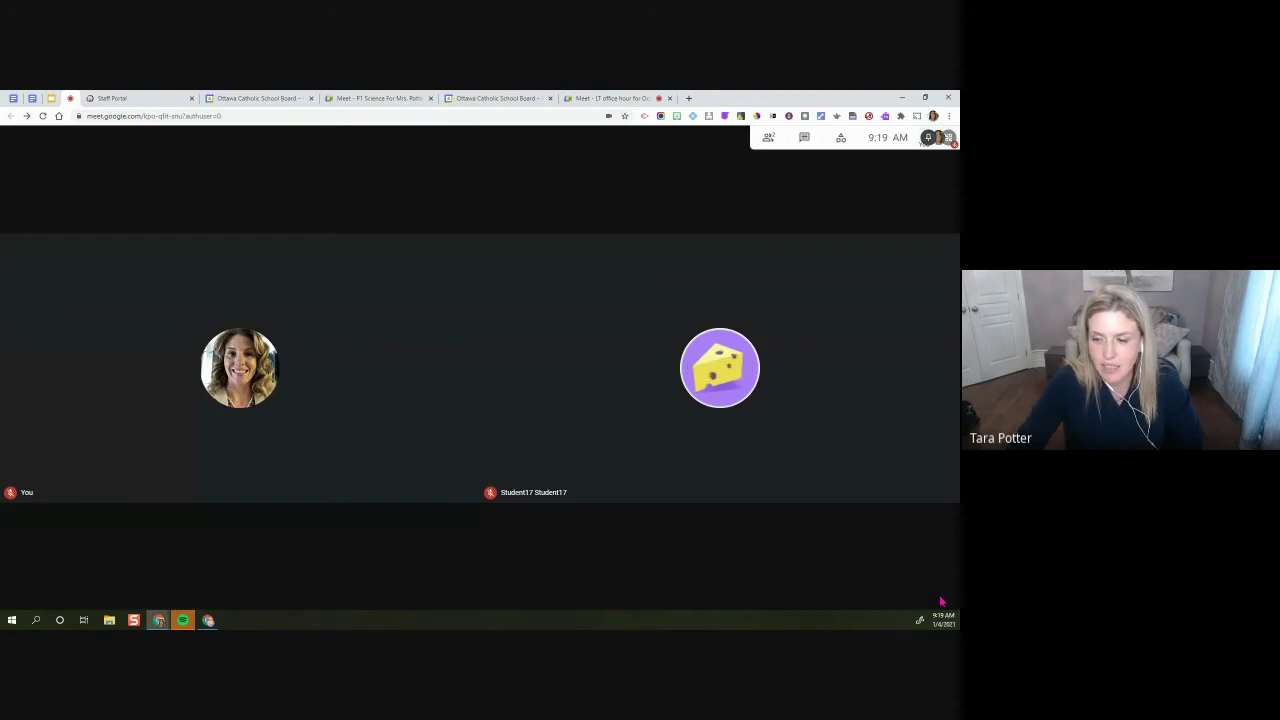
pyautogui.click(943, 590)
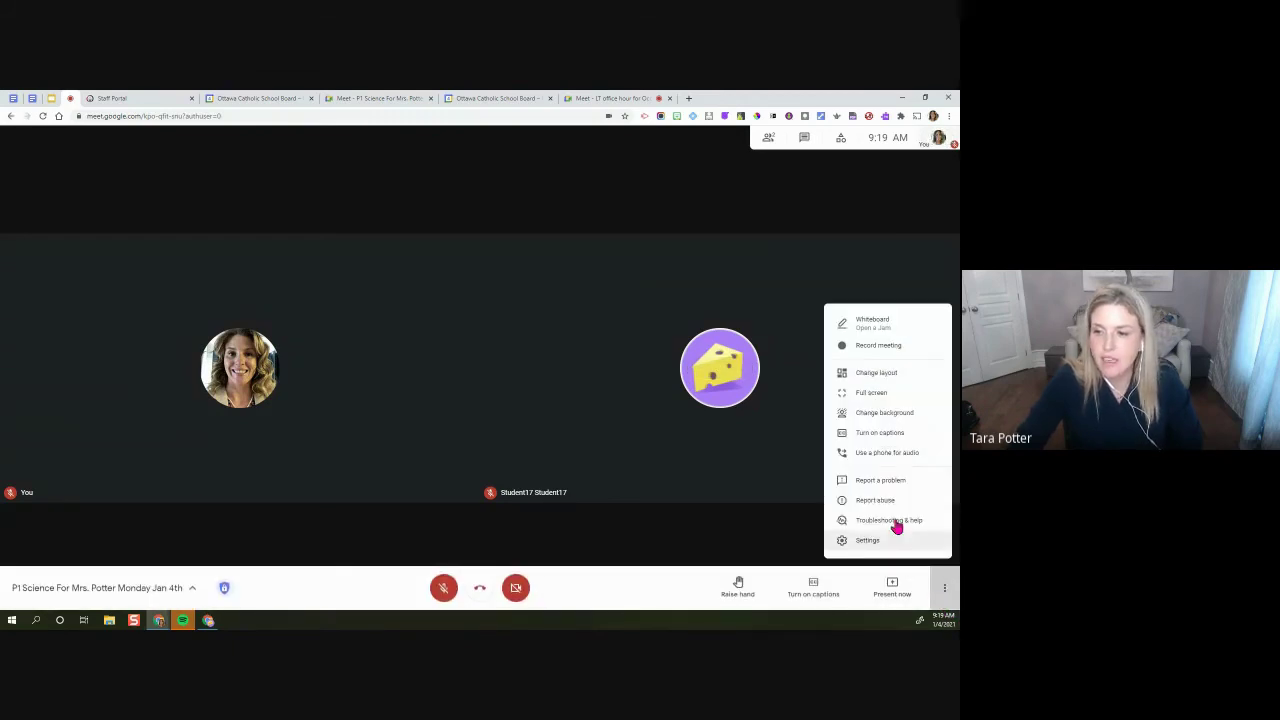
pyautogui.click(895, 373)
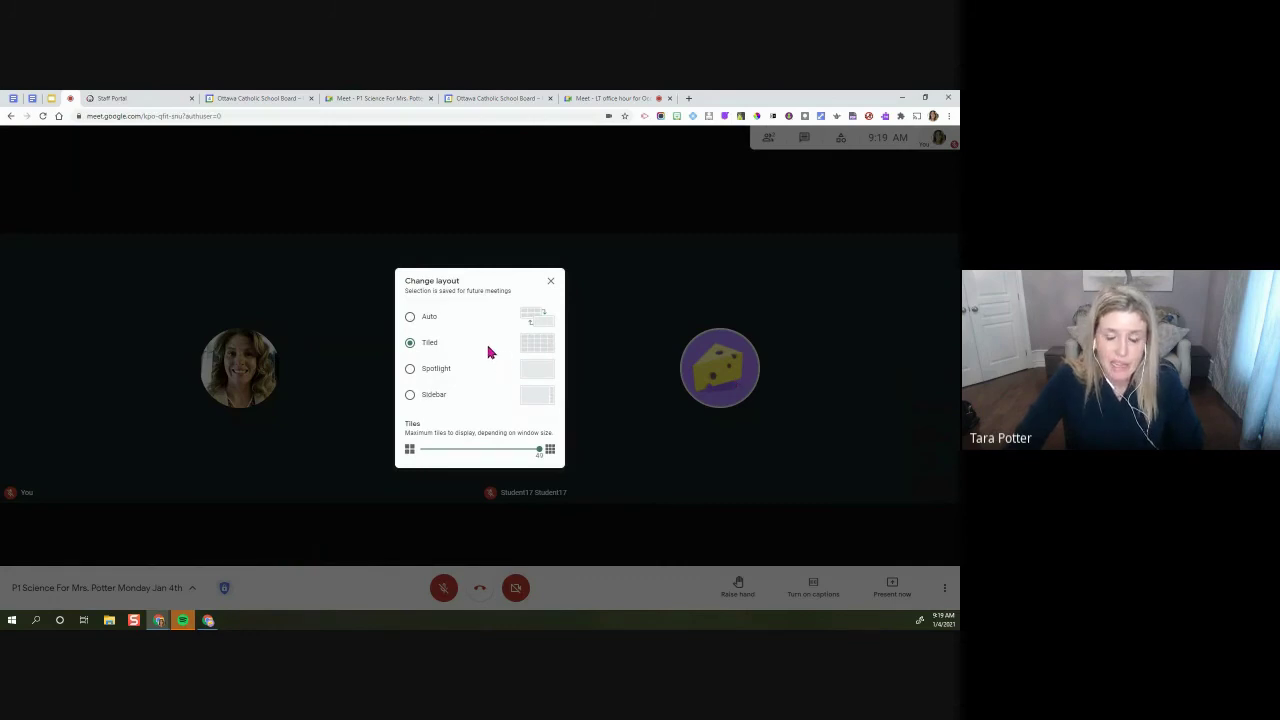
pyautogui.click(409, 395)
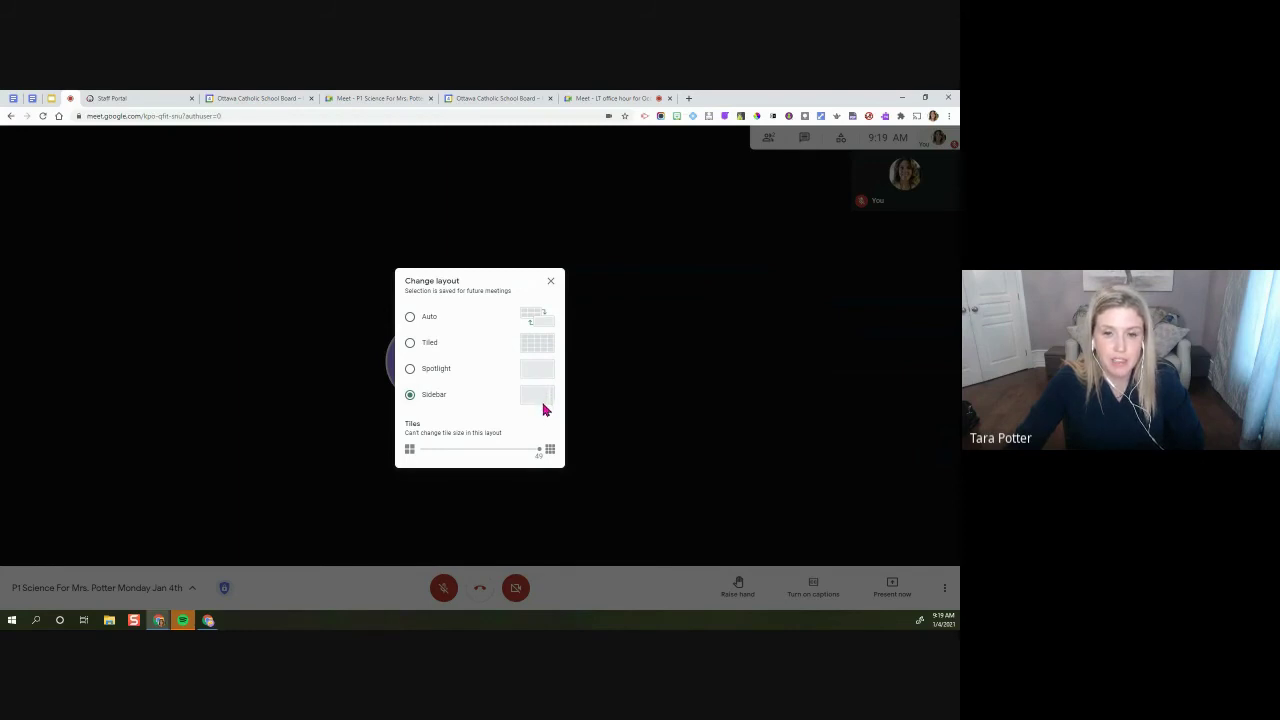
pyautogui.click(412, 343)
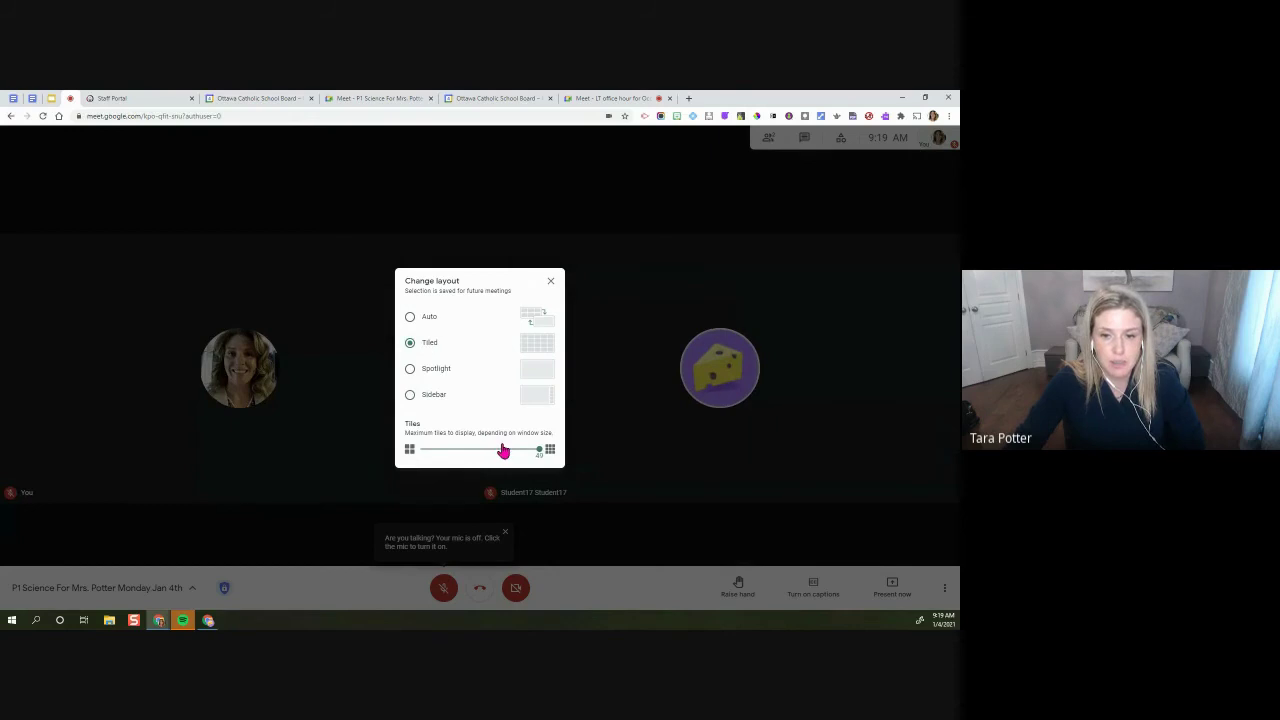
pyautogui.click(550, 281)
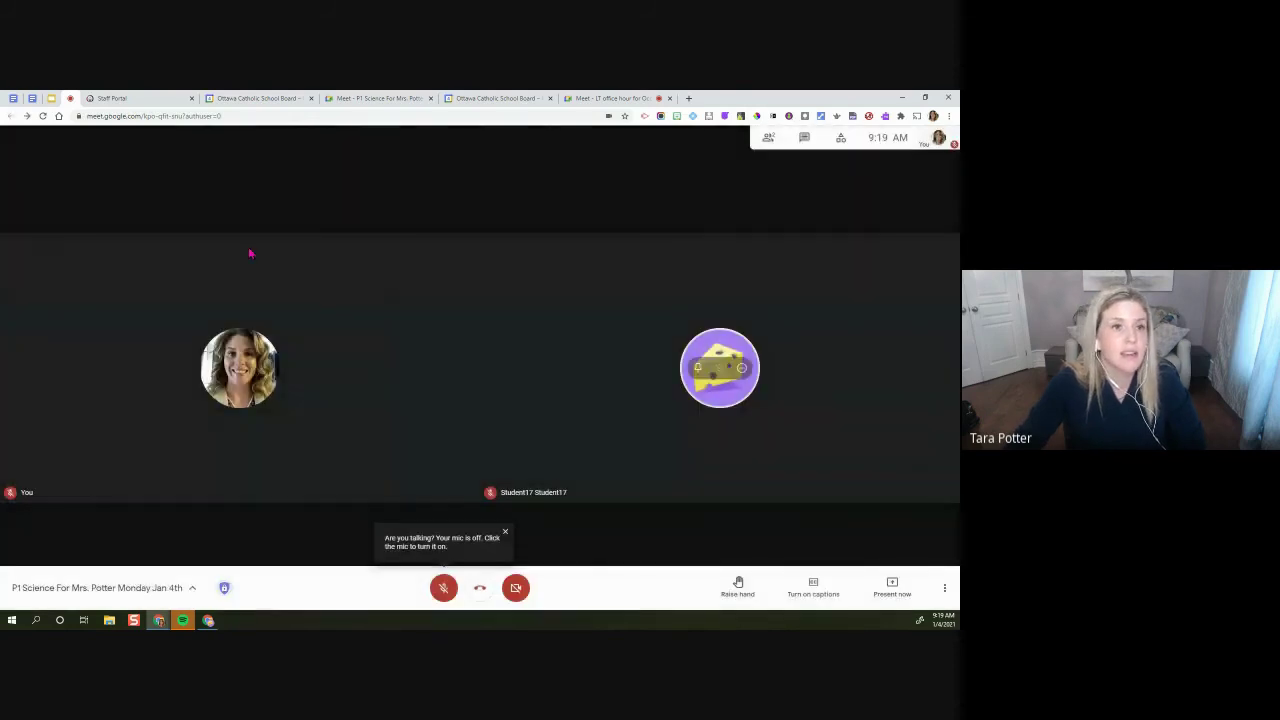
# - Go to the pinned Slides tab and advance to slide 10, 'Sharing your Screen'
pyautogui.click(53, 98)
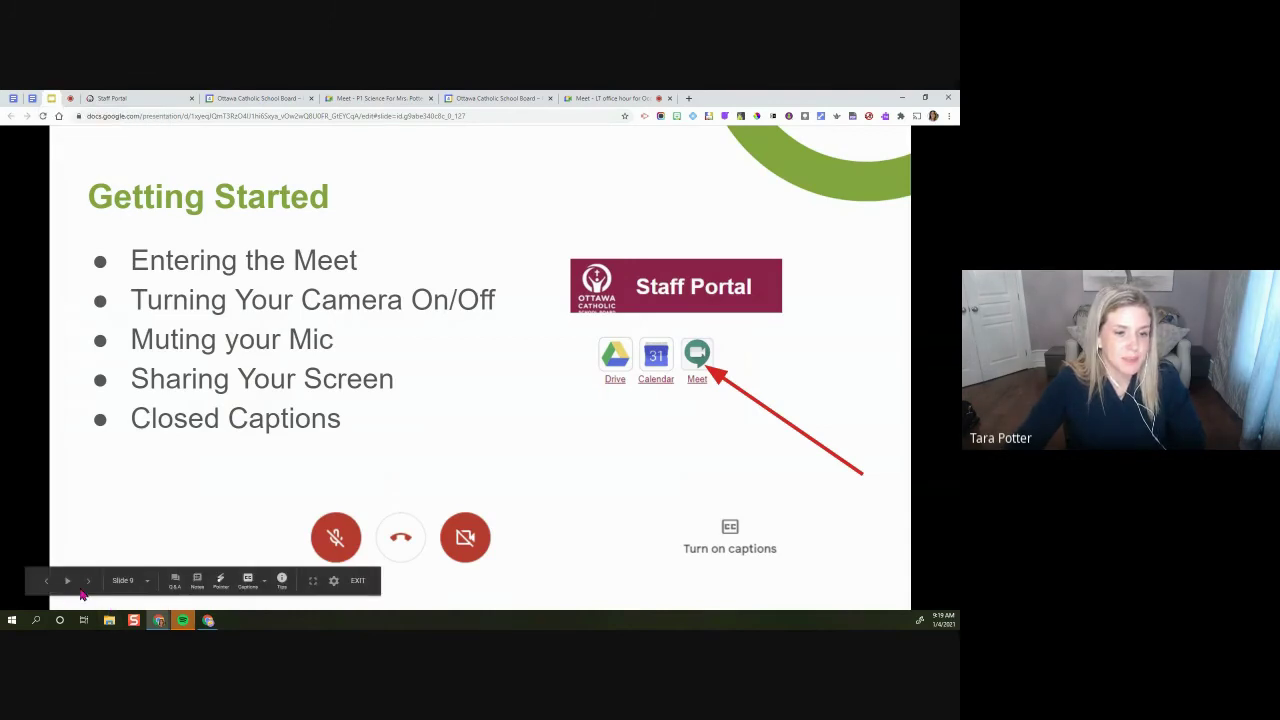
pyautogui.click(88, 582)
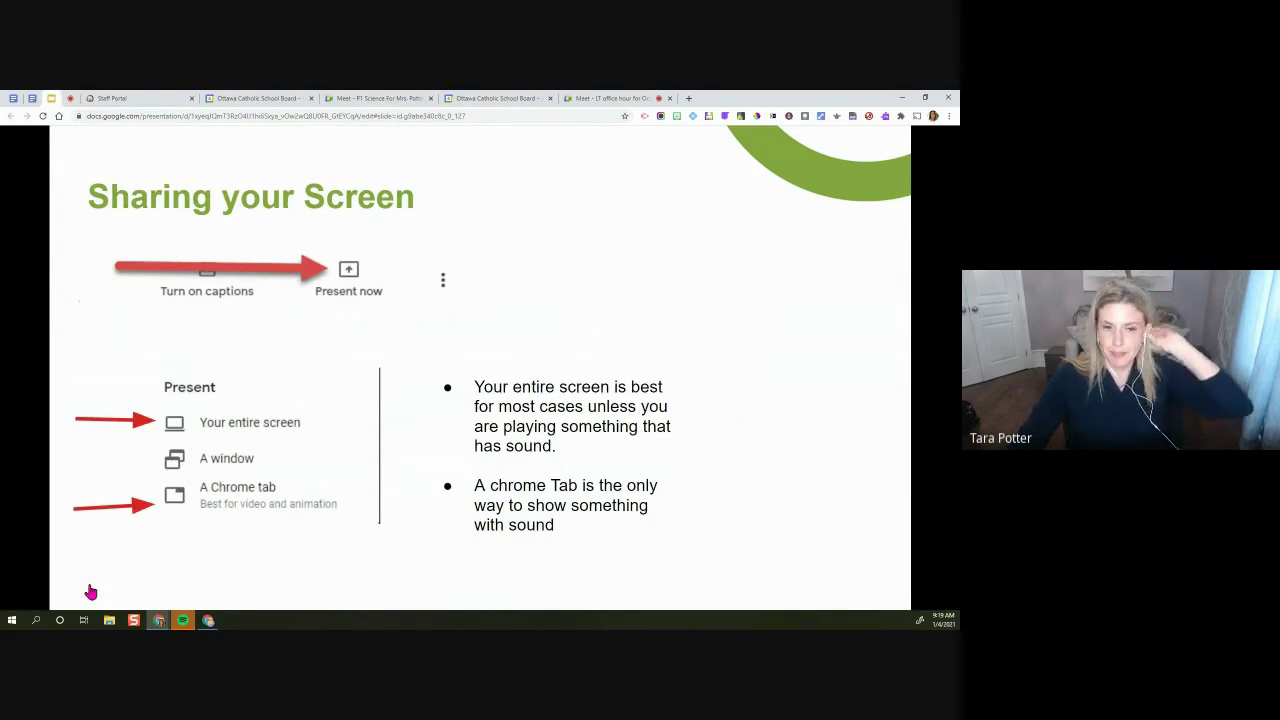
pyautogui.moveTo(89, 590)
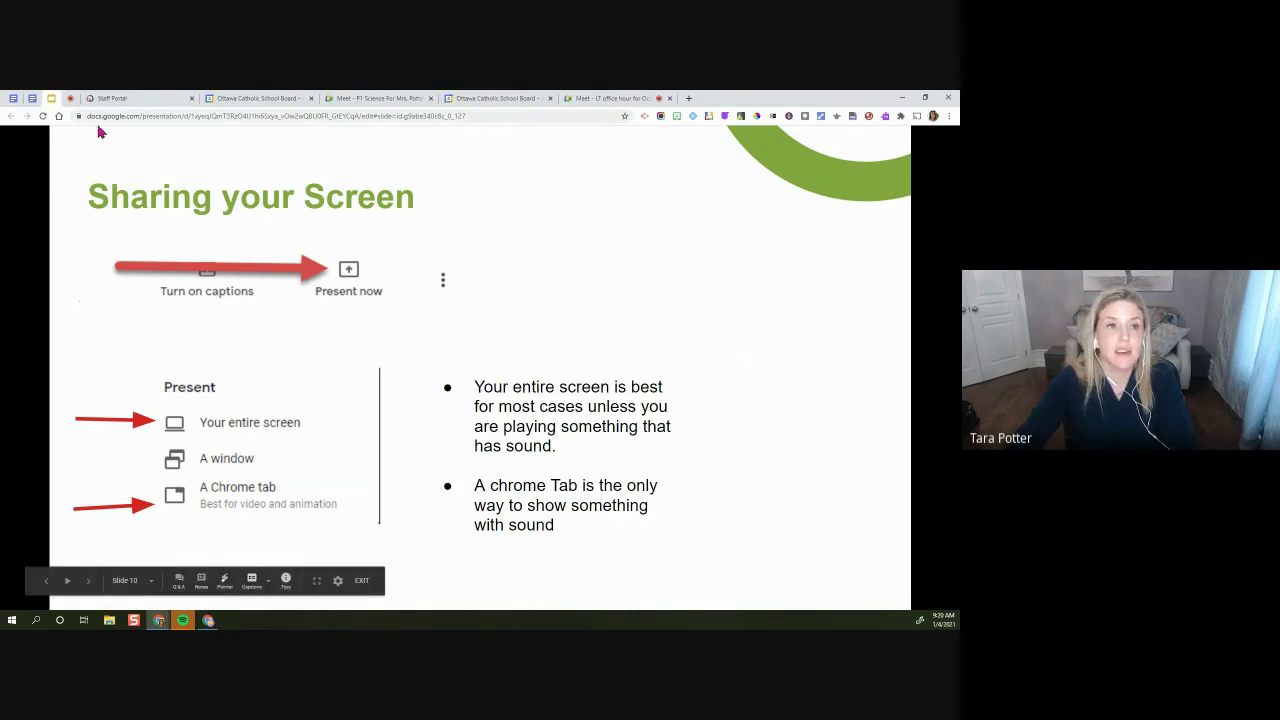
# - Present Screen 2 as the entire screen to the call, then stop presenting
pyautogui.click(70, 98)
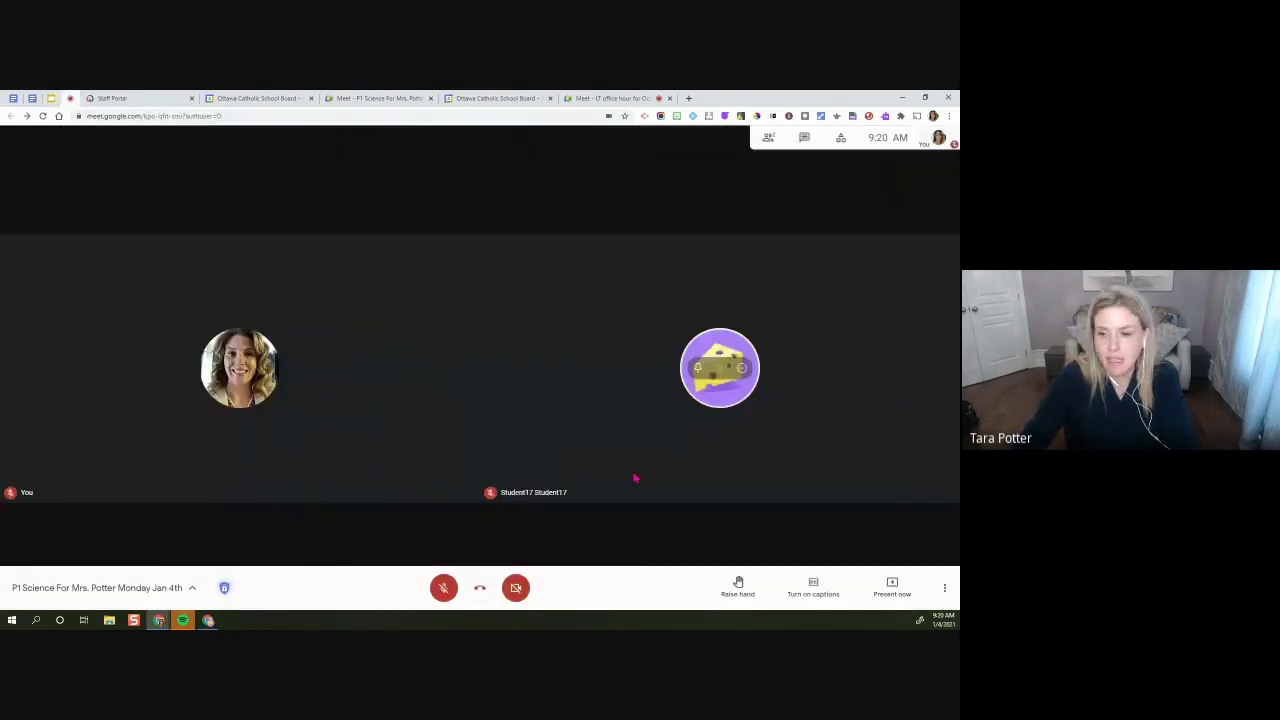
pyautogui.click(893, 590)
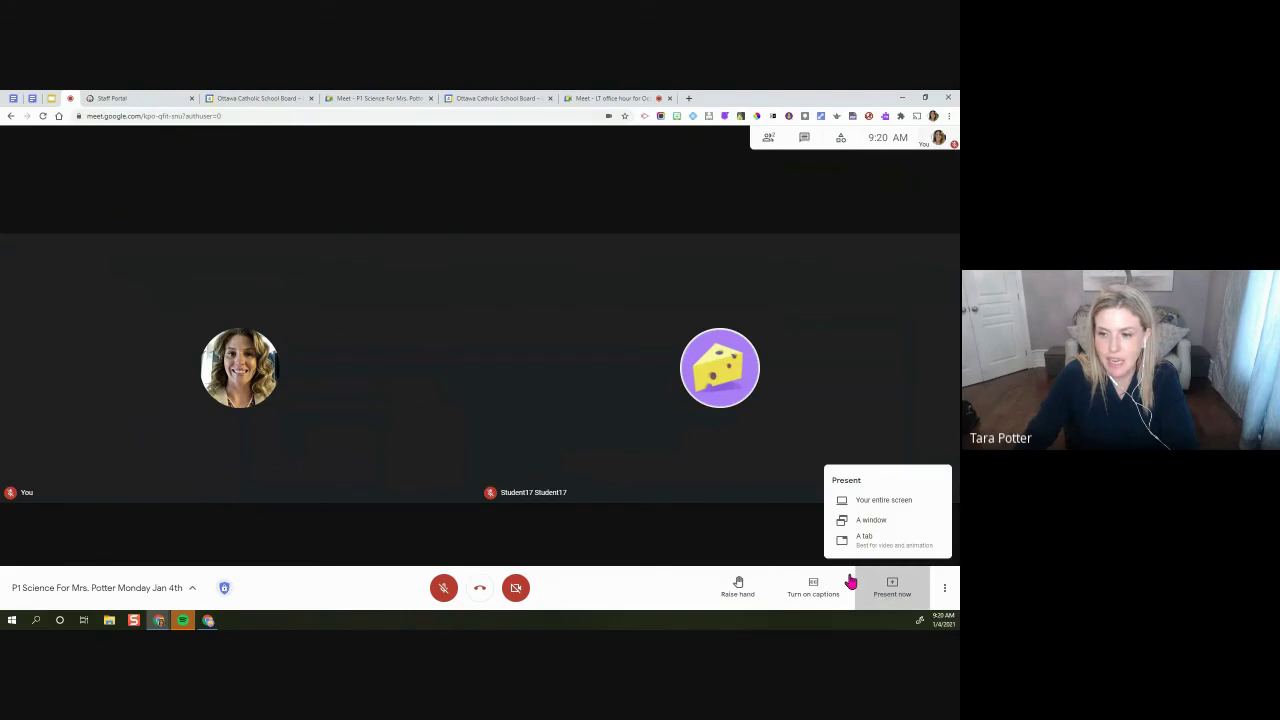
pyautogui.click(862, 501)
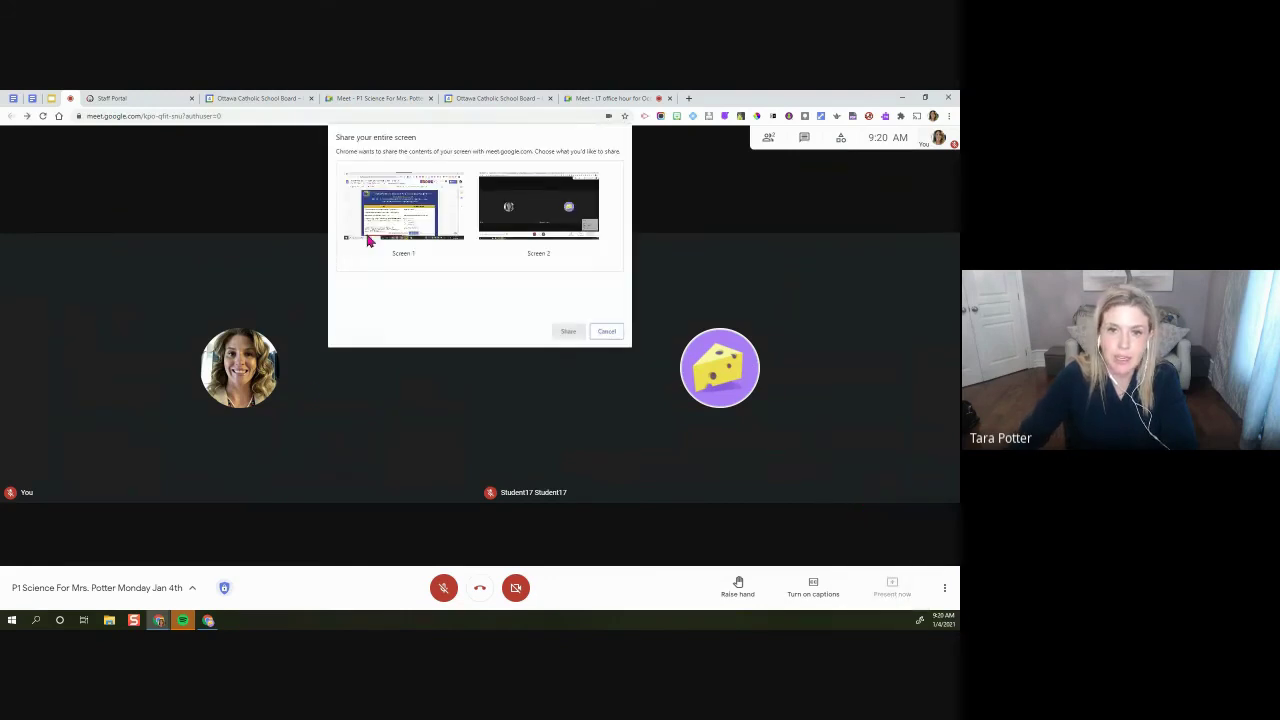
pyautogui.click(531, 250)
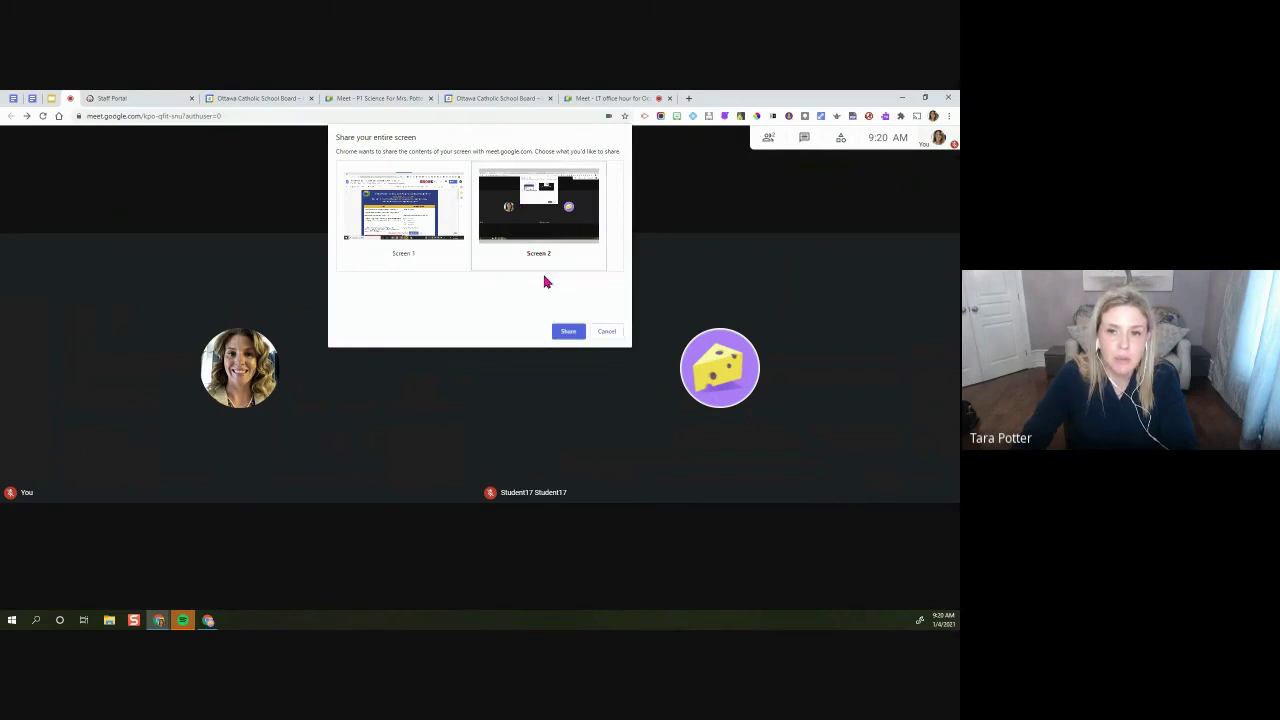
pyautogui.click(568, 332)
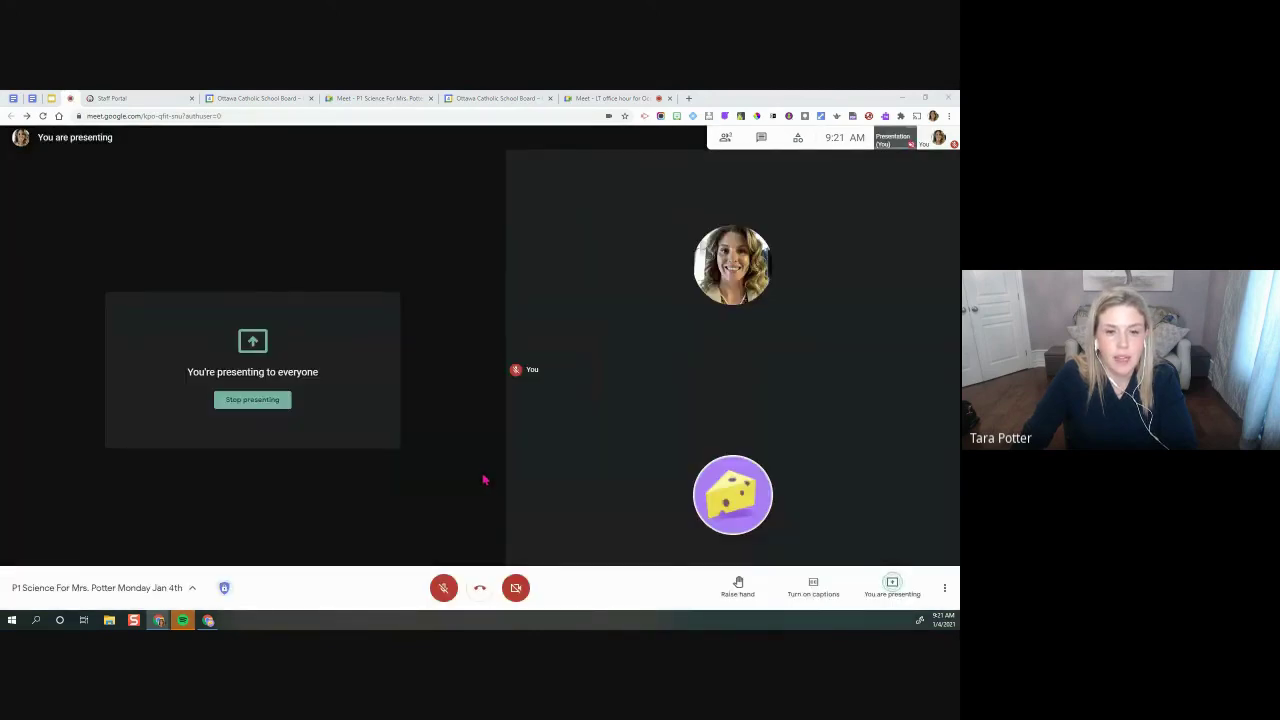
pyautogui.click(242, 402)
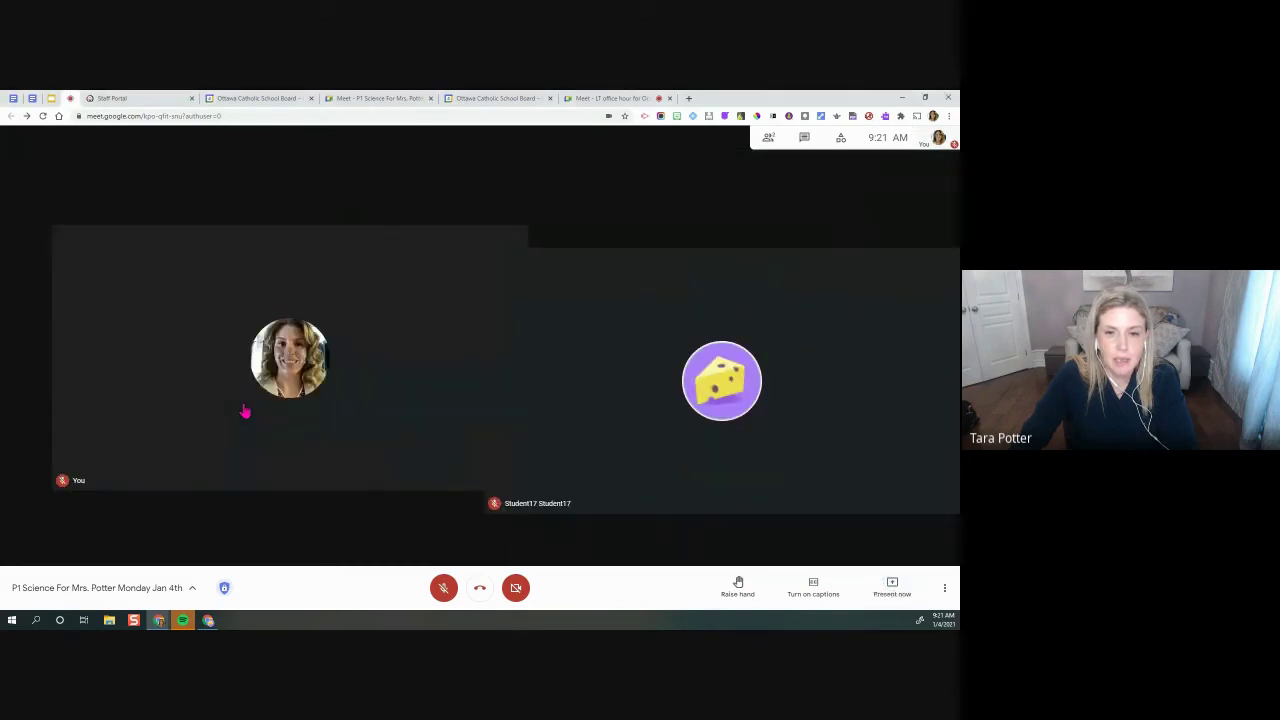
# - Share the Occasional Teacher lesson plan Docs tab to the call, then stop sharing
pyautogui.click(890, 598)
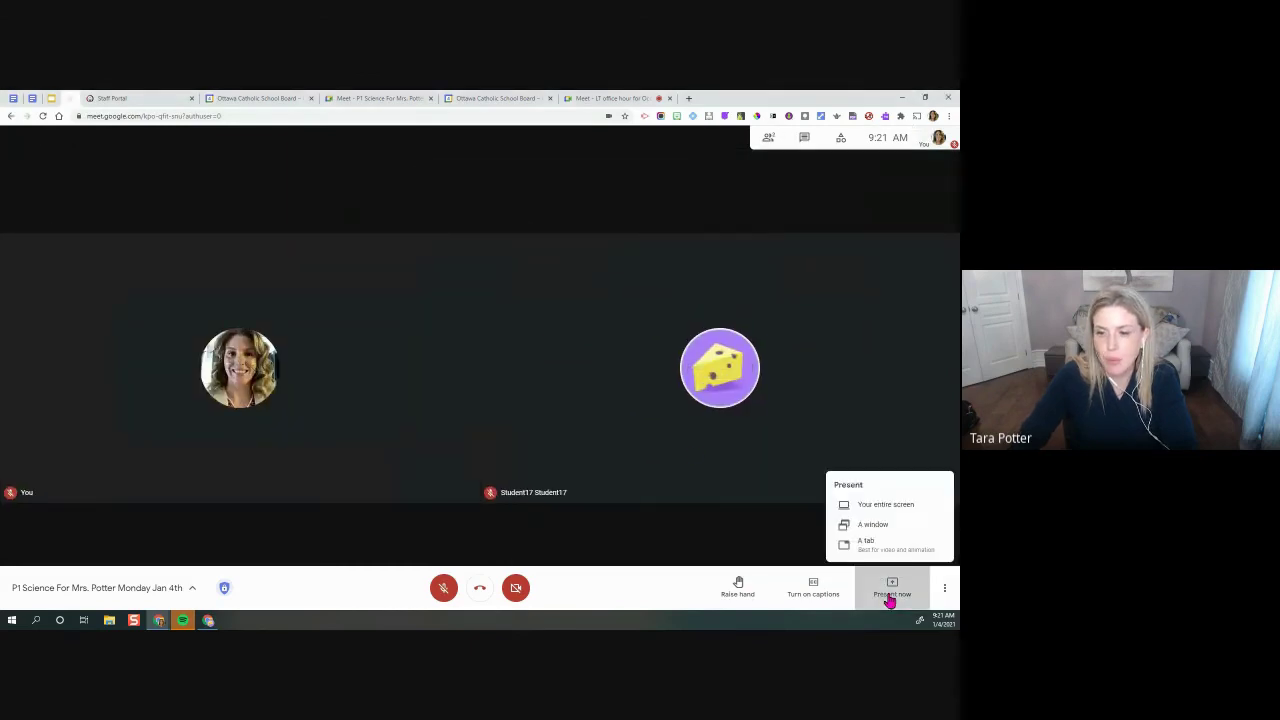
pyautogui.click(864, 549)
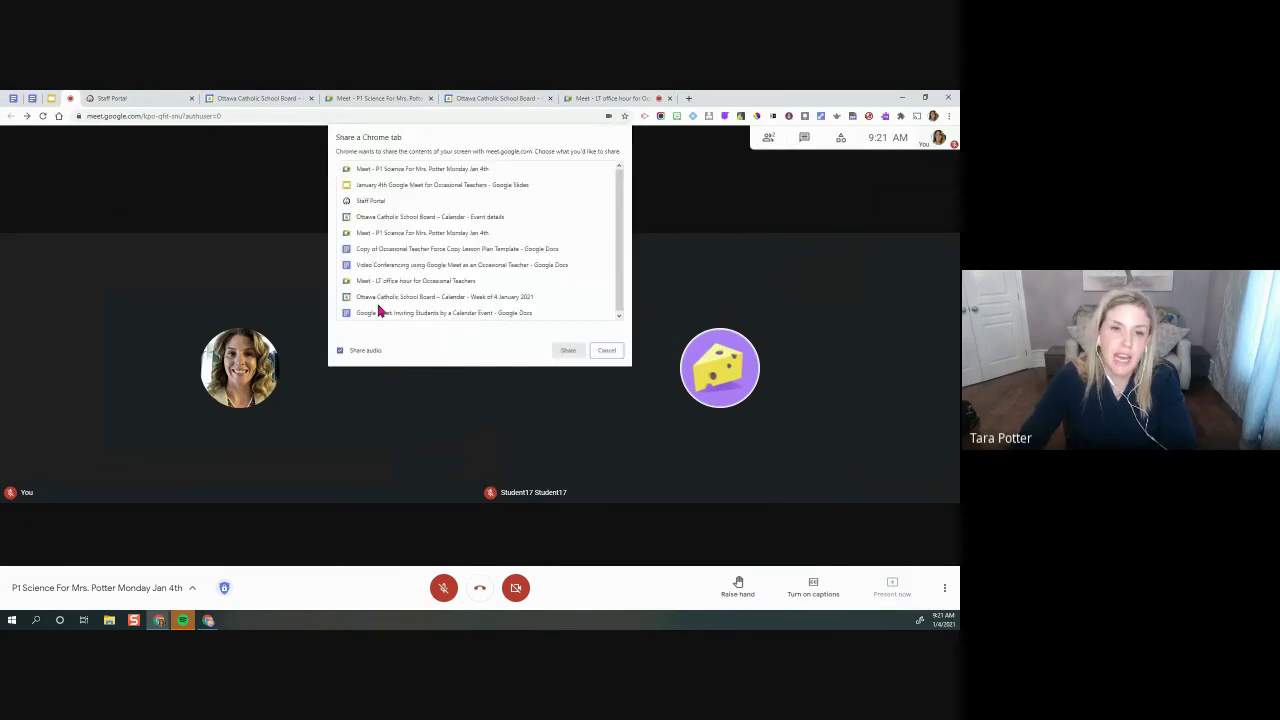
pyautogui.click(381, 250)
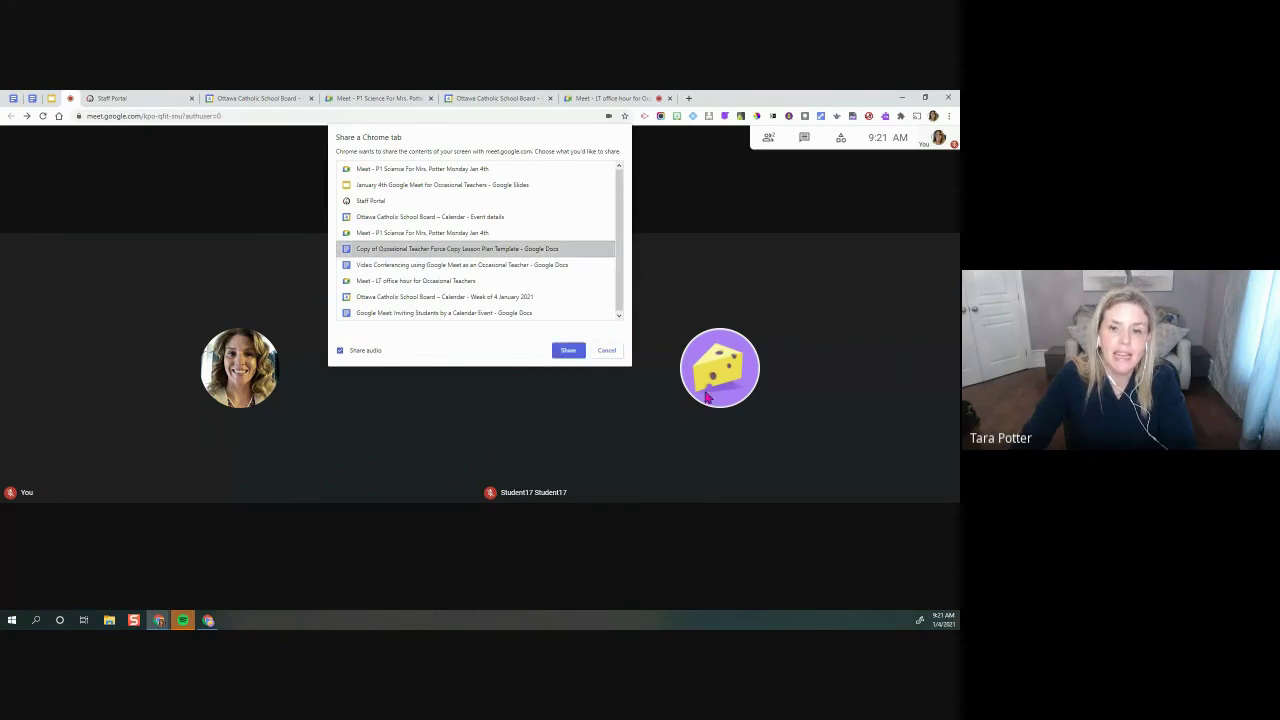
pyautogui.click(568, 351)
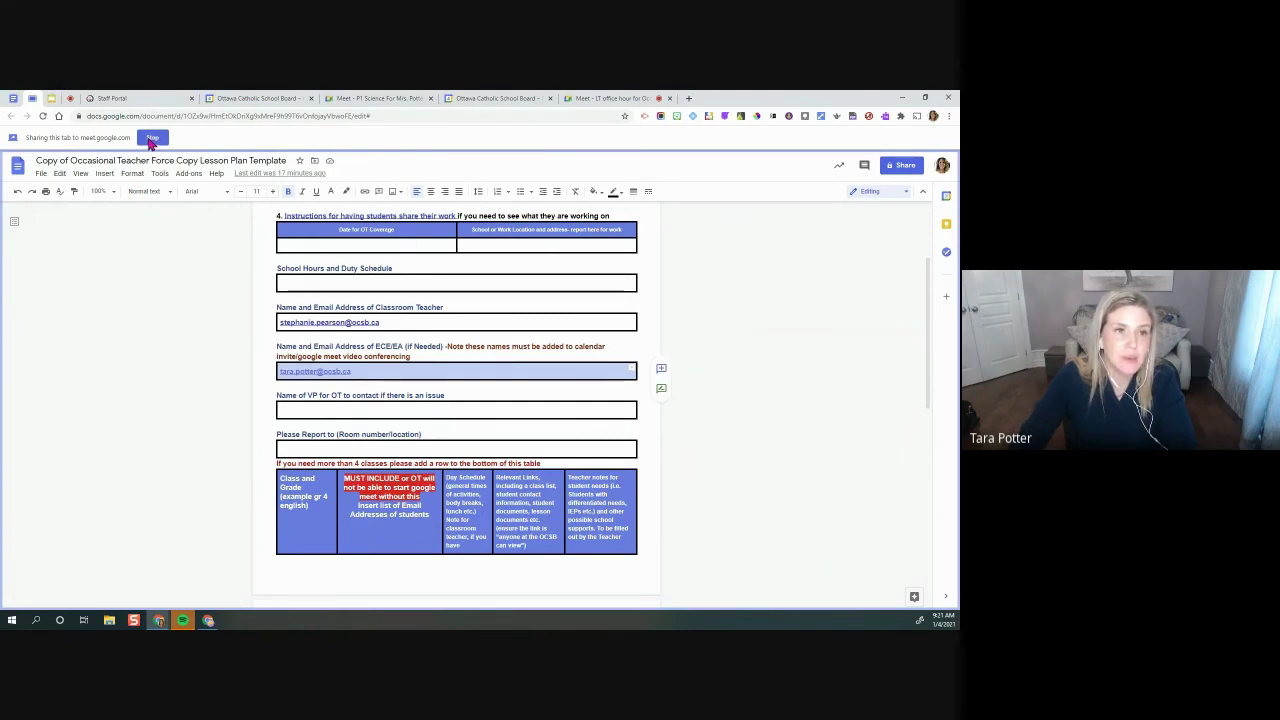
pyautogui.click(151, 139)
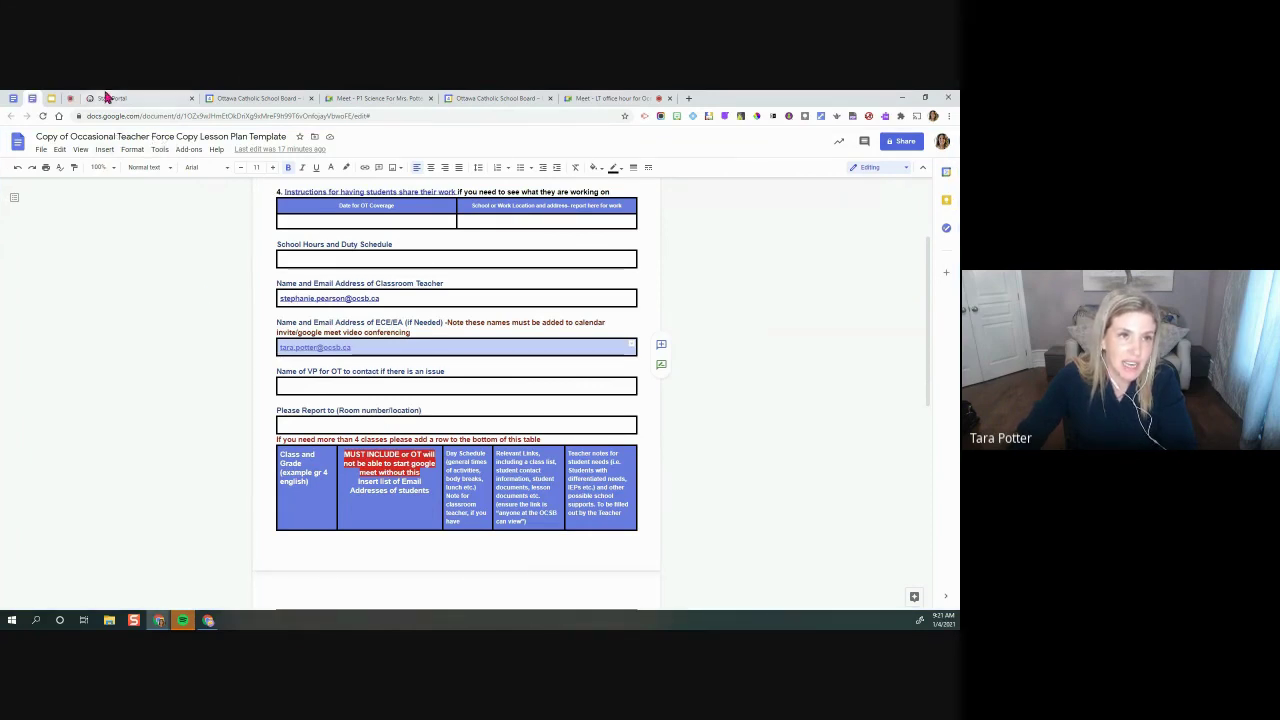
# - Return to the 'Sharing your Screen' slide in the presentation tab
pyautogui.click(72, 97)
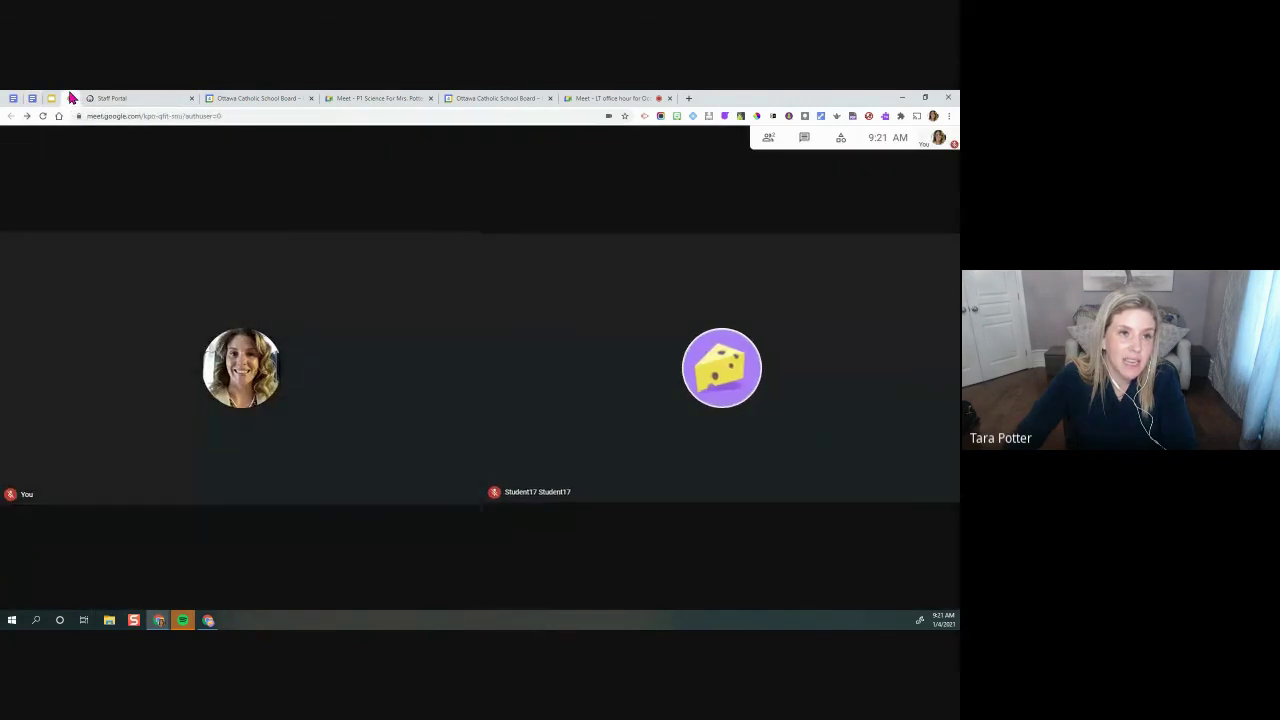
pyautogui.moveTo(551, 540)
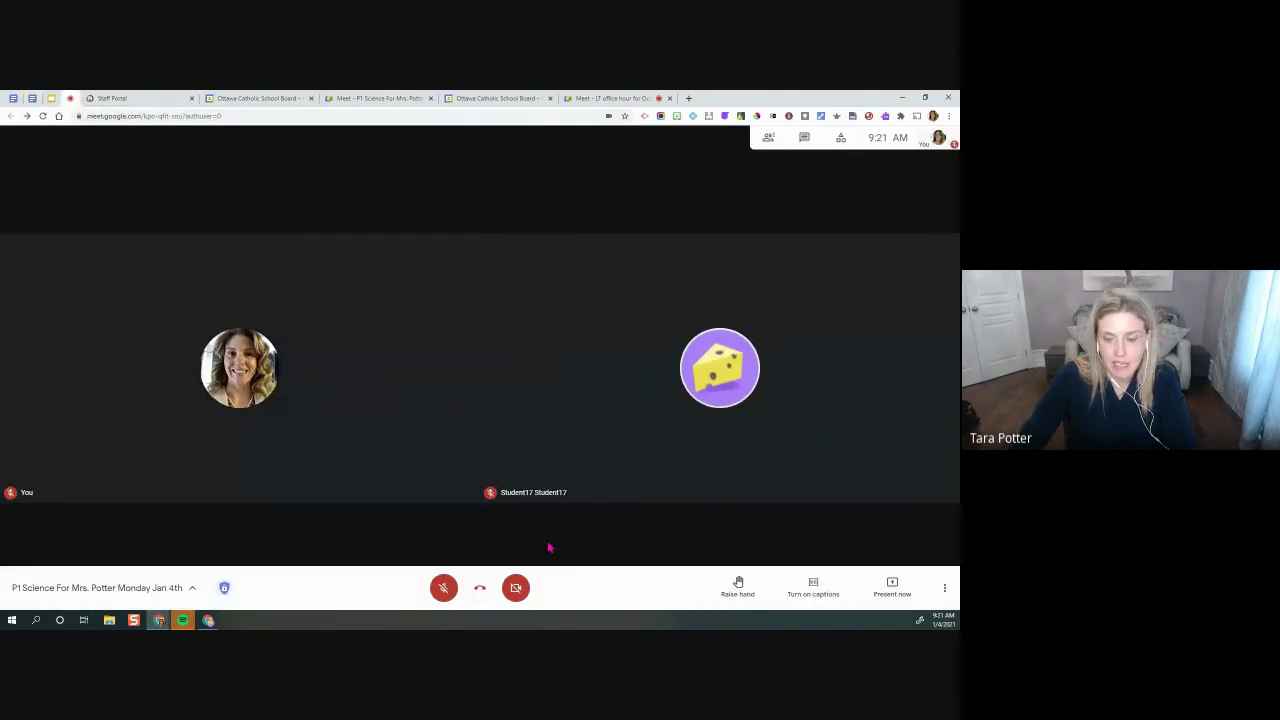
pyautogui.click(51, 97)
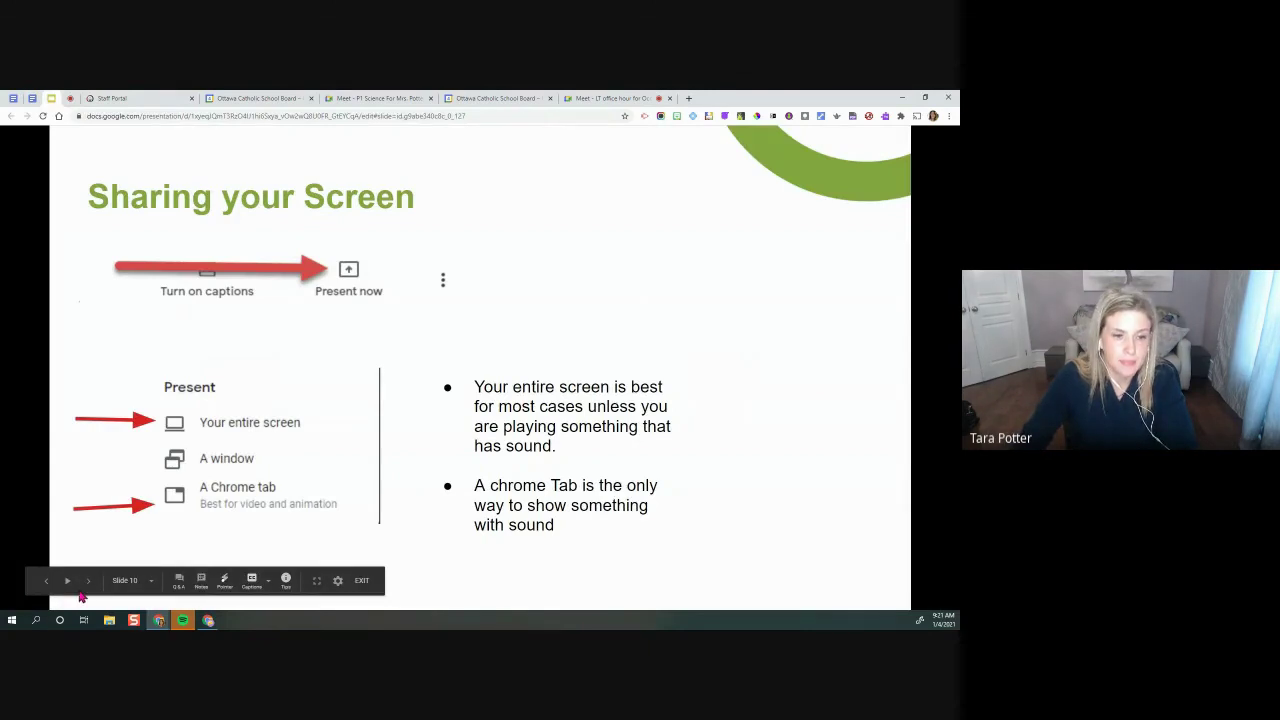
# - Advance two slides to the Host Controls bullet list, then return to the Meet call
pyautogui.click(88, 581)
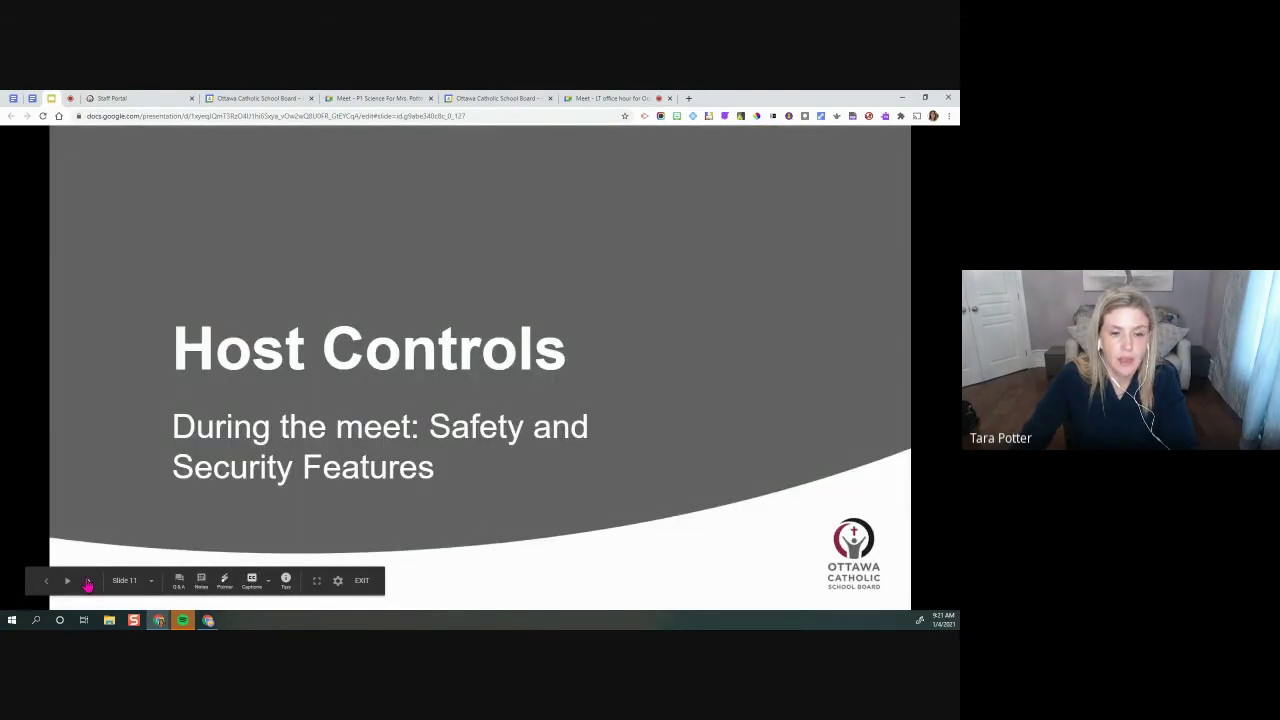
pyautogui.click(88, 581)
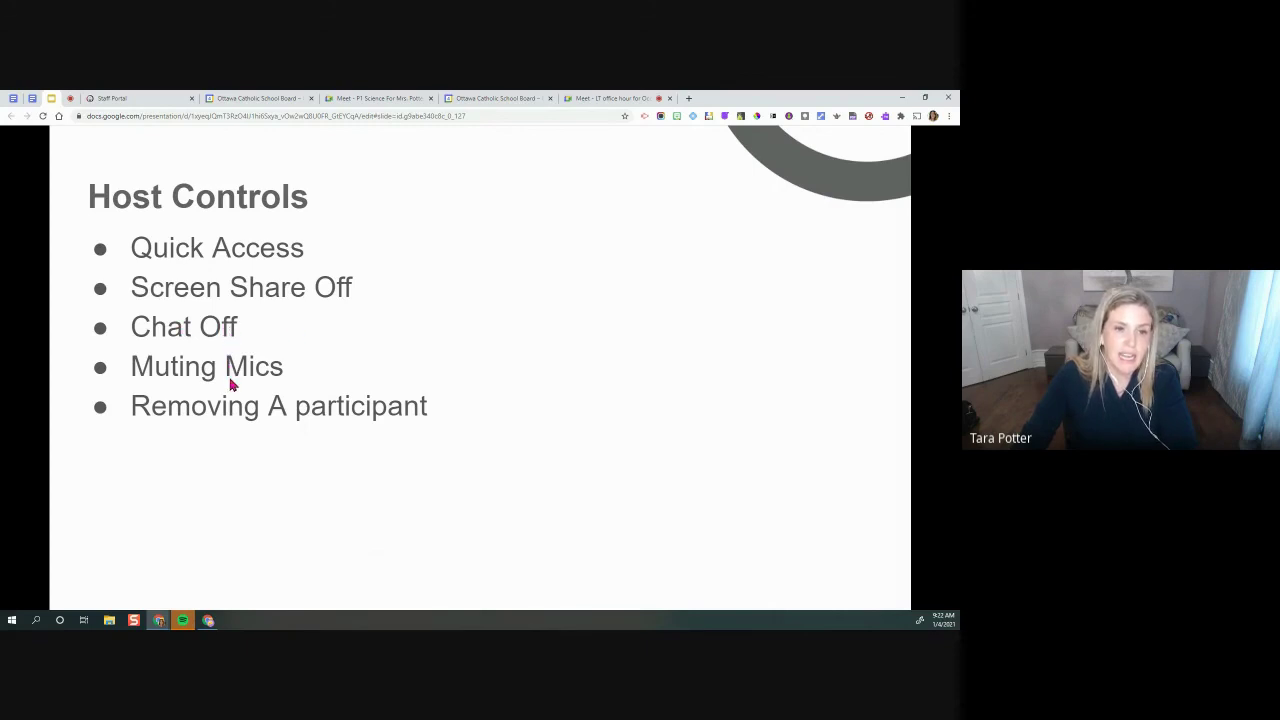
pyautogui.click(70, 98)
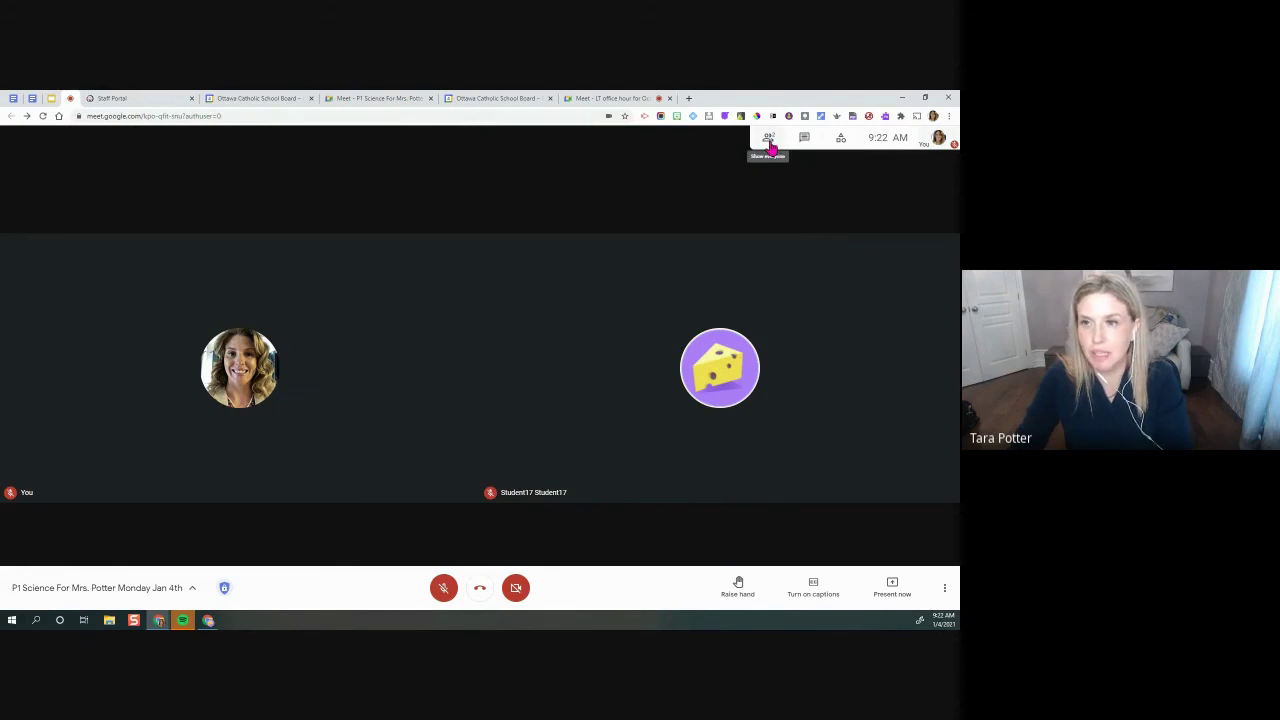
# - Show the participant list and open More actions for the test student account
pyautogui.click(769, 140)
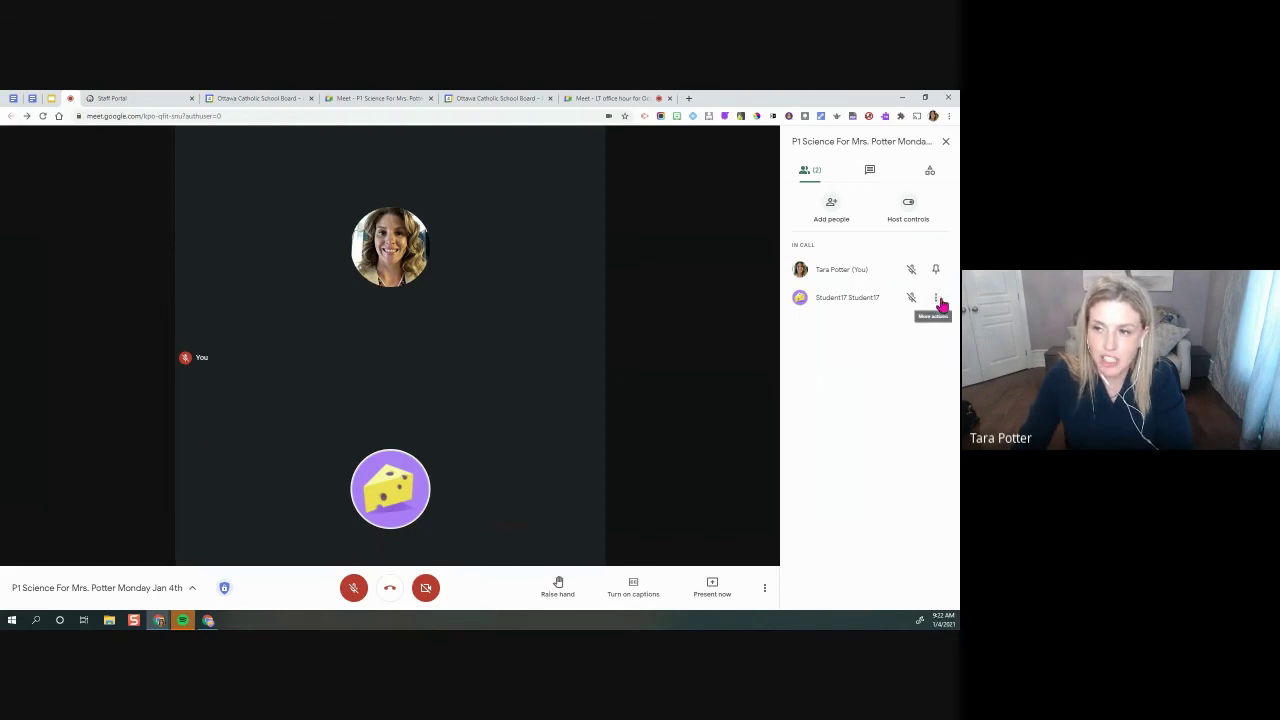
pyautogui.click(936, 297)
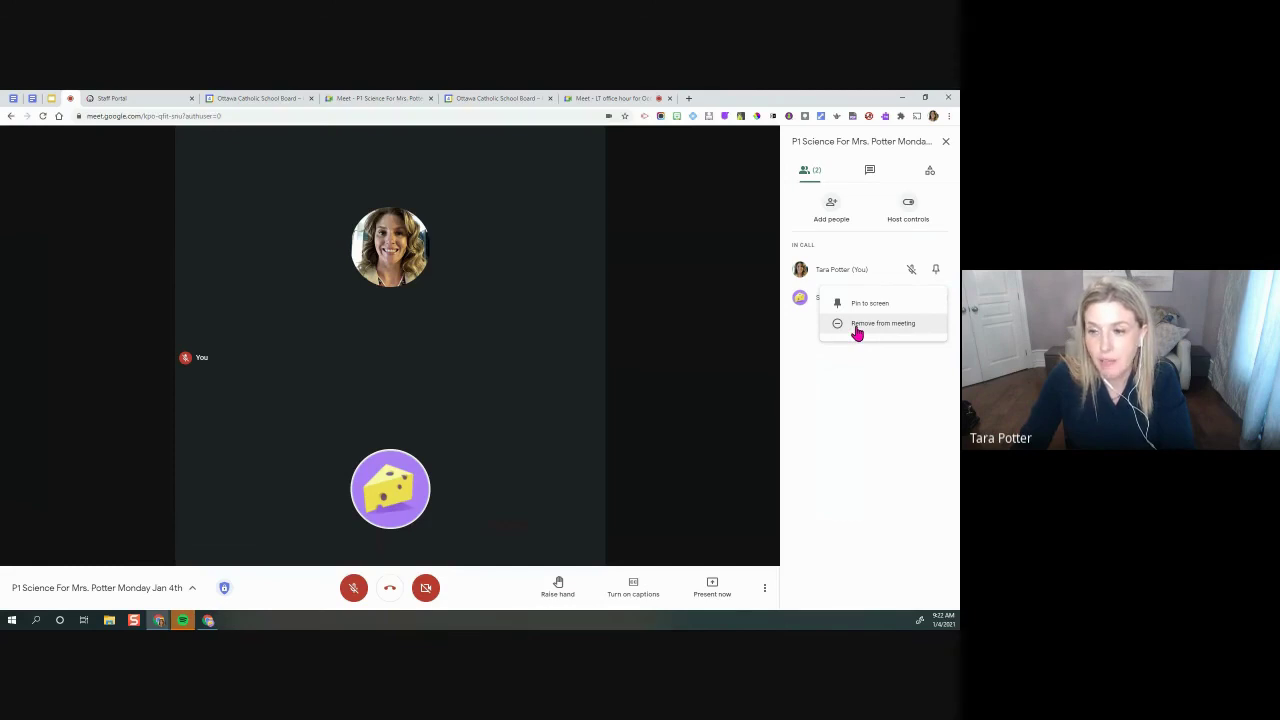
# - Remove the test student from the meeting, after cancelling the first removal prompt
pyautogui.click(856, 332)
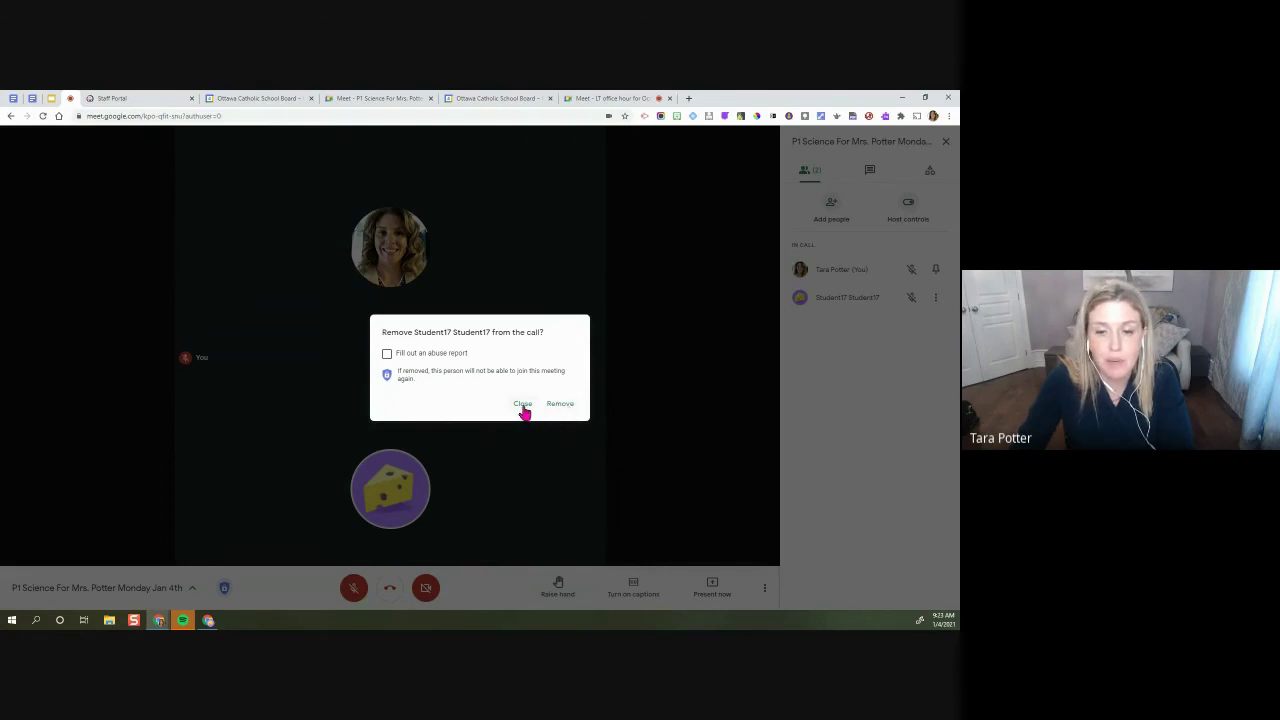
pyautogui.click(522, 406)
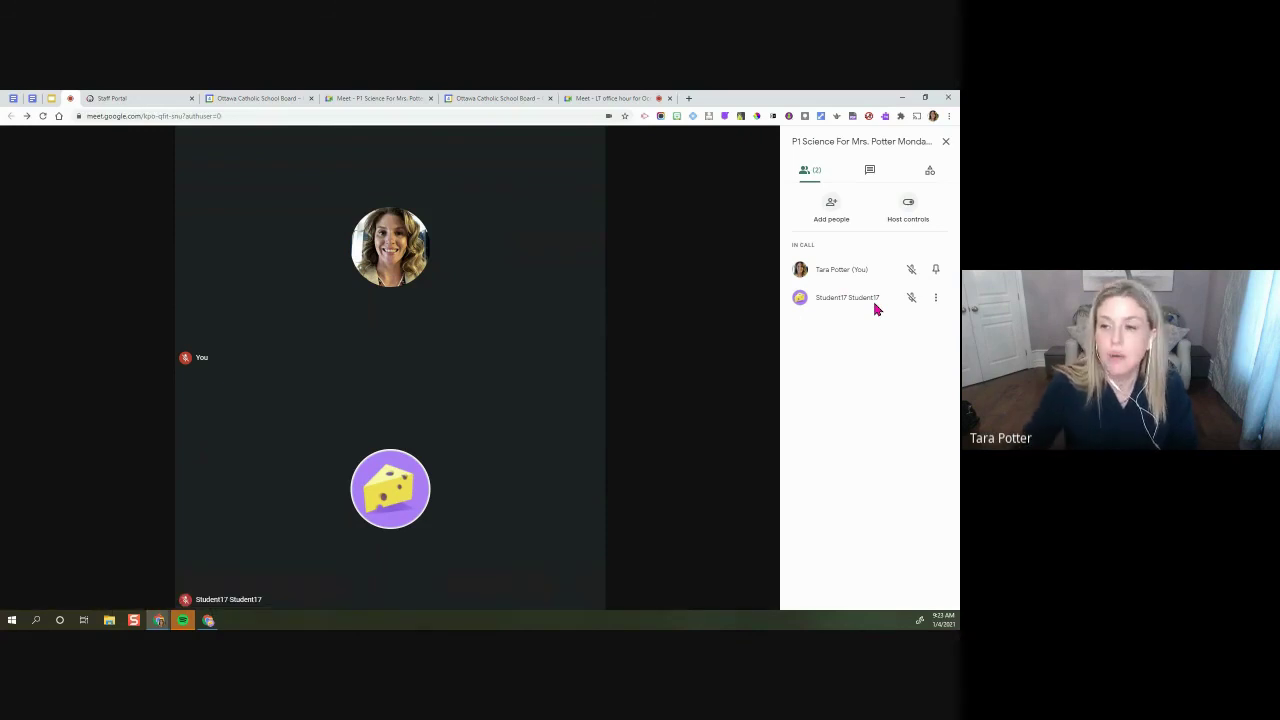
pyautogui.click(940, 300)
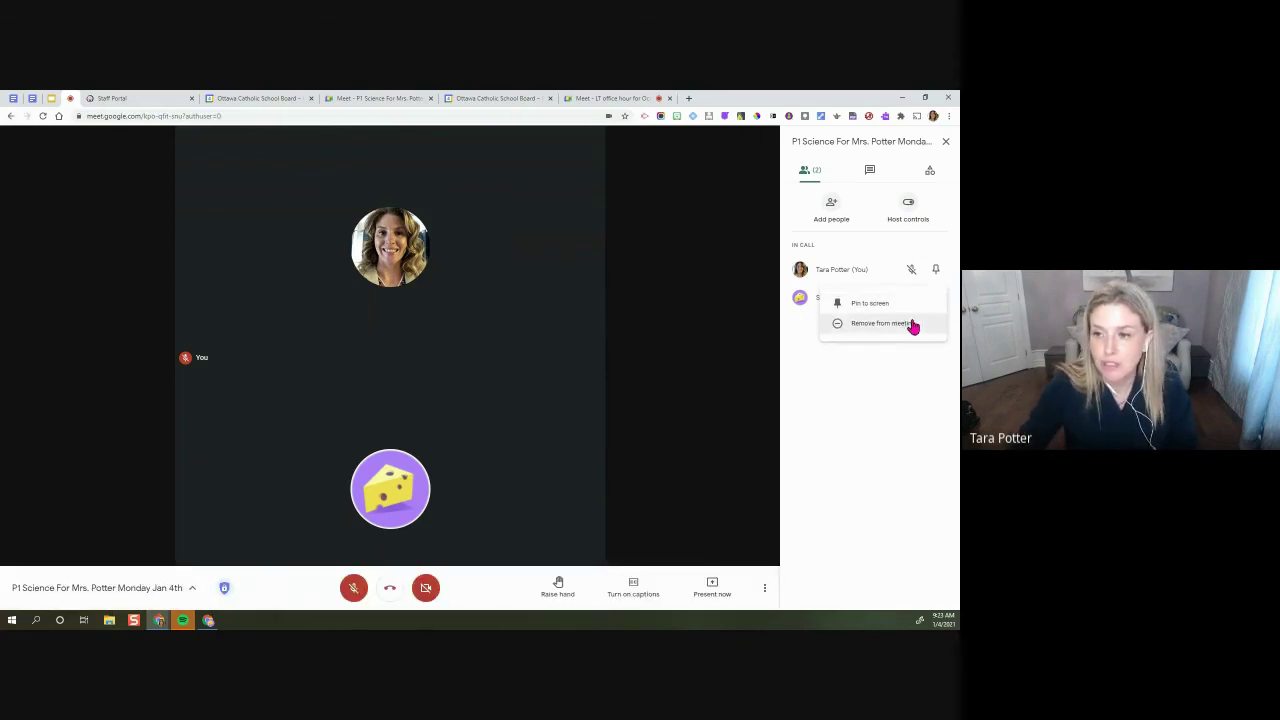
pyautogui.click(911, 324)
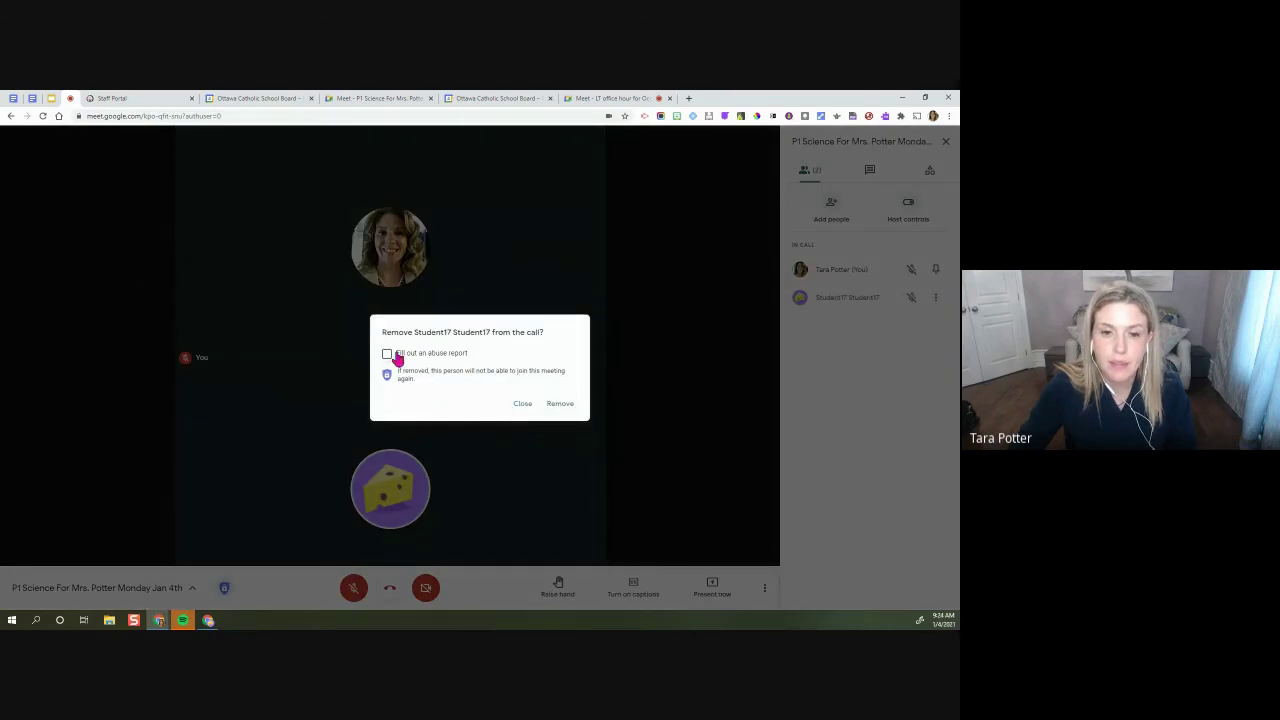
pyautogui.click(558, 404)
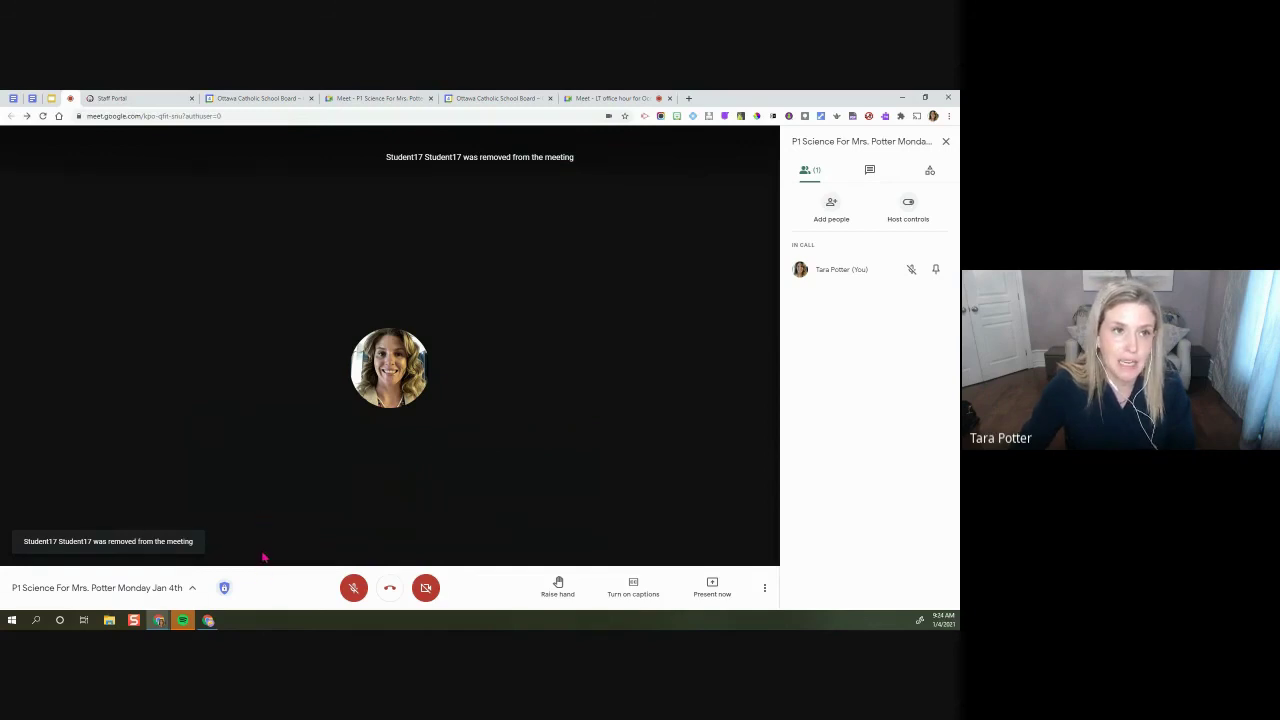
# - Advance past Action Dots and Changing Layout to slide 15, 'Ending the Meet', then return to Meet
pyautogui.click(51, 98)
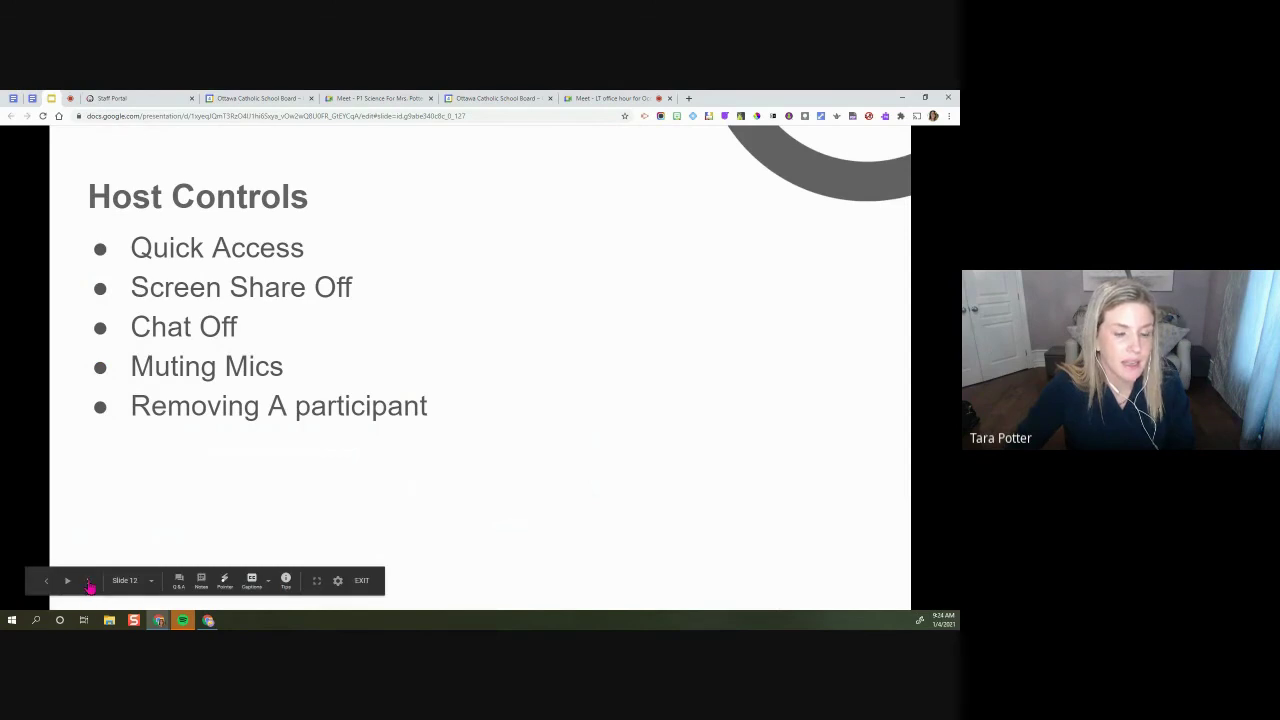
pyautogui.click(88, 582)
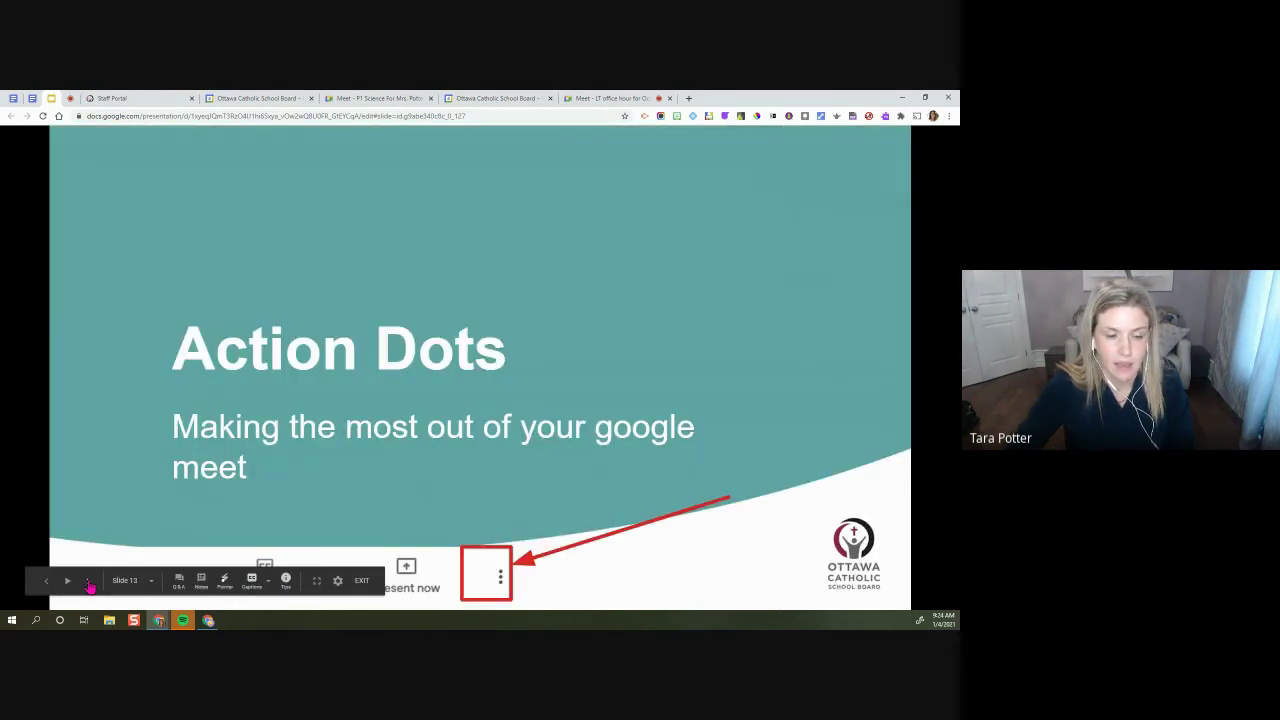
pyautogui.click(88, 582)
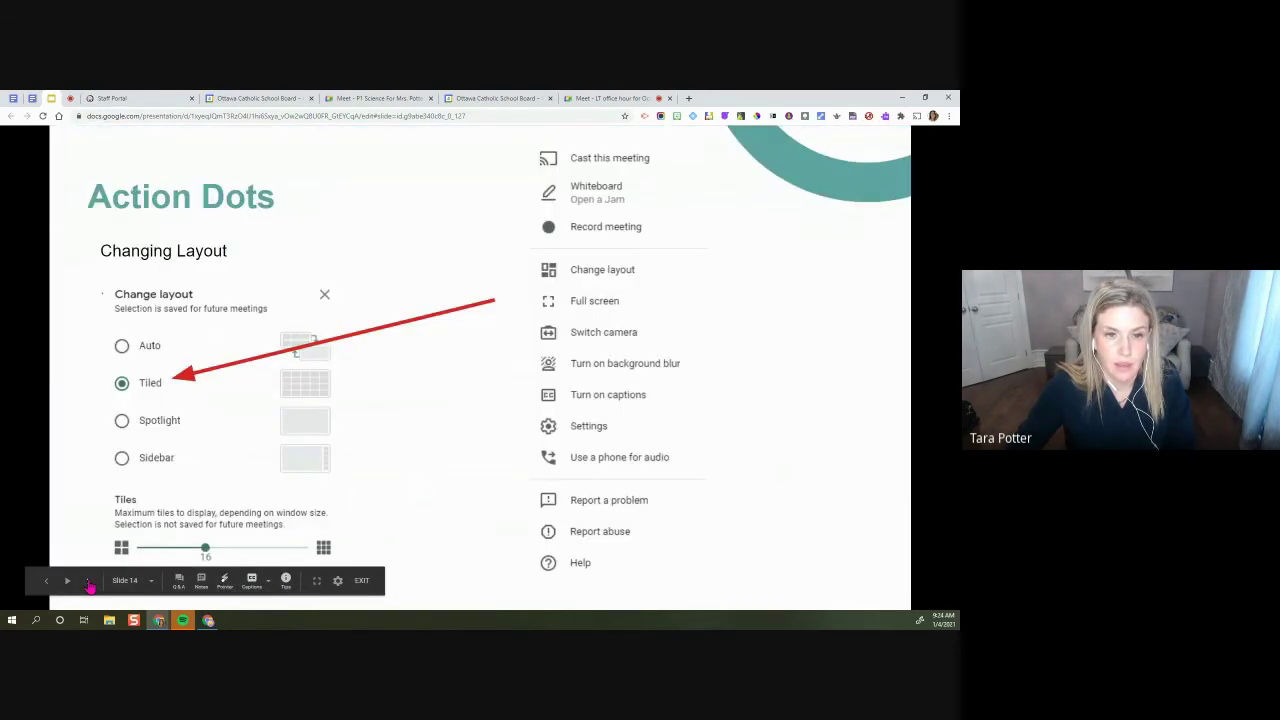
pyautogui.click(88, 582)
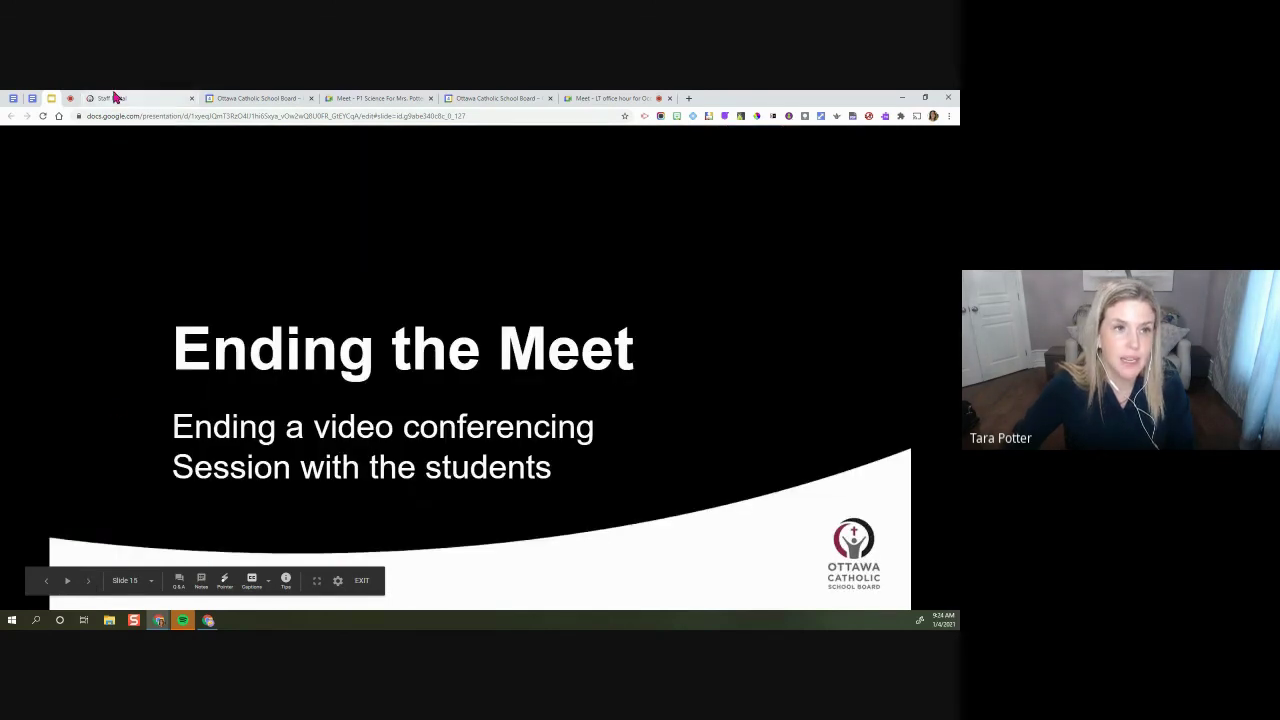
pyautogui.click(68, 98)
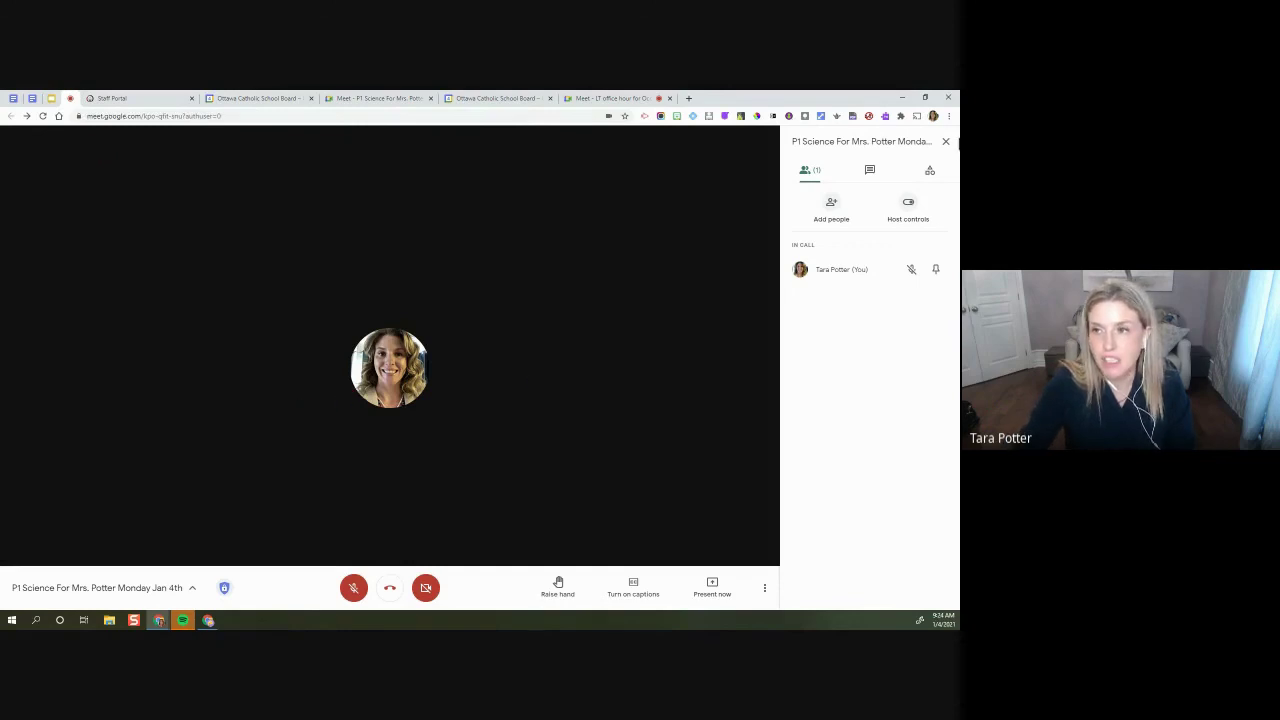
# - Close the participants panel, reopen it, and close it again
pyautogui.click(946, 141)
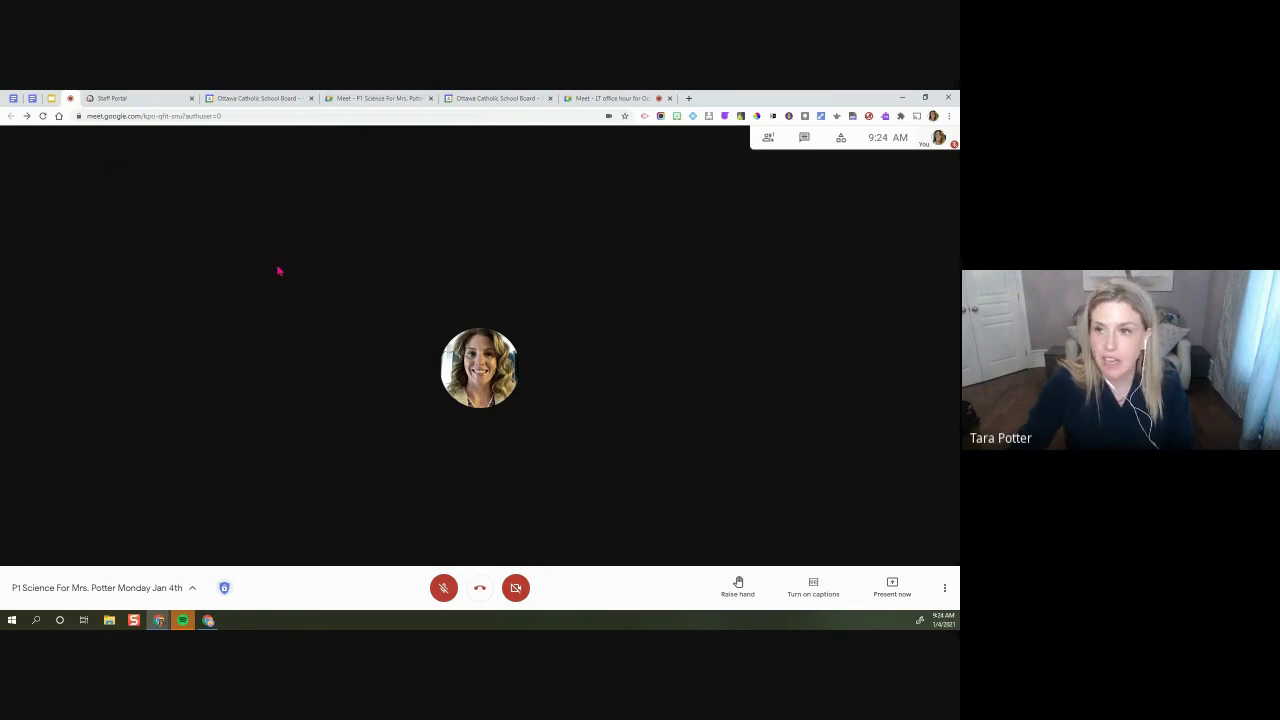
pyautogui.click(768, 138)
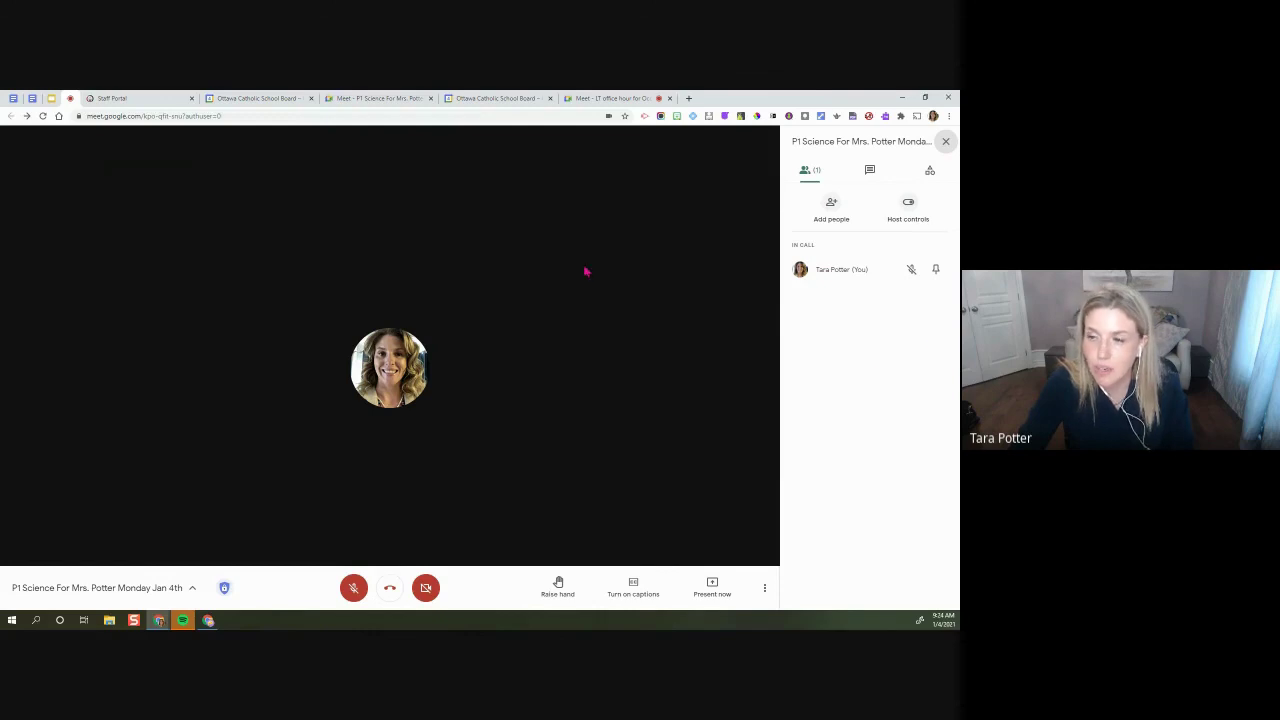
pyautogui.click(945, 142)
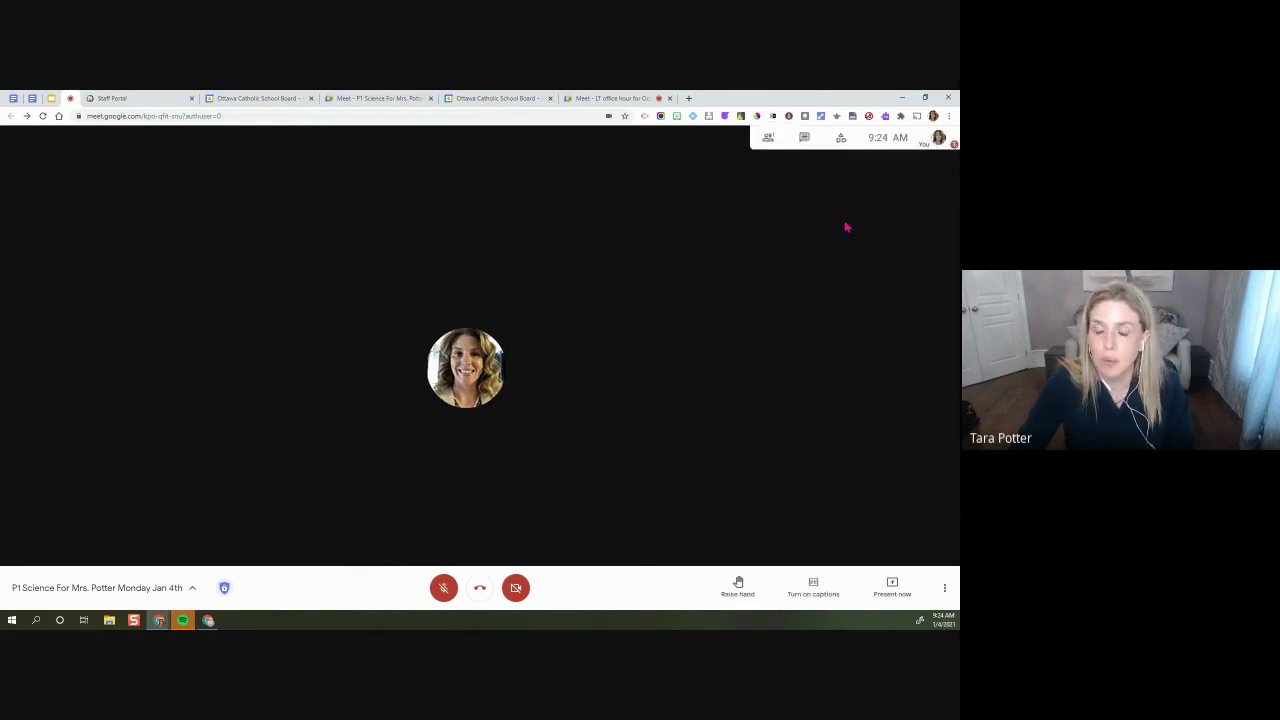
# - Leave the Meet call and return to the Google Slides deck on slide 15, 'Ending the Meet'
pyautogui.click(483, 592)
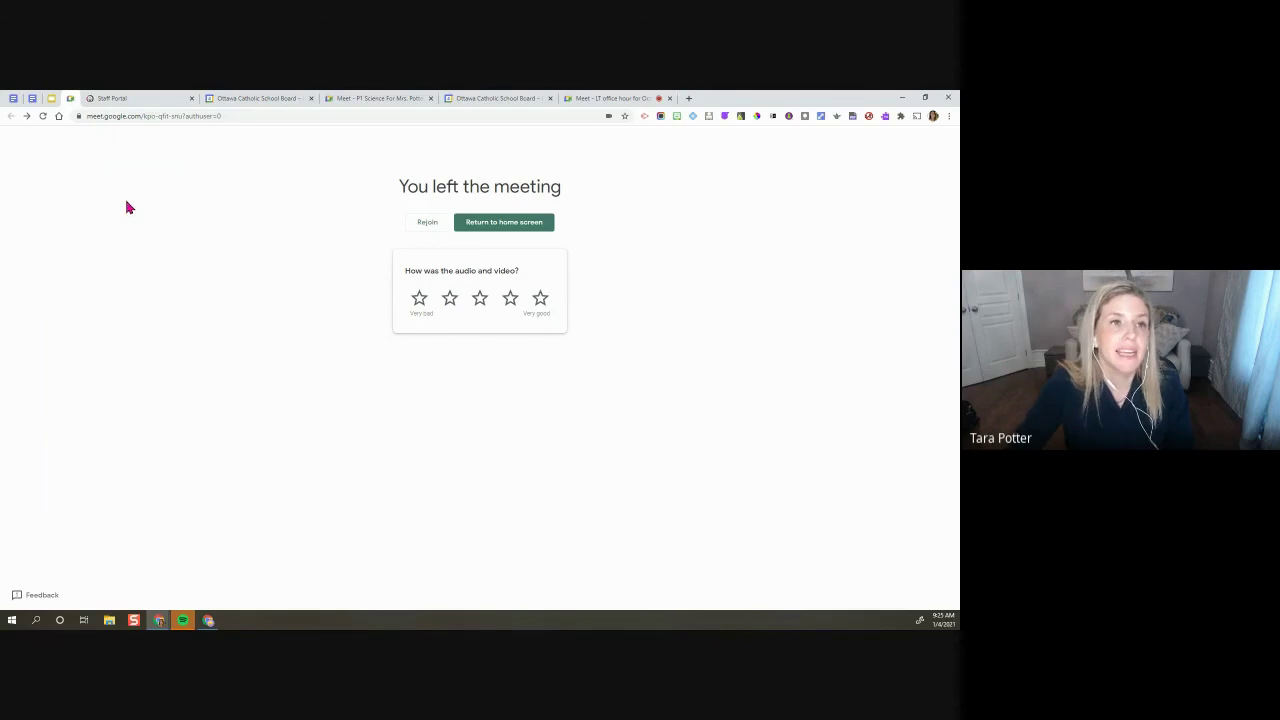
pyautogui.click(51, 97)
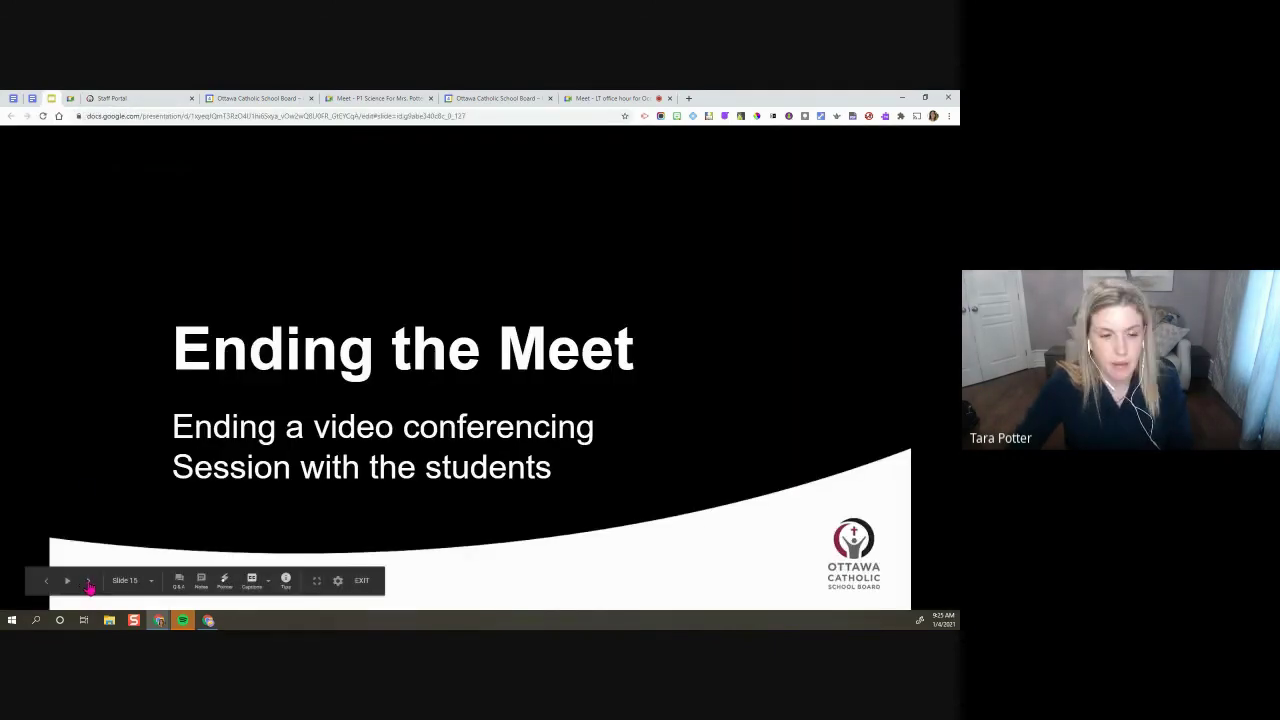